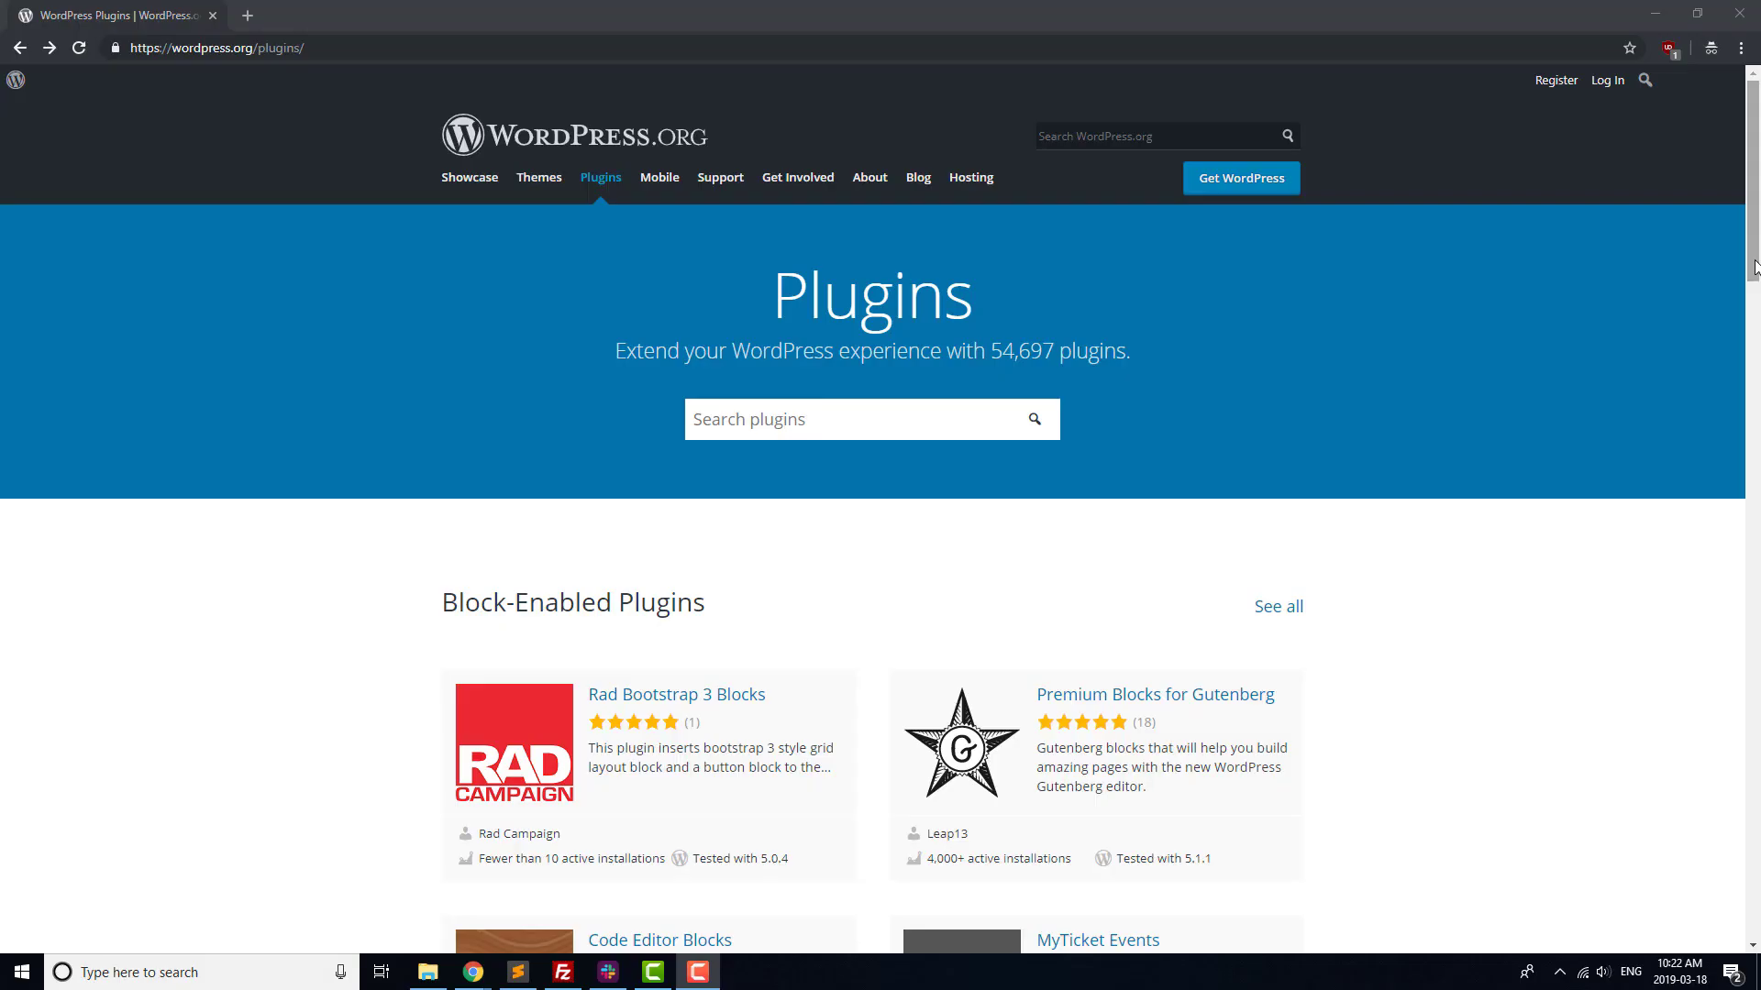
Scroll the Plugin Directory listings down to Featured Plugins
left_click_drag(1754, 268, 1756, 653)
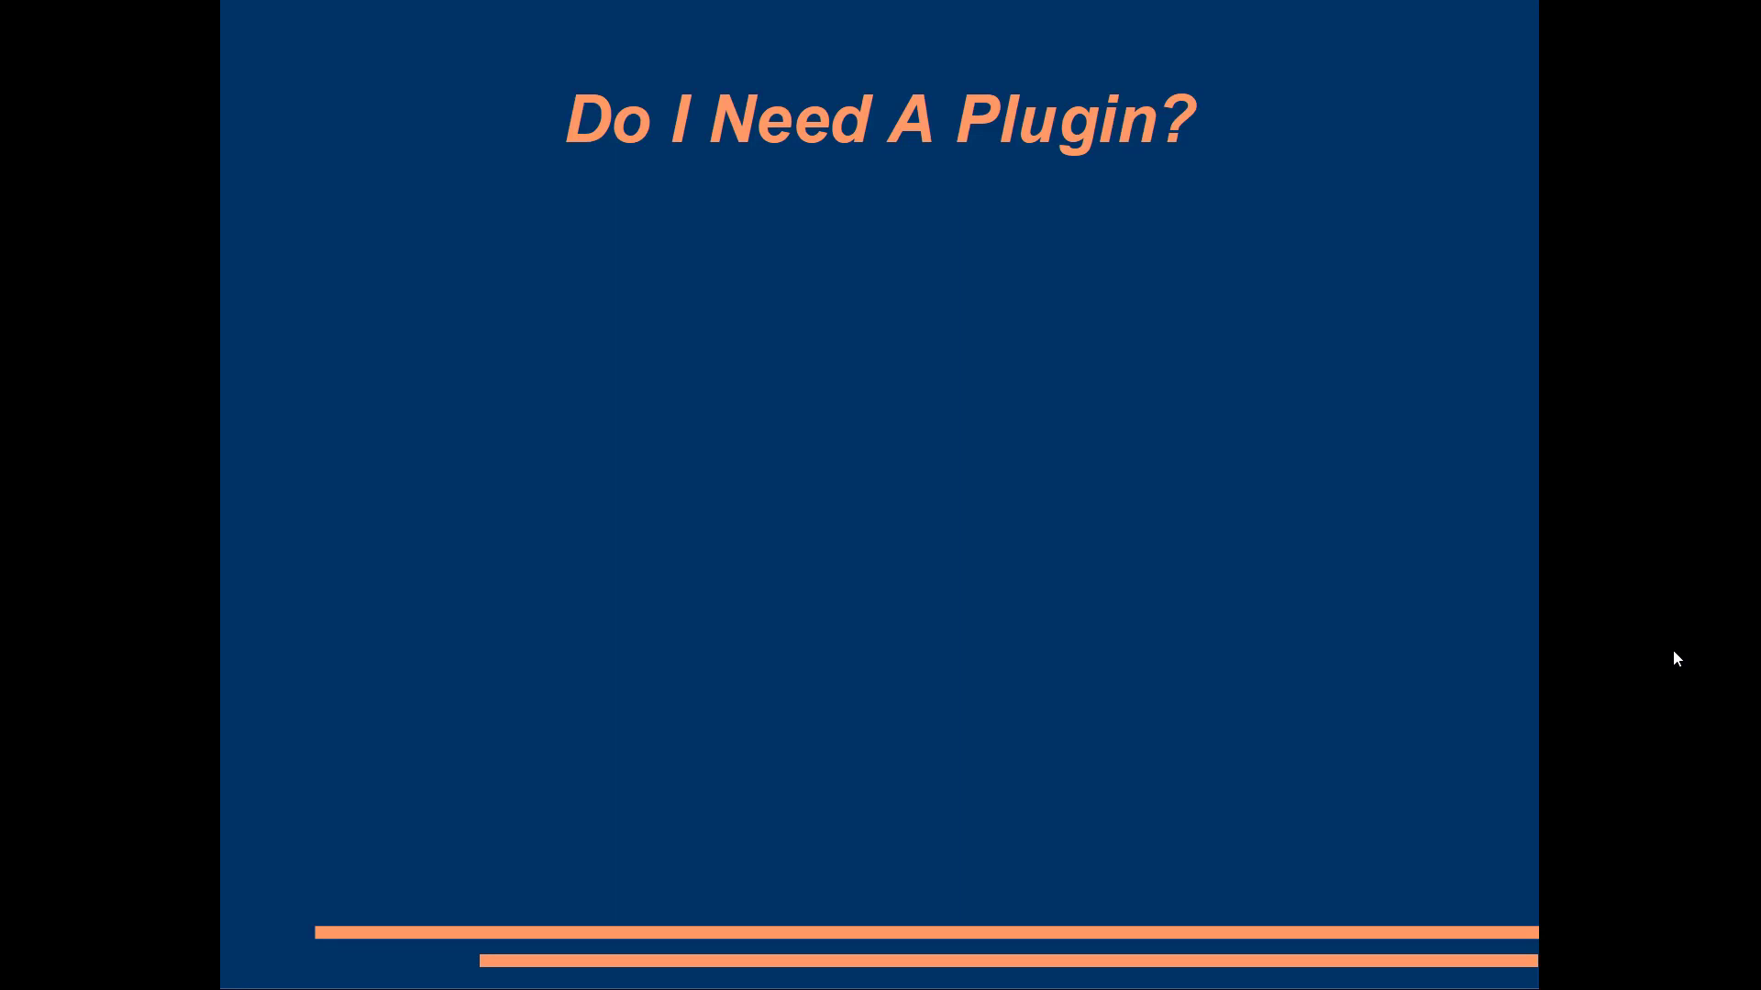
Reveal the 'Useful for' list: contact forms, FAQs, e-commerce and managing users
left_click(1673, 649)
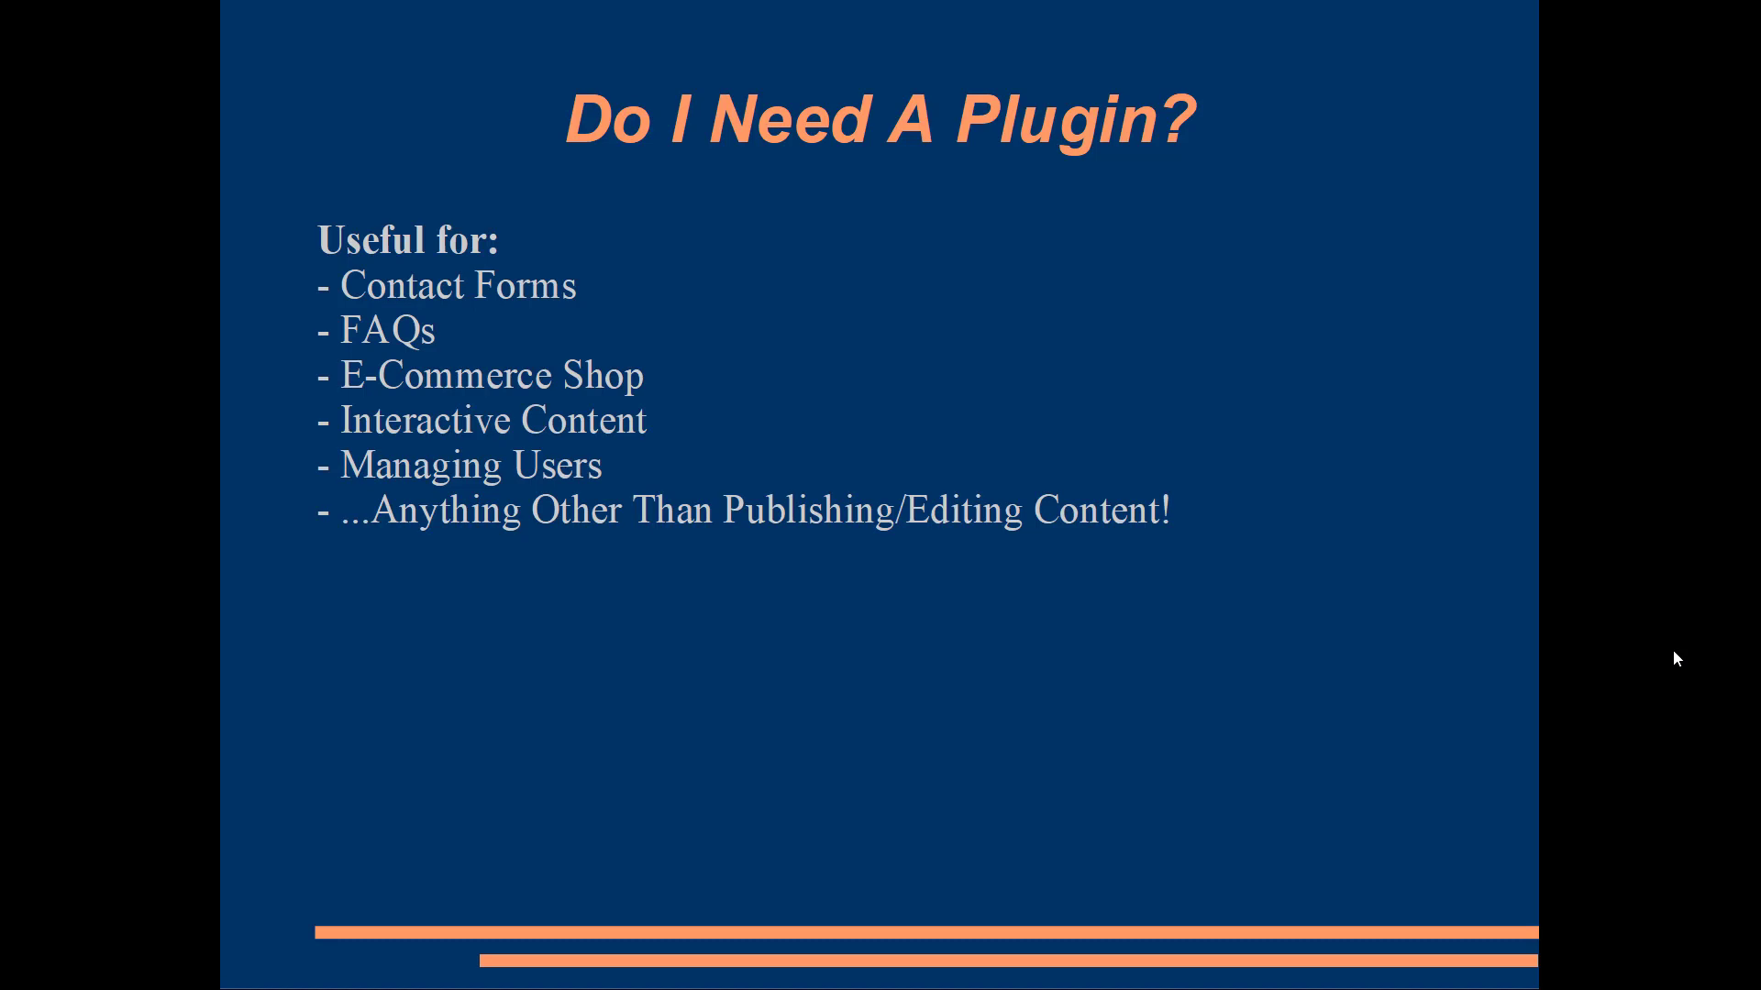
Advance to 'How To Choose A Plugin' and reveal its first point on plugin type
left_click(1673, 649)
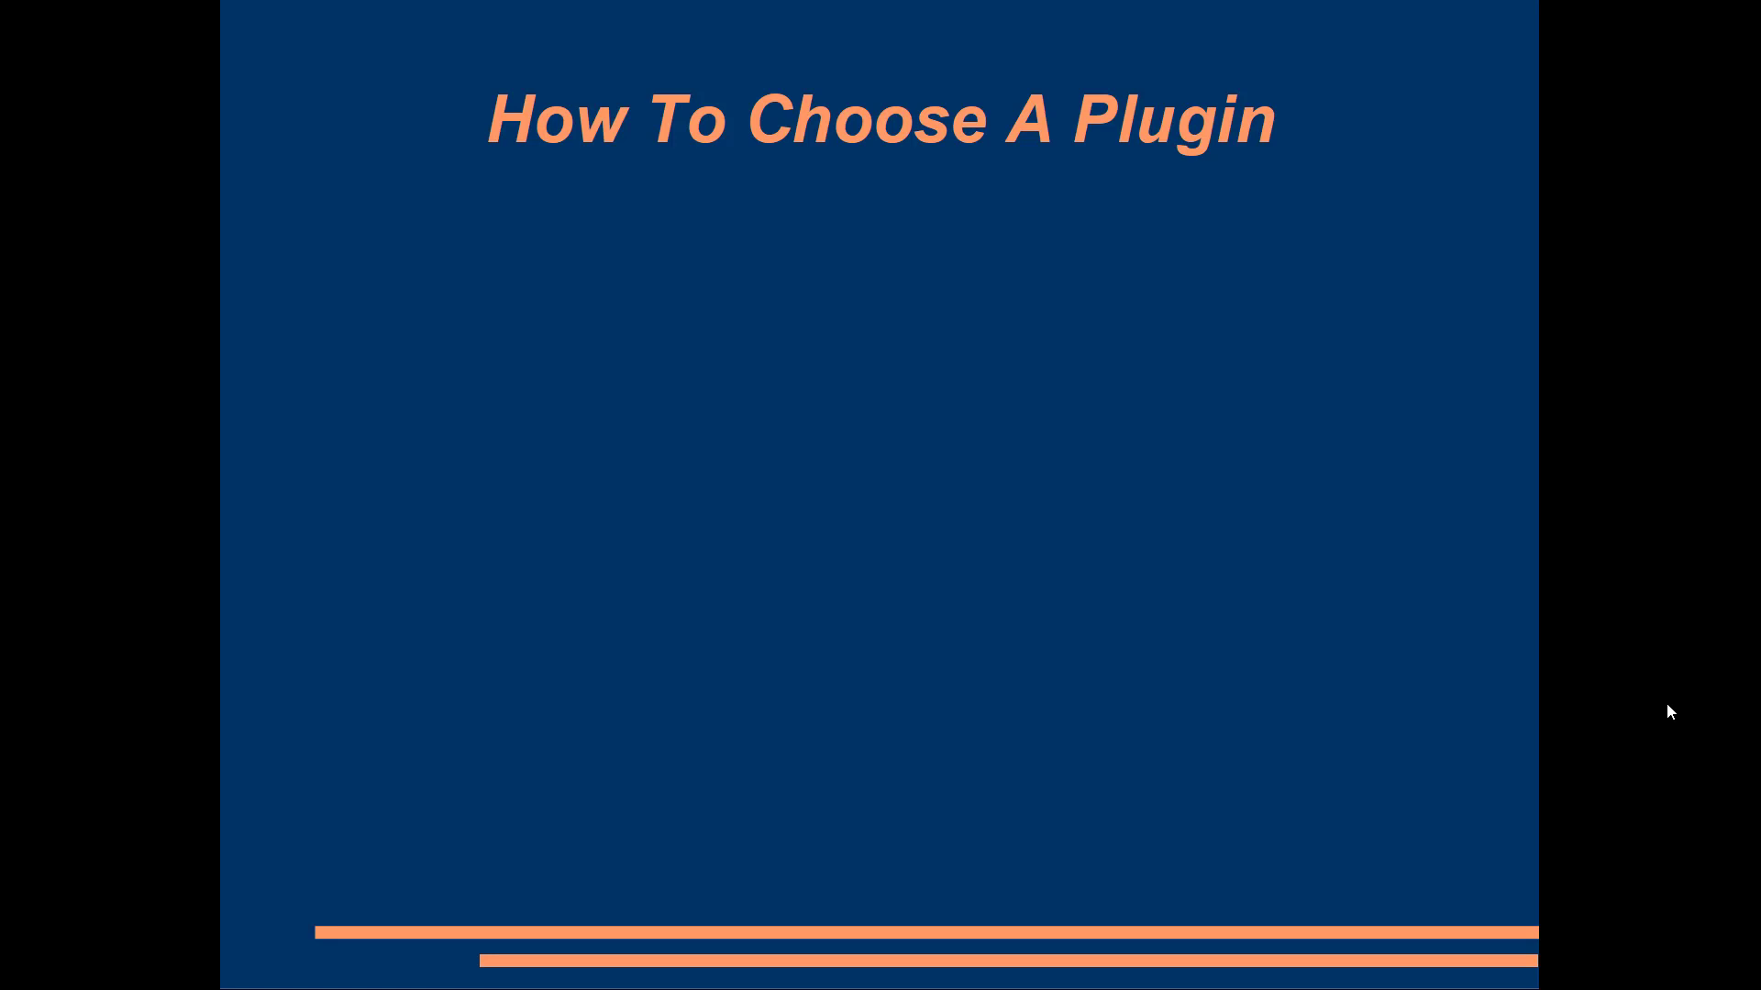
left_click(1667, 704)
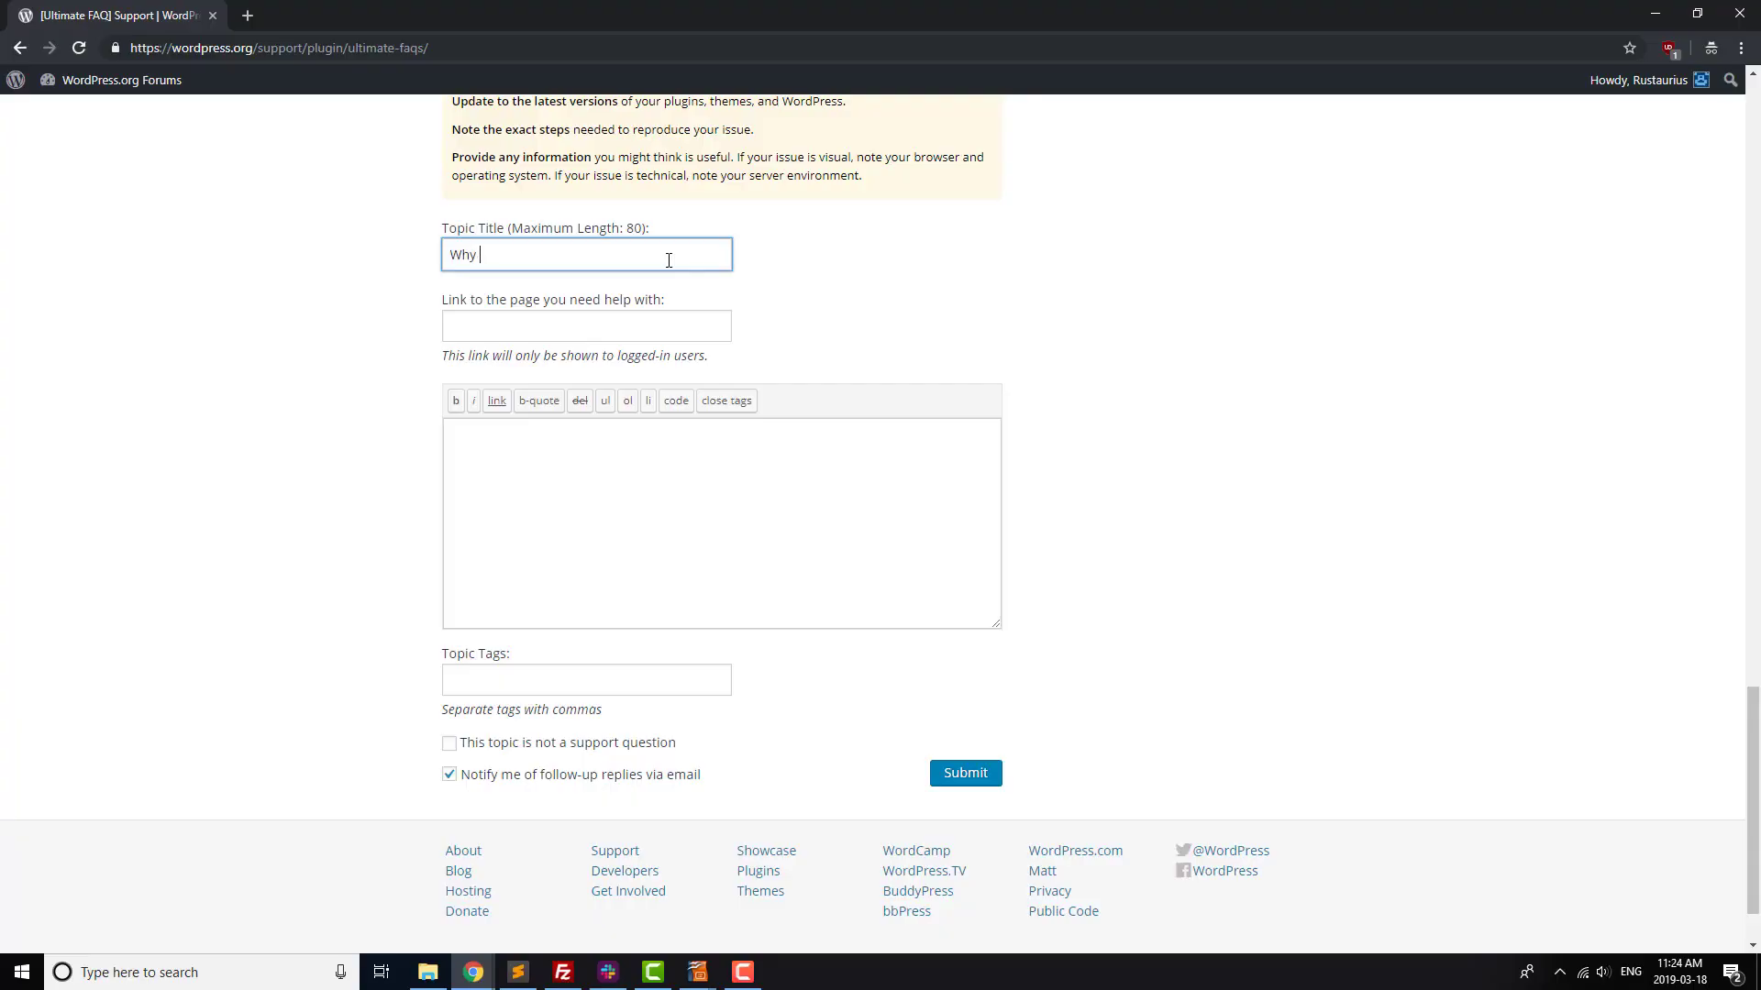
Post the topic 'Why Isn't it Working!!!!!' complaining the FAQ plugin doesn't show the photo gallery
type("Isn't it Working!!!!!")
left_click(654, 455)
type("Your FAQ plugin isn't ")
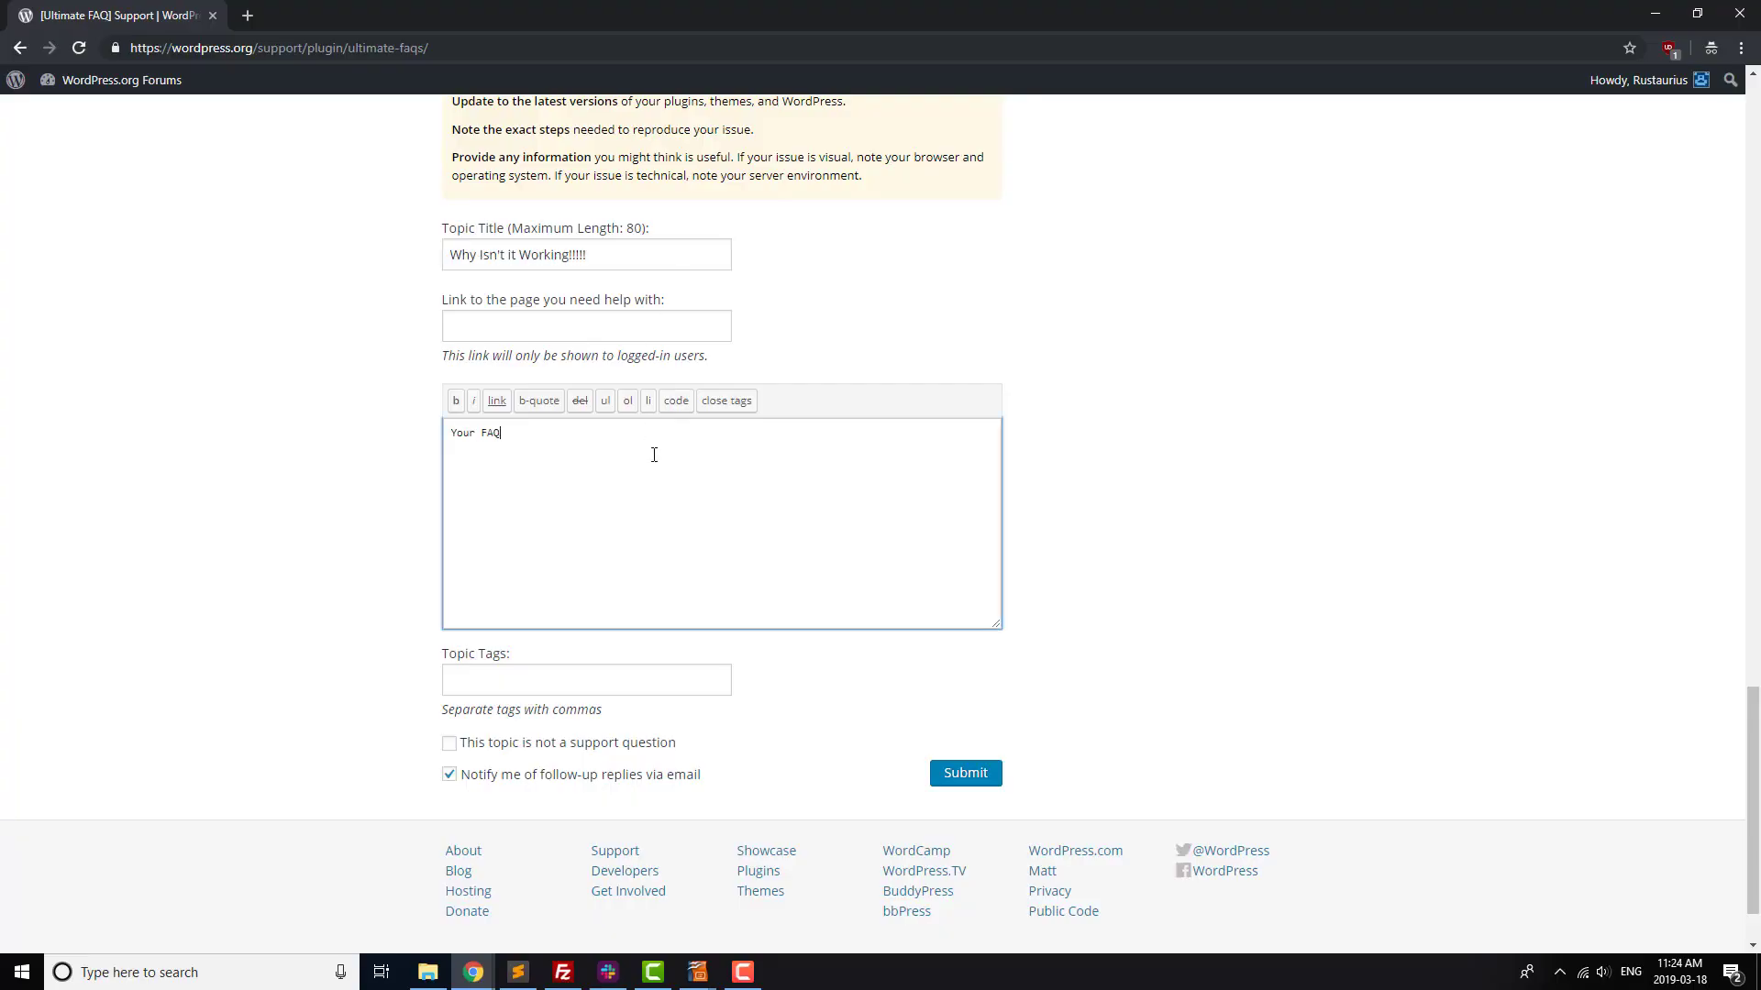
type("displaying my photo gallery!!")
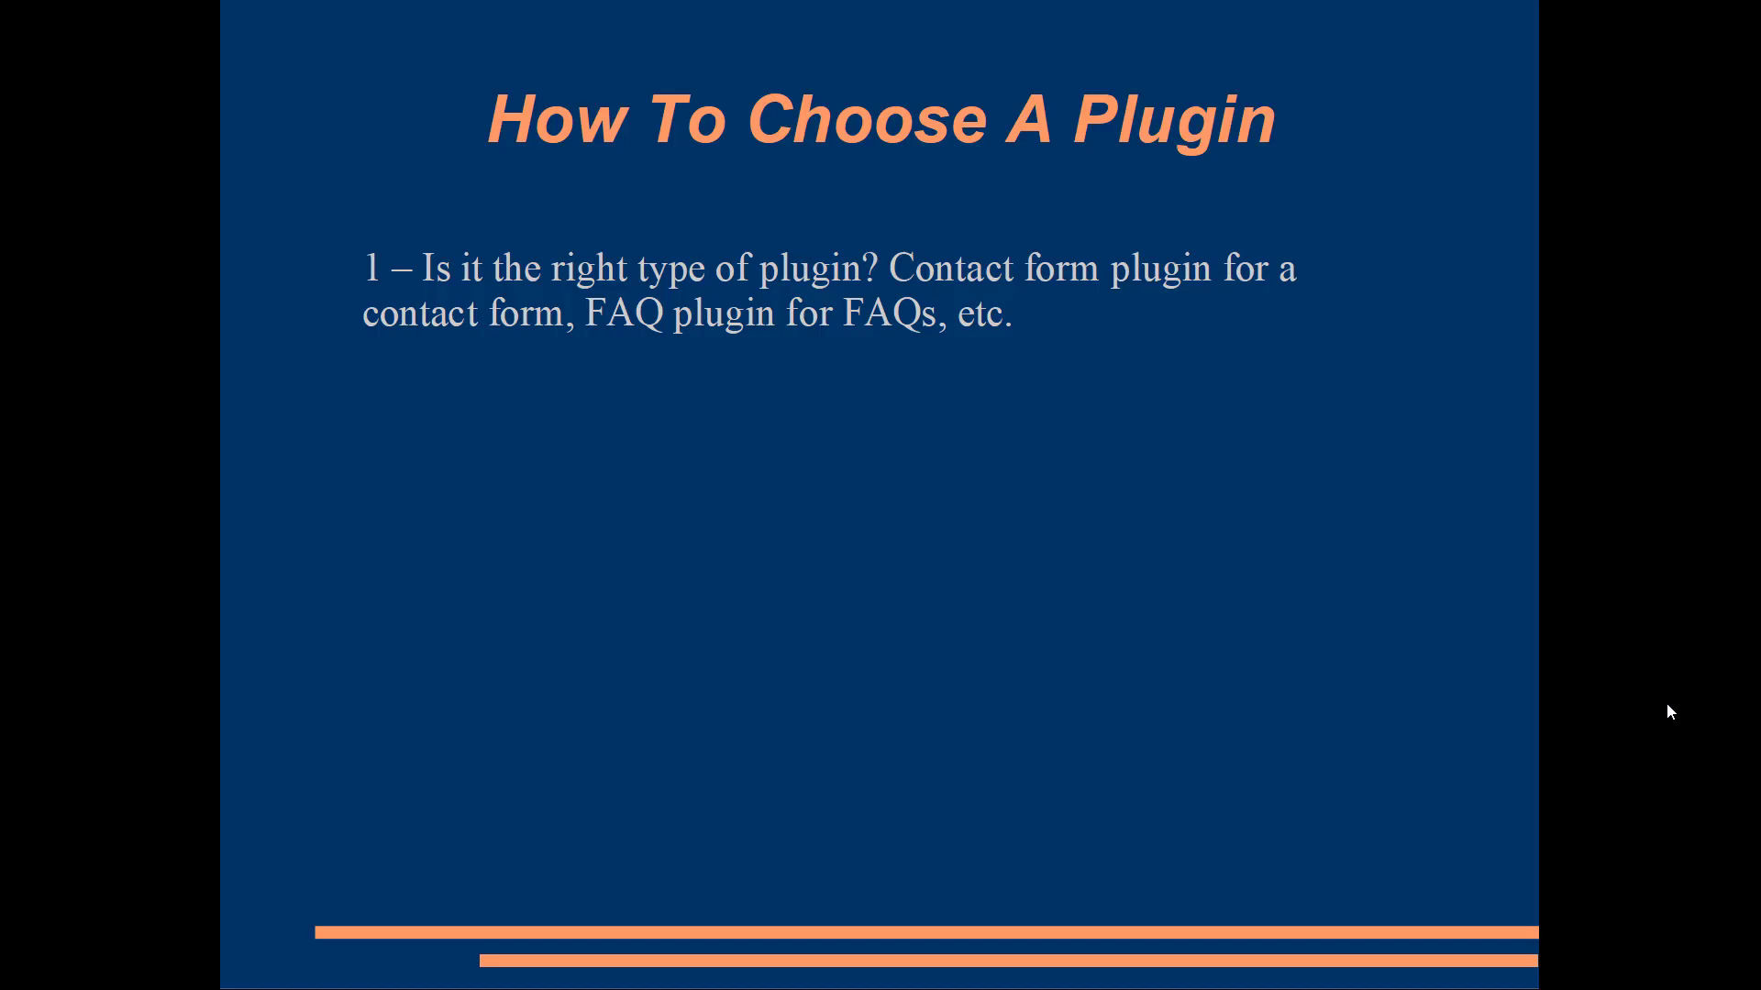
left_click(1665, 703)
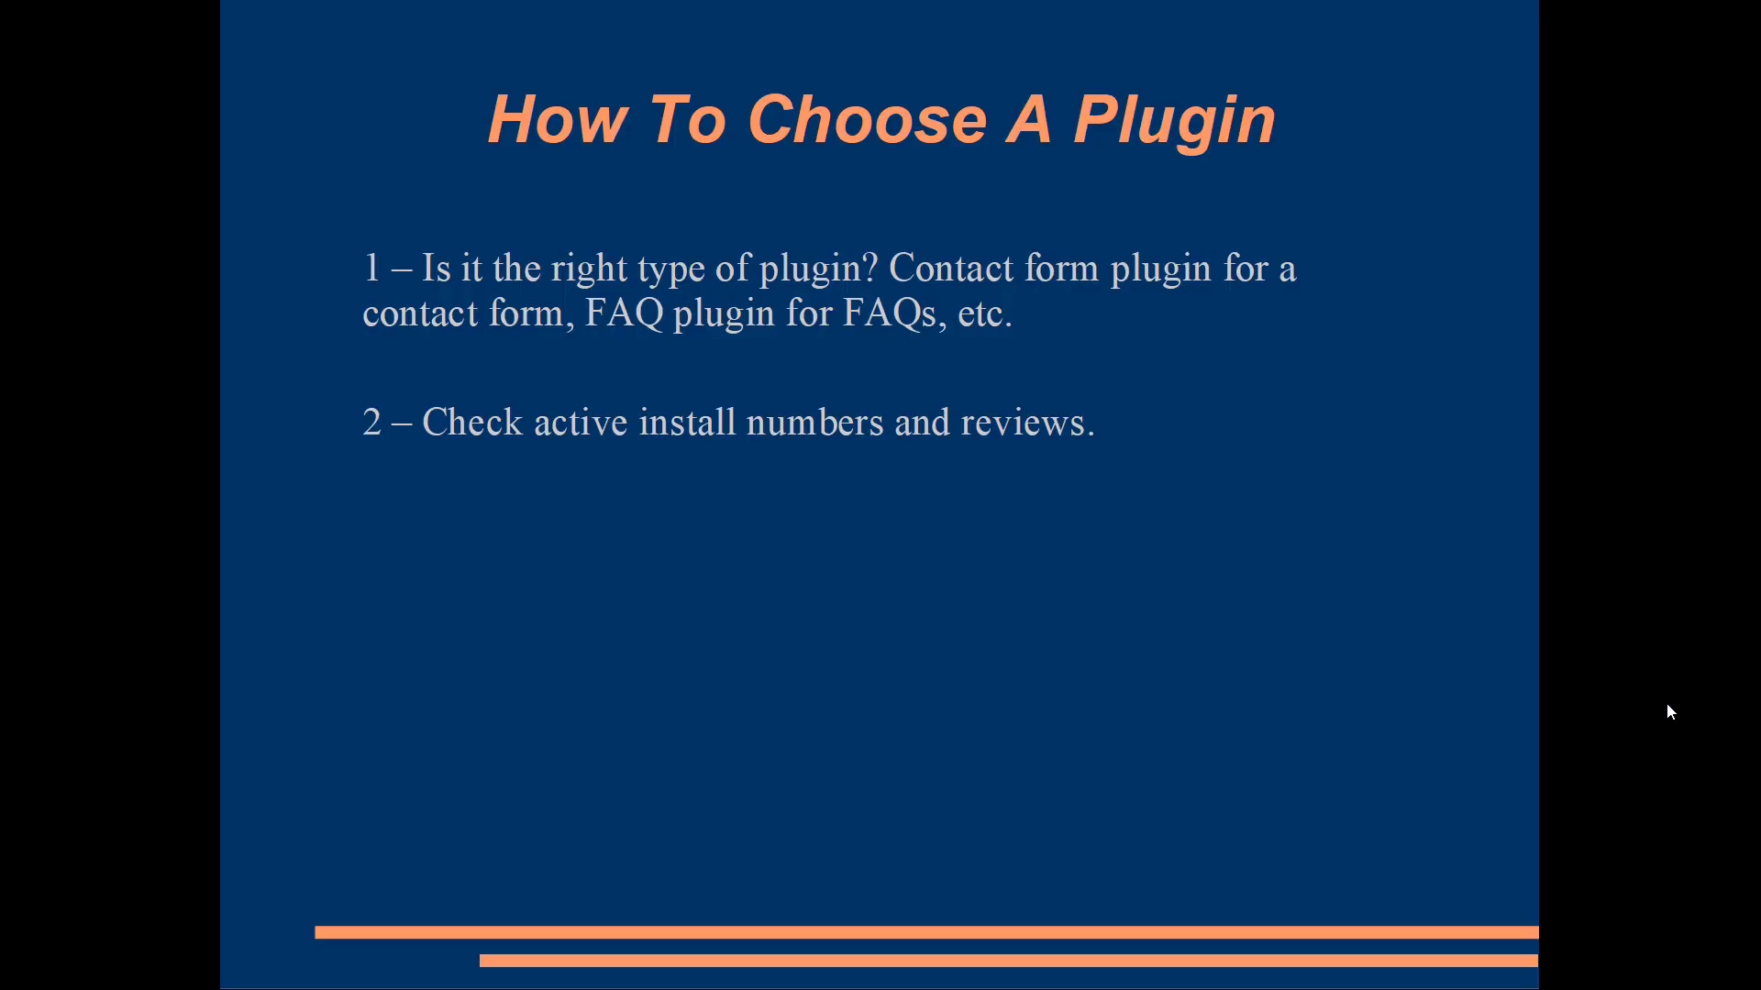
Reveal the support tip and browse Ultimate FAQ's Classic Editor/Gutenberg support thread
left_click(1669, 711)
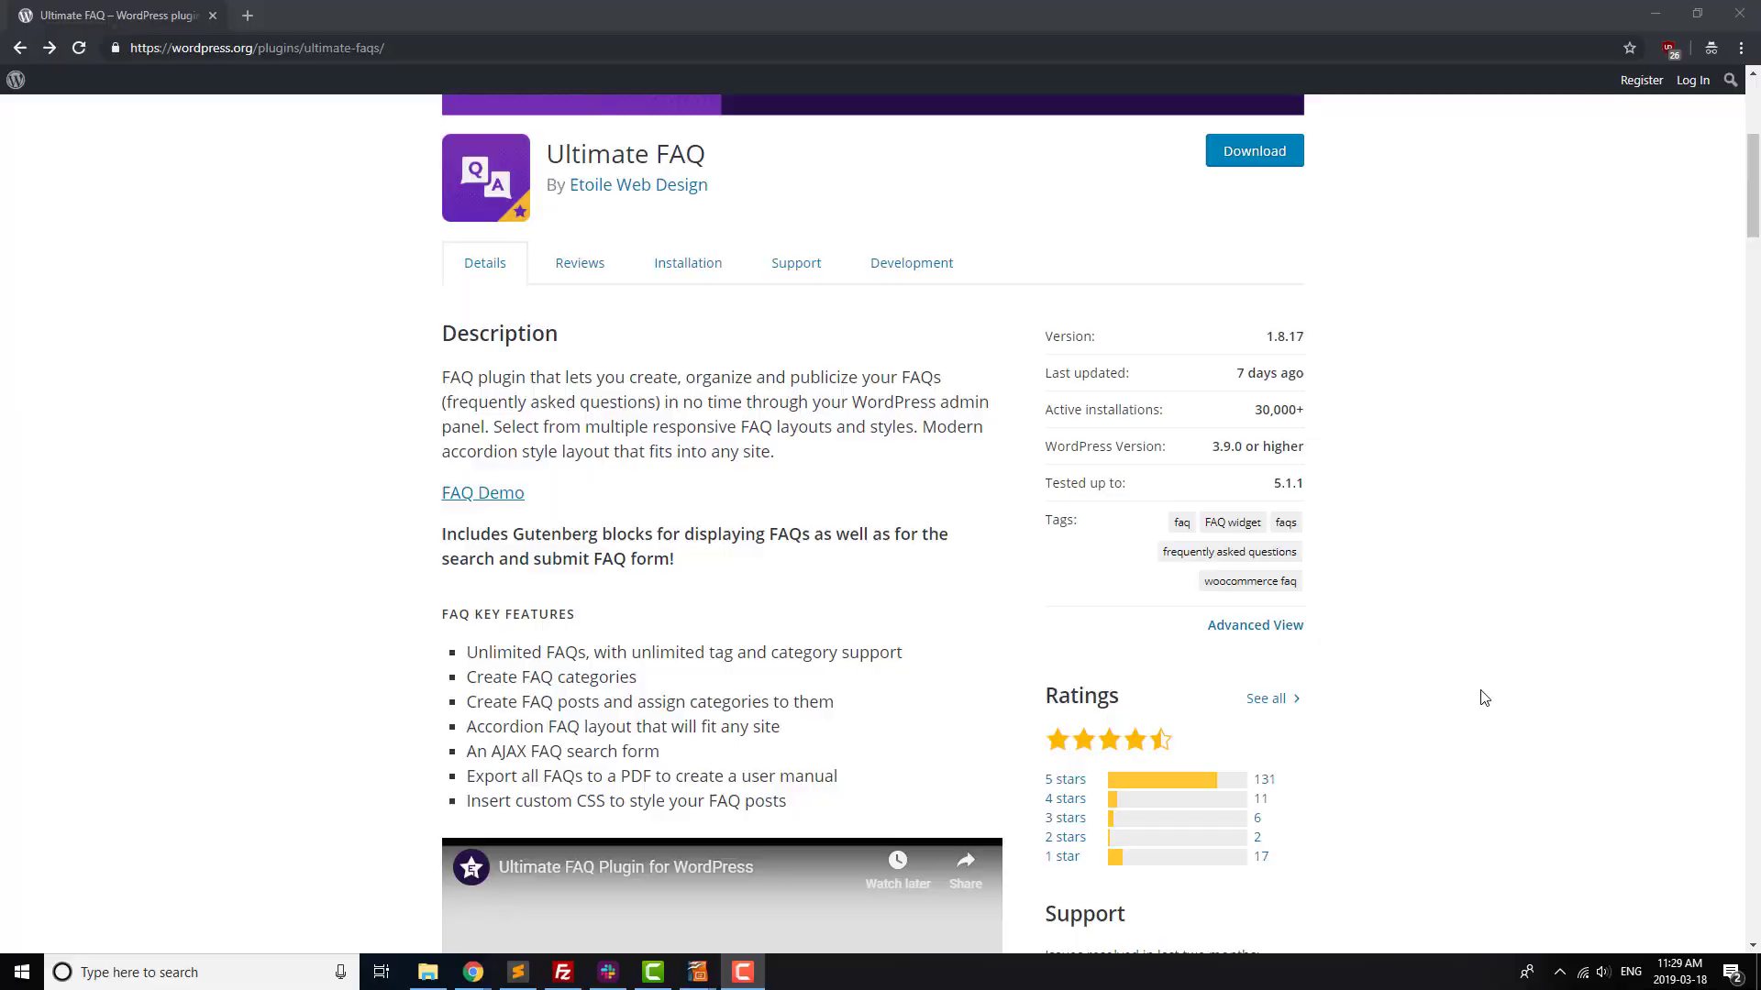
scroll(1431, 743, "down", 3)
left_click(1157, 768)
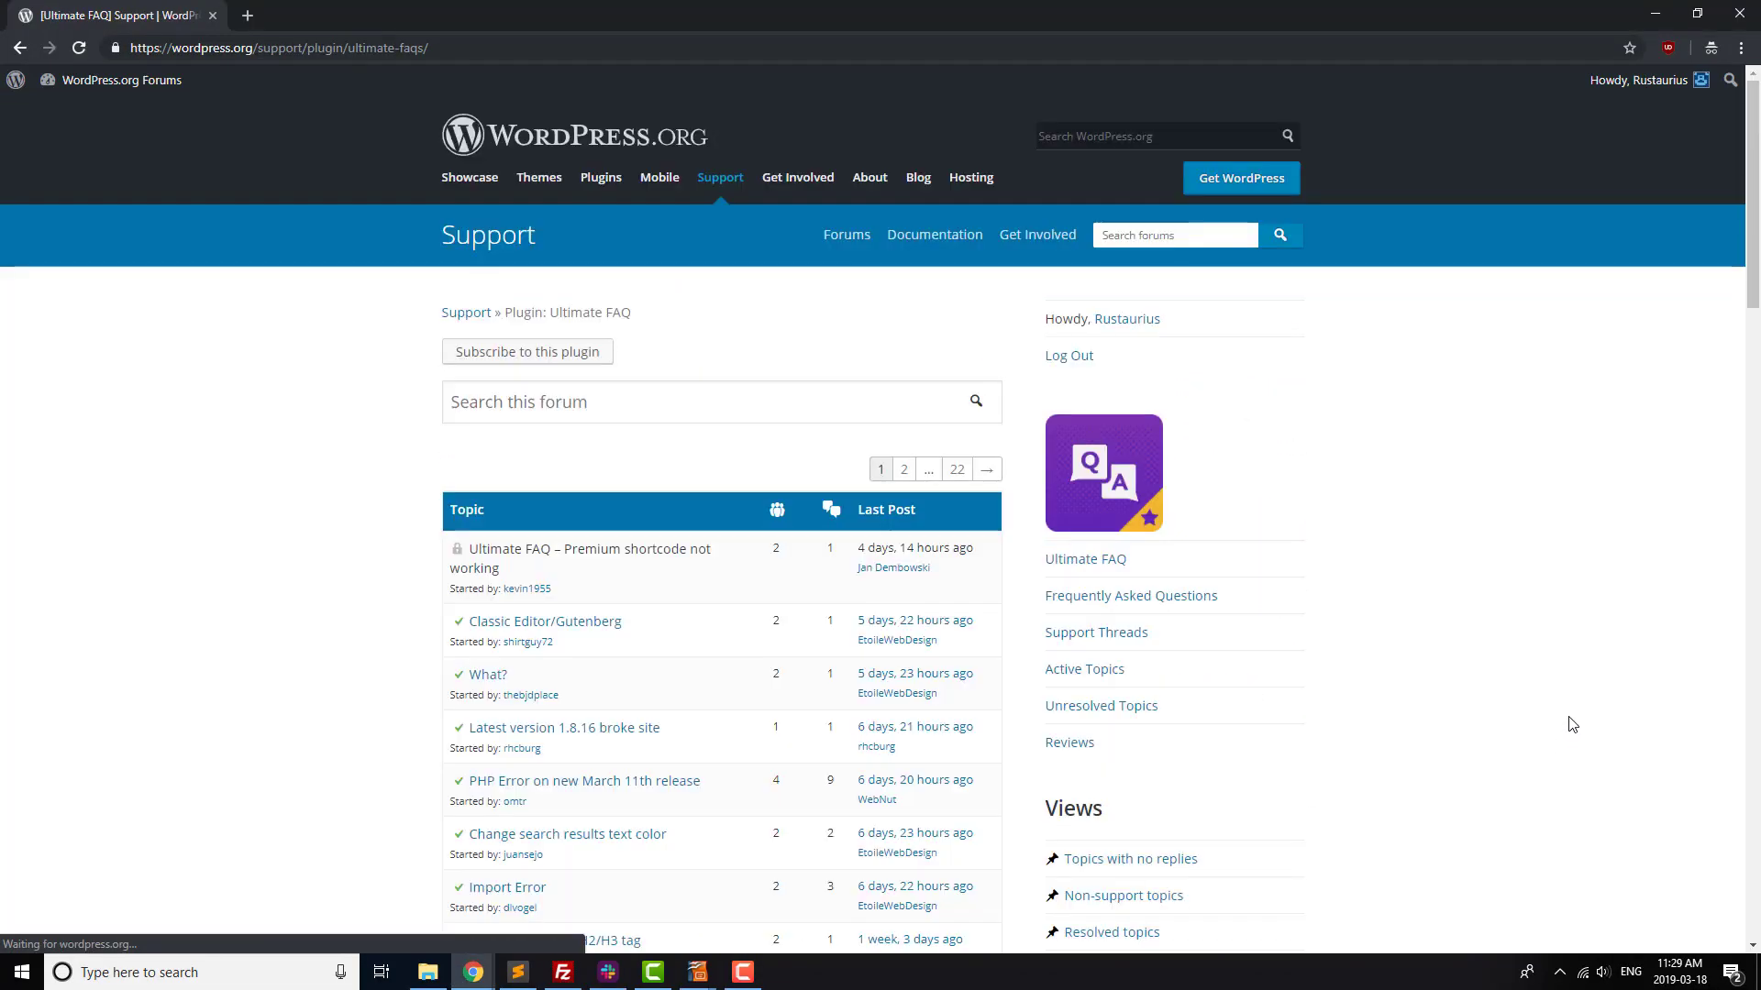
left_click(557, 630)
scroll(346, 617, "down", 3)
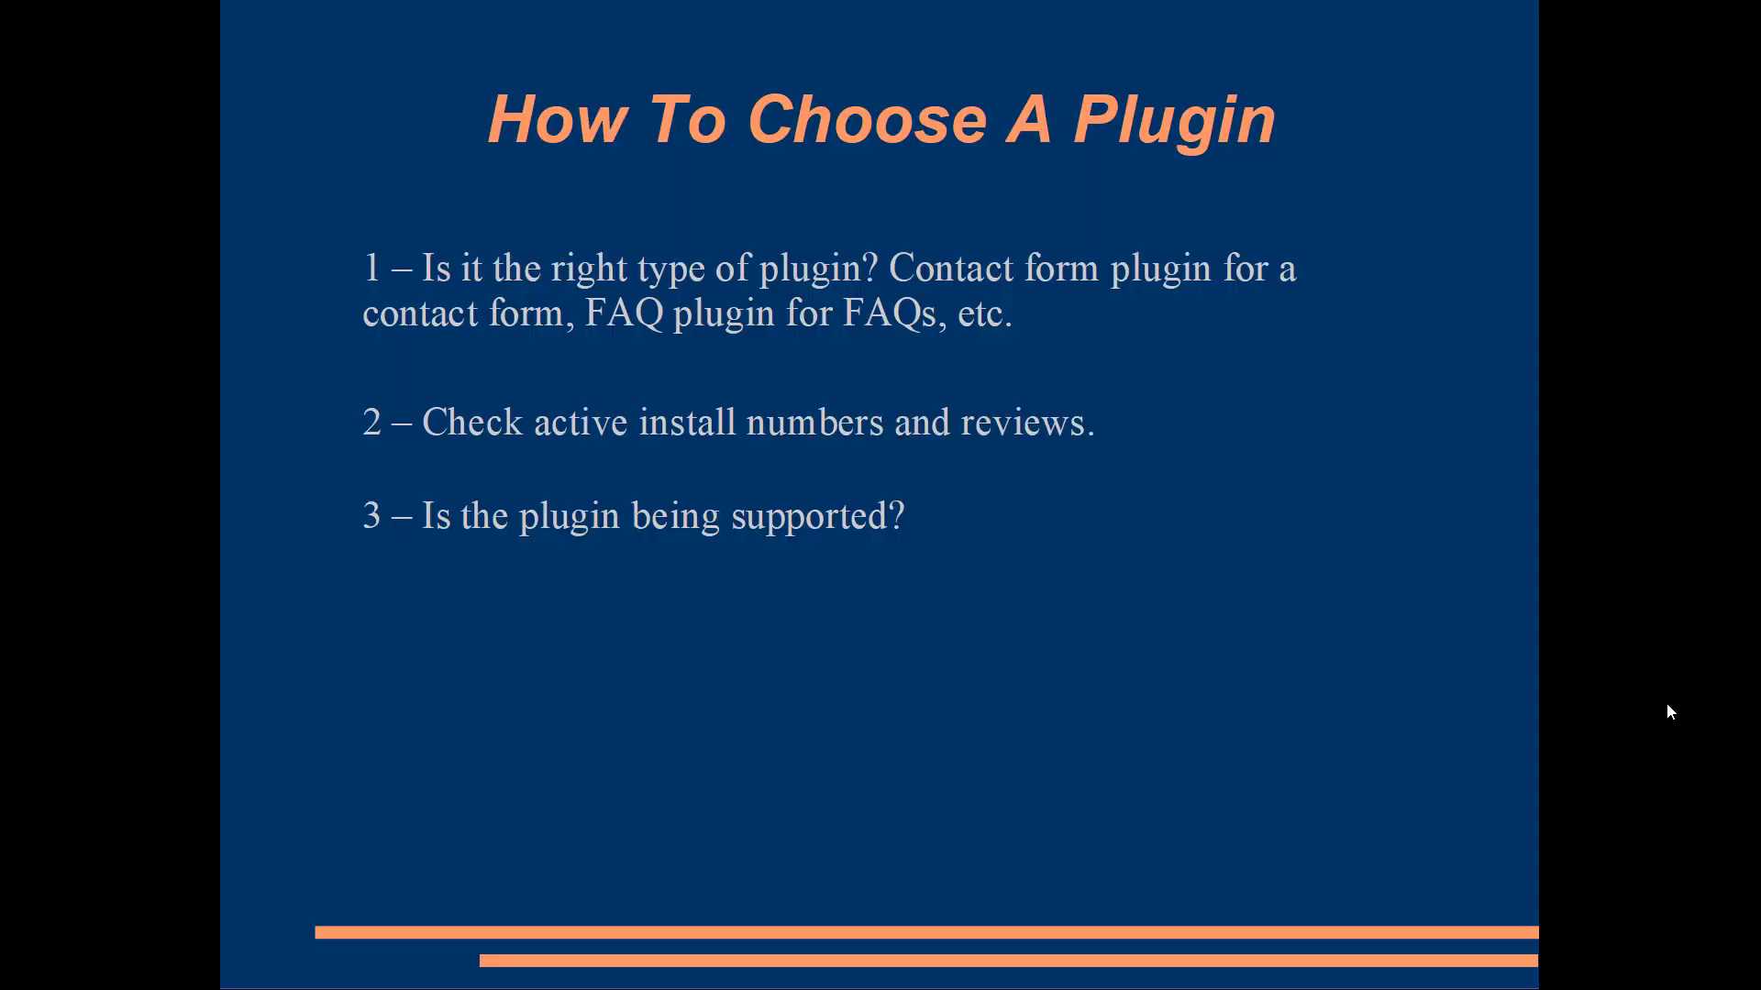
Reveal the screenshots tip, preview Color Block style, and try the demo FAQs and search panel
left_click(1670, 711)
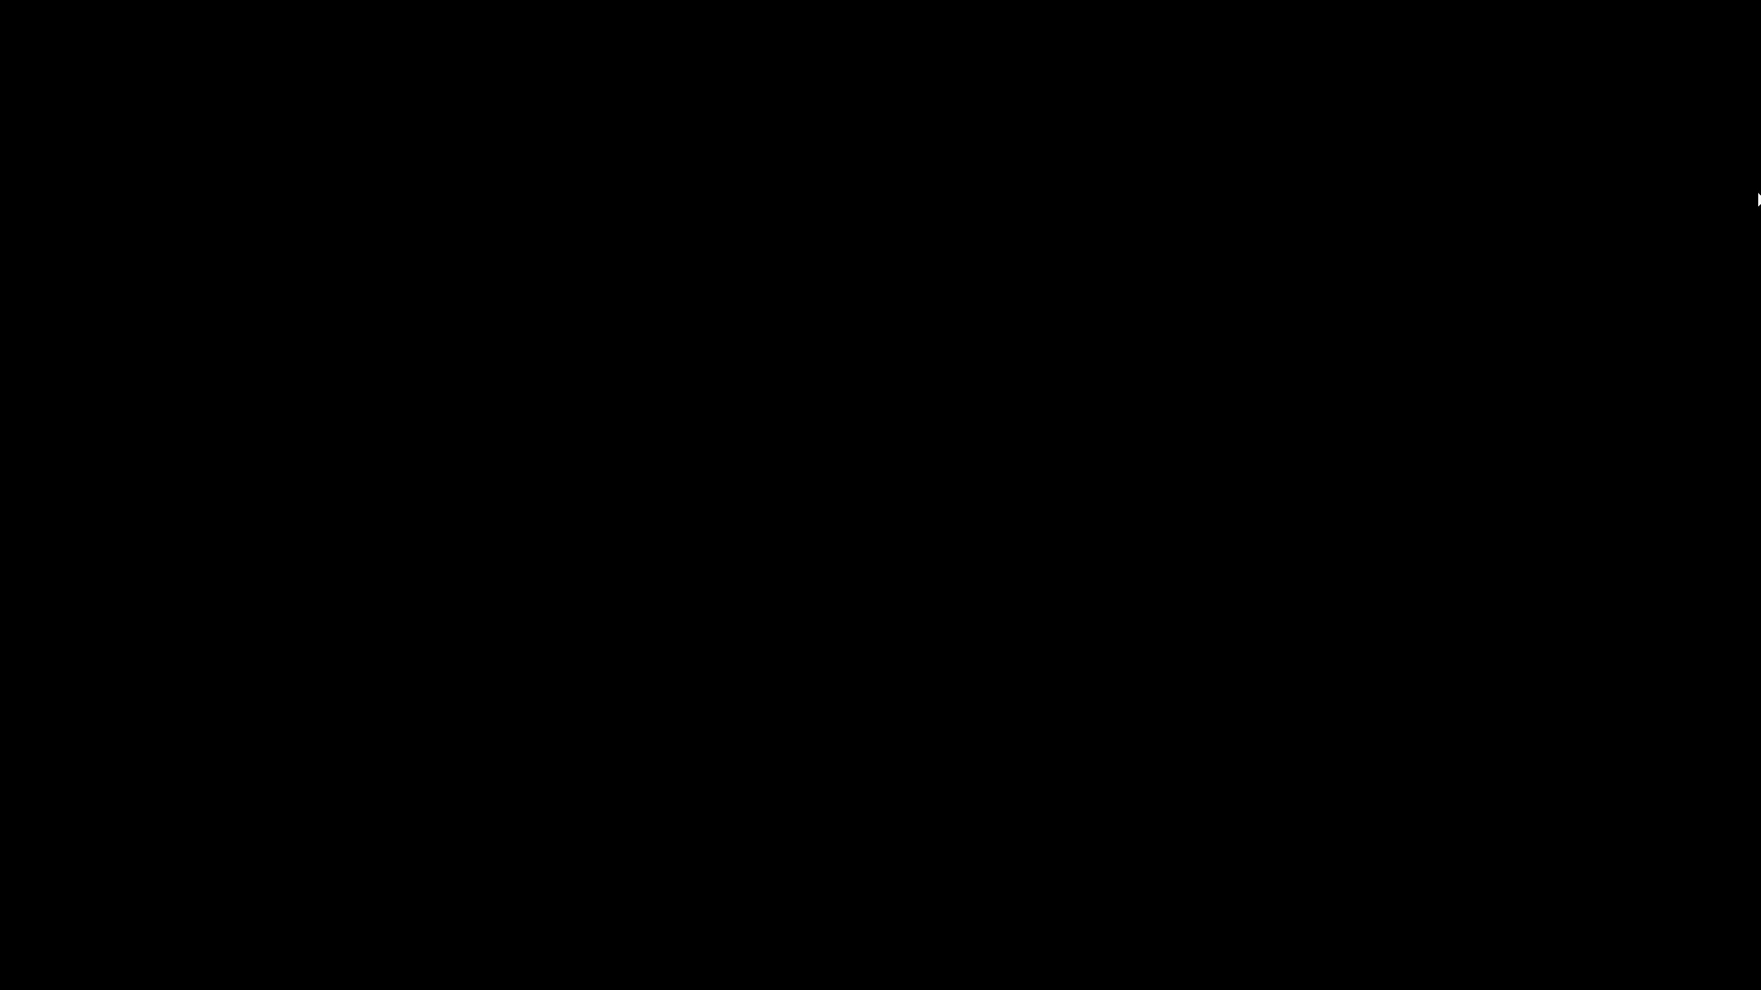
scroll(1712, 754, "down", 15)
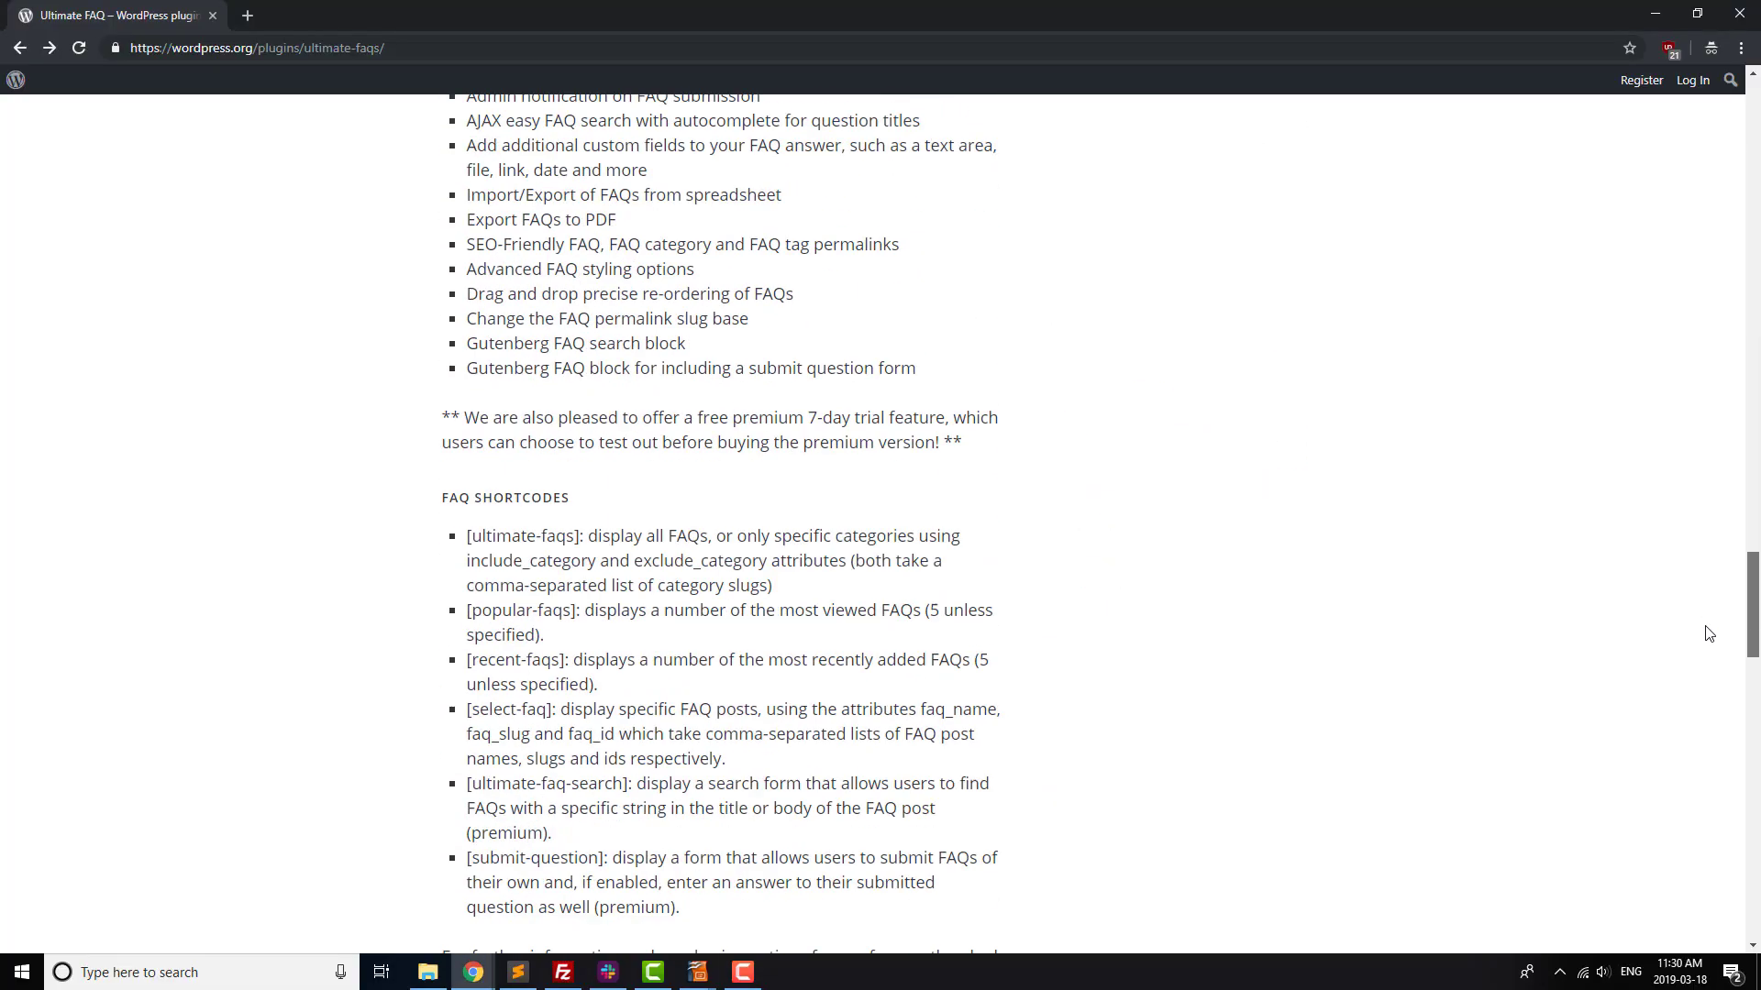
scroll(1711, 754, "down", 1)
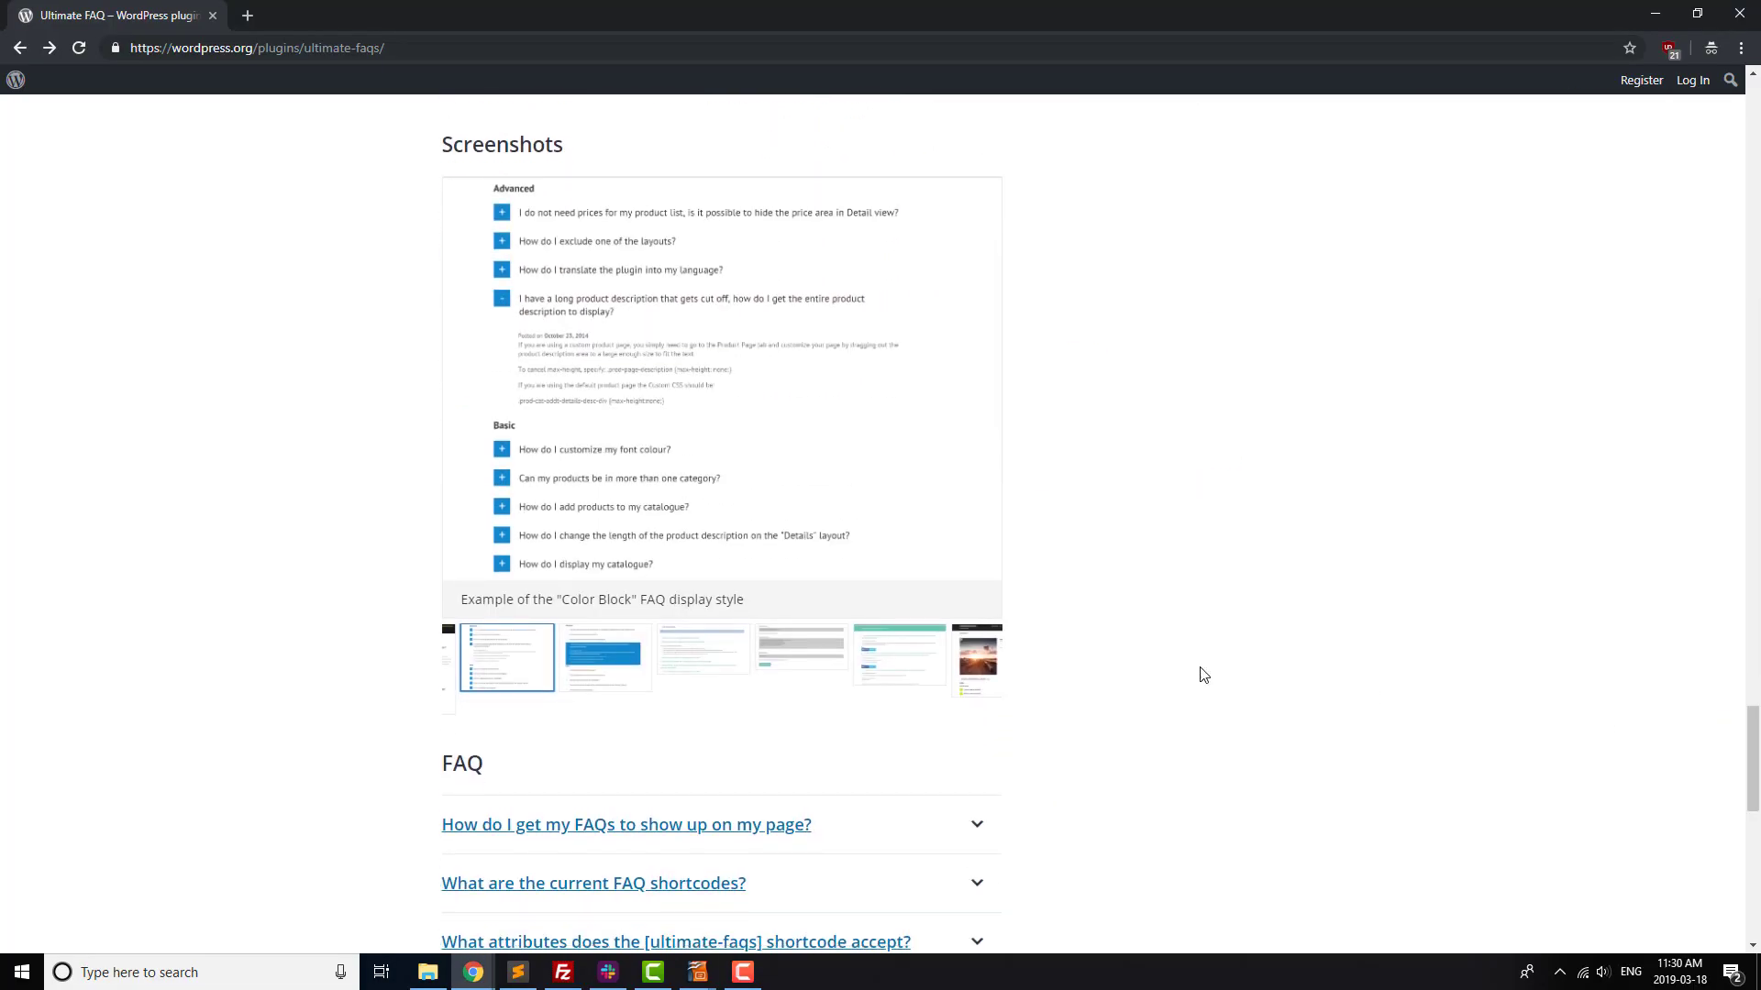
left_click(636, 666)
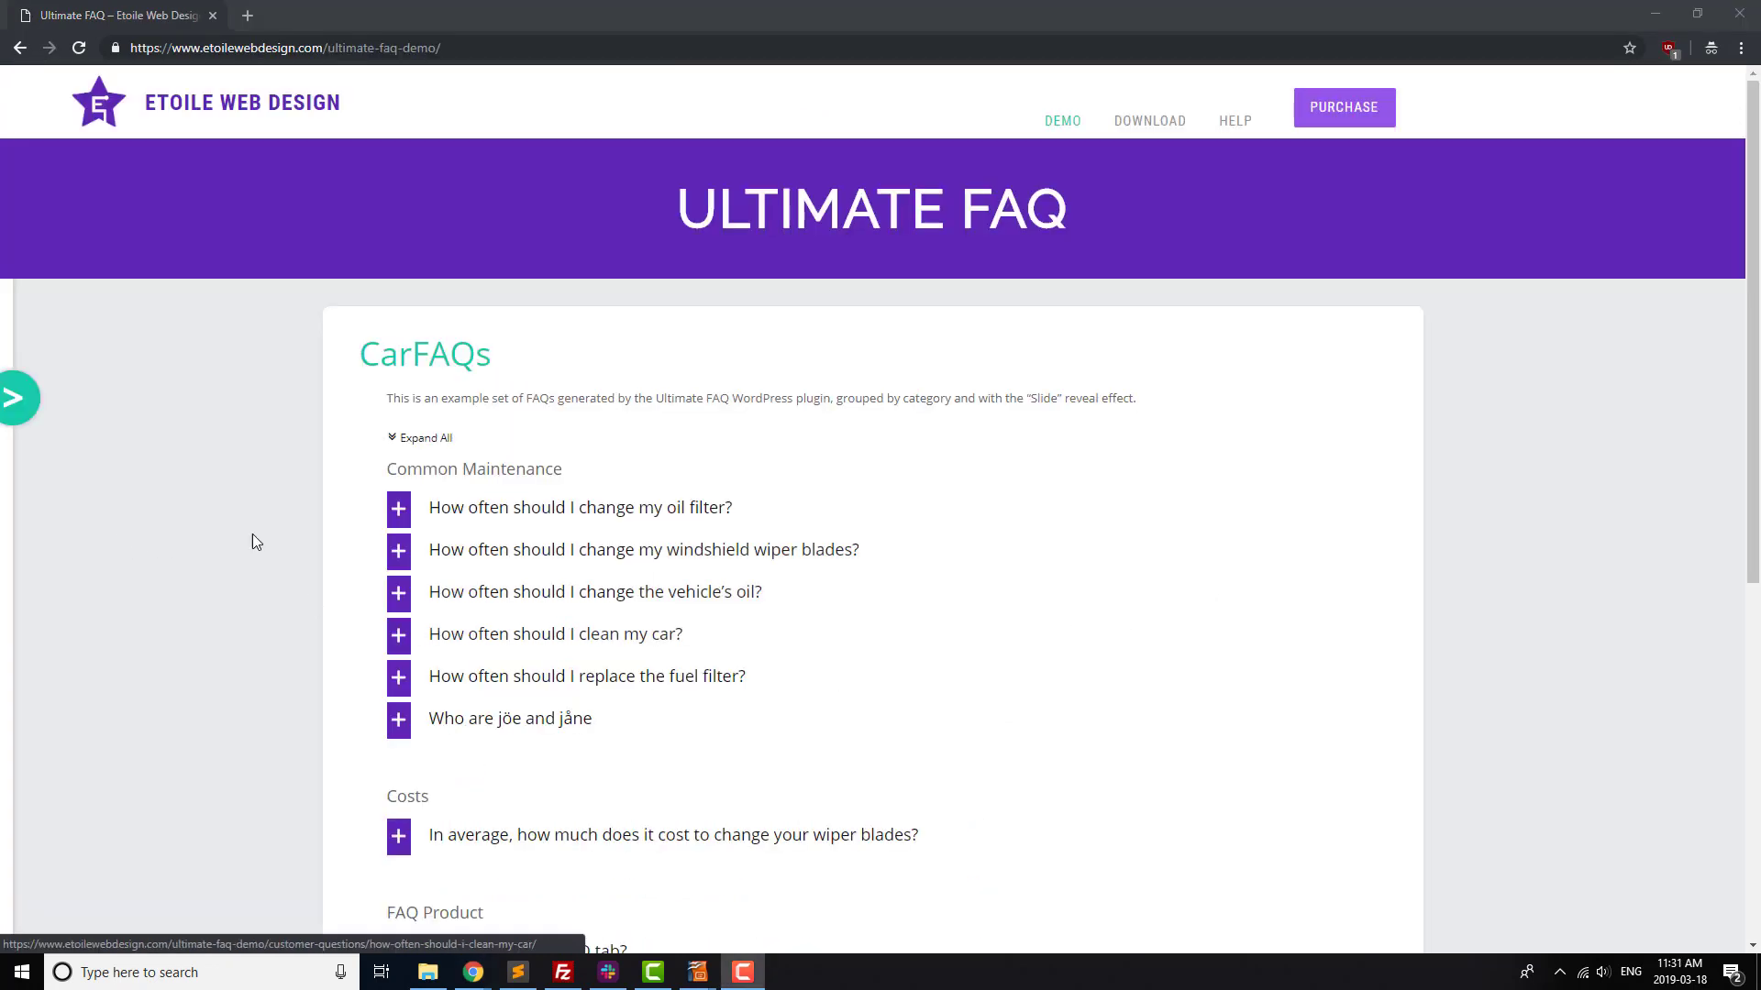
left_click(396, 551)
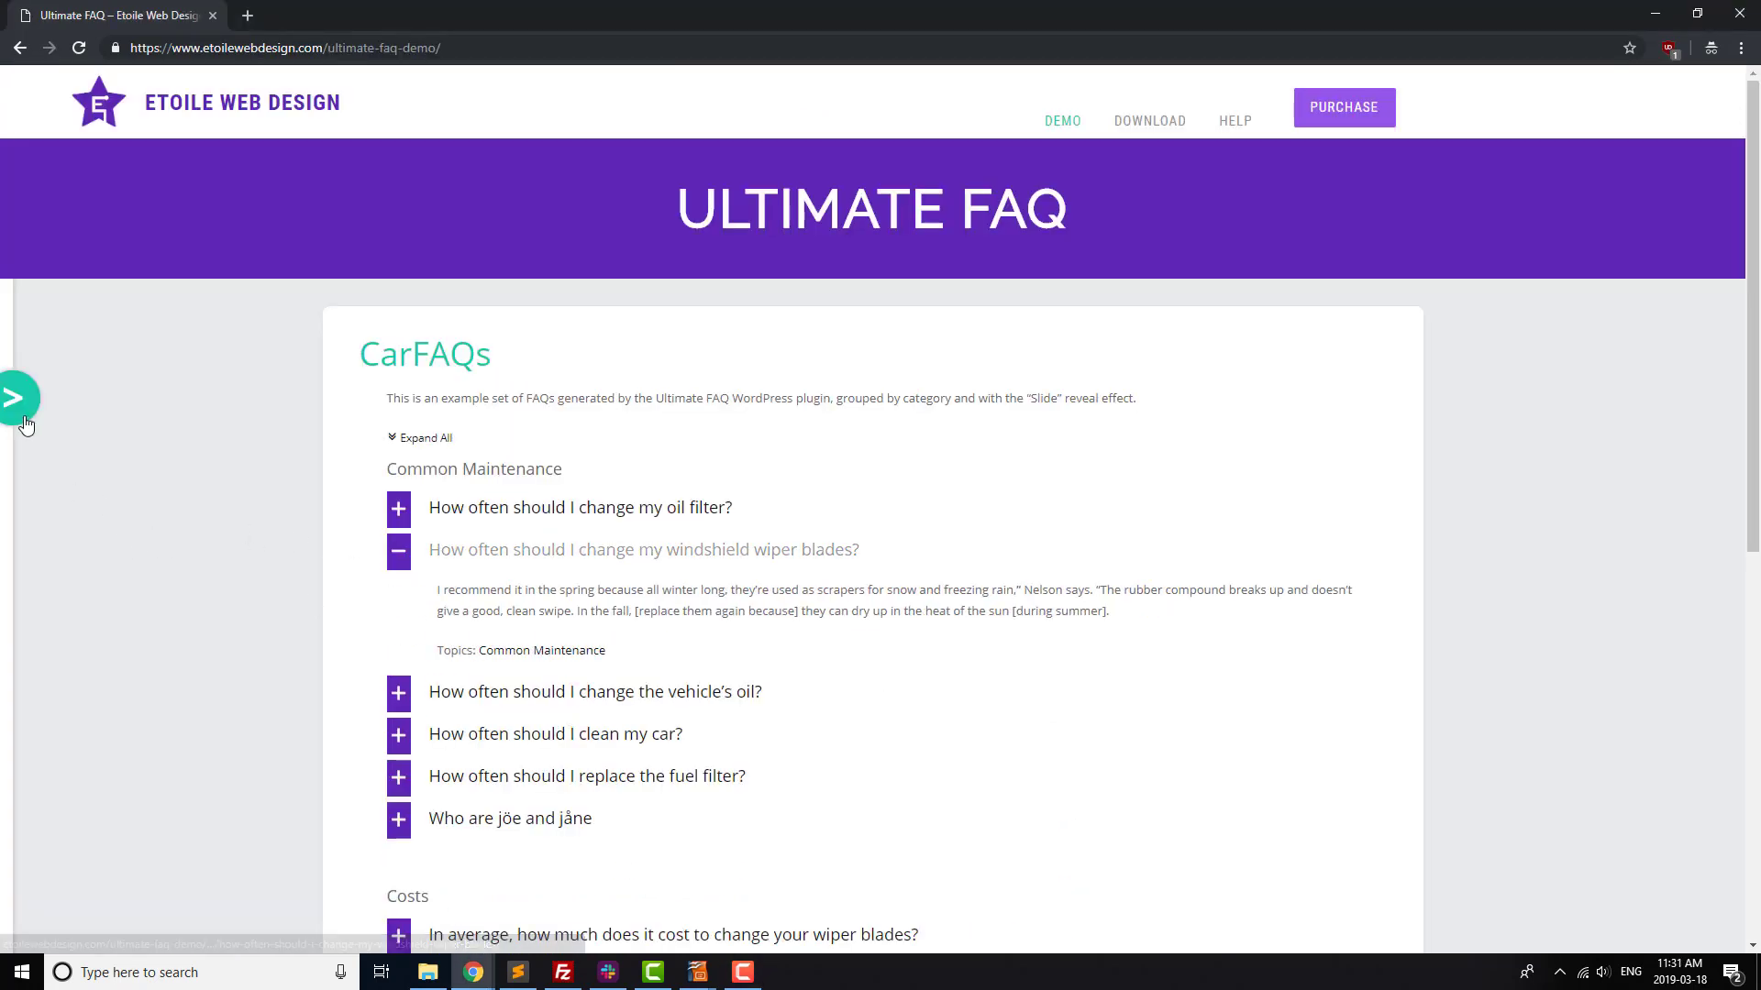
left_click(15, 404)
left_click(82, 415)
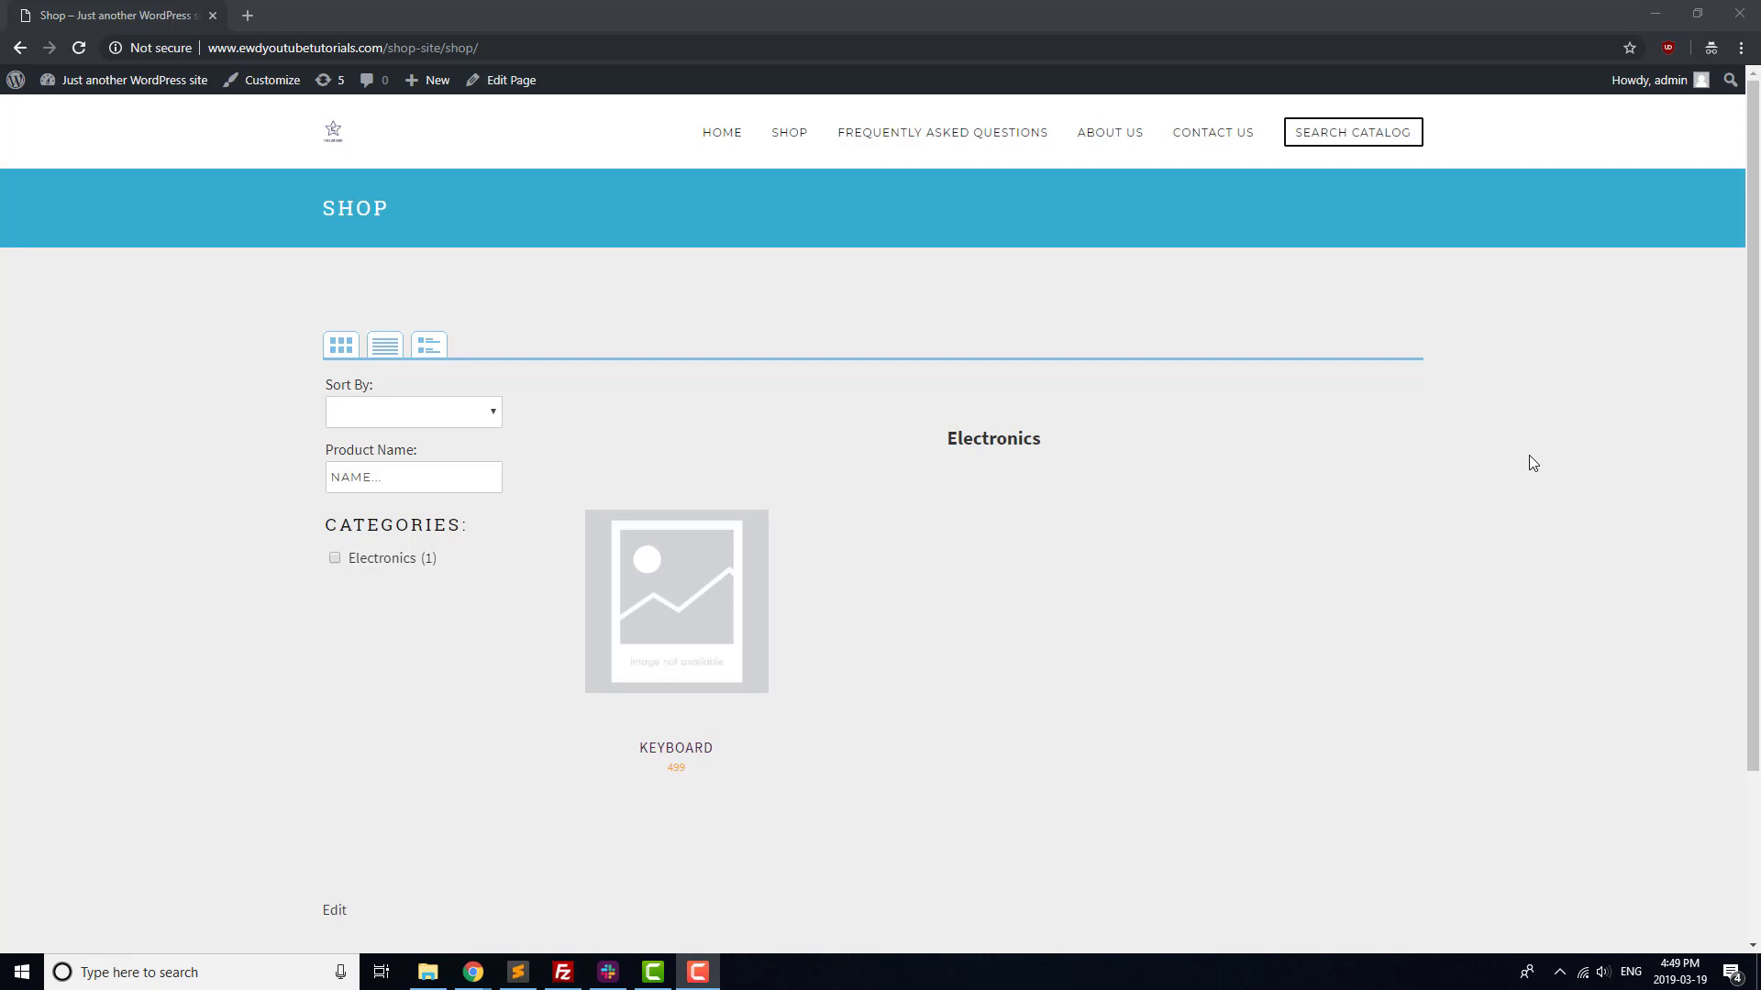
Show the Keyboard product page and its Customer Reviews form
left_click(679, 752)
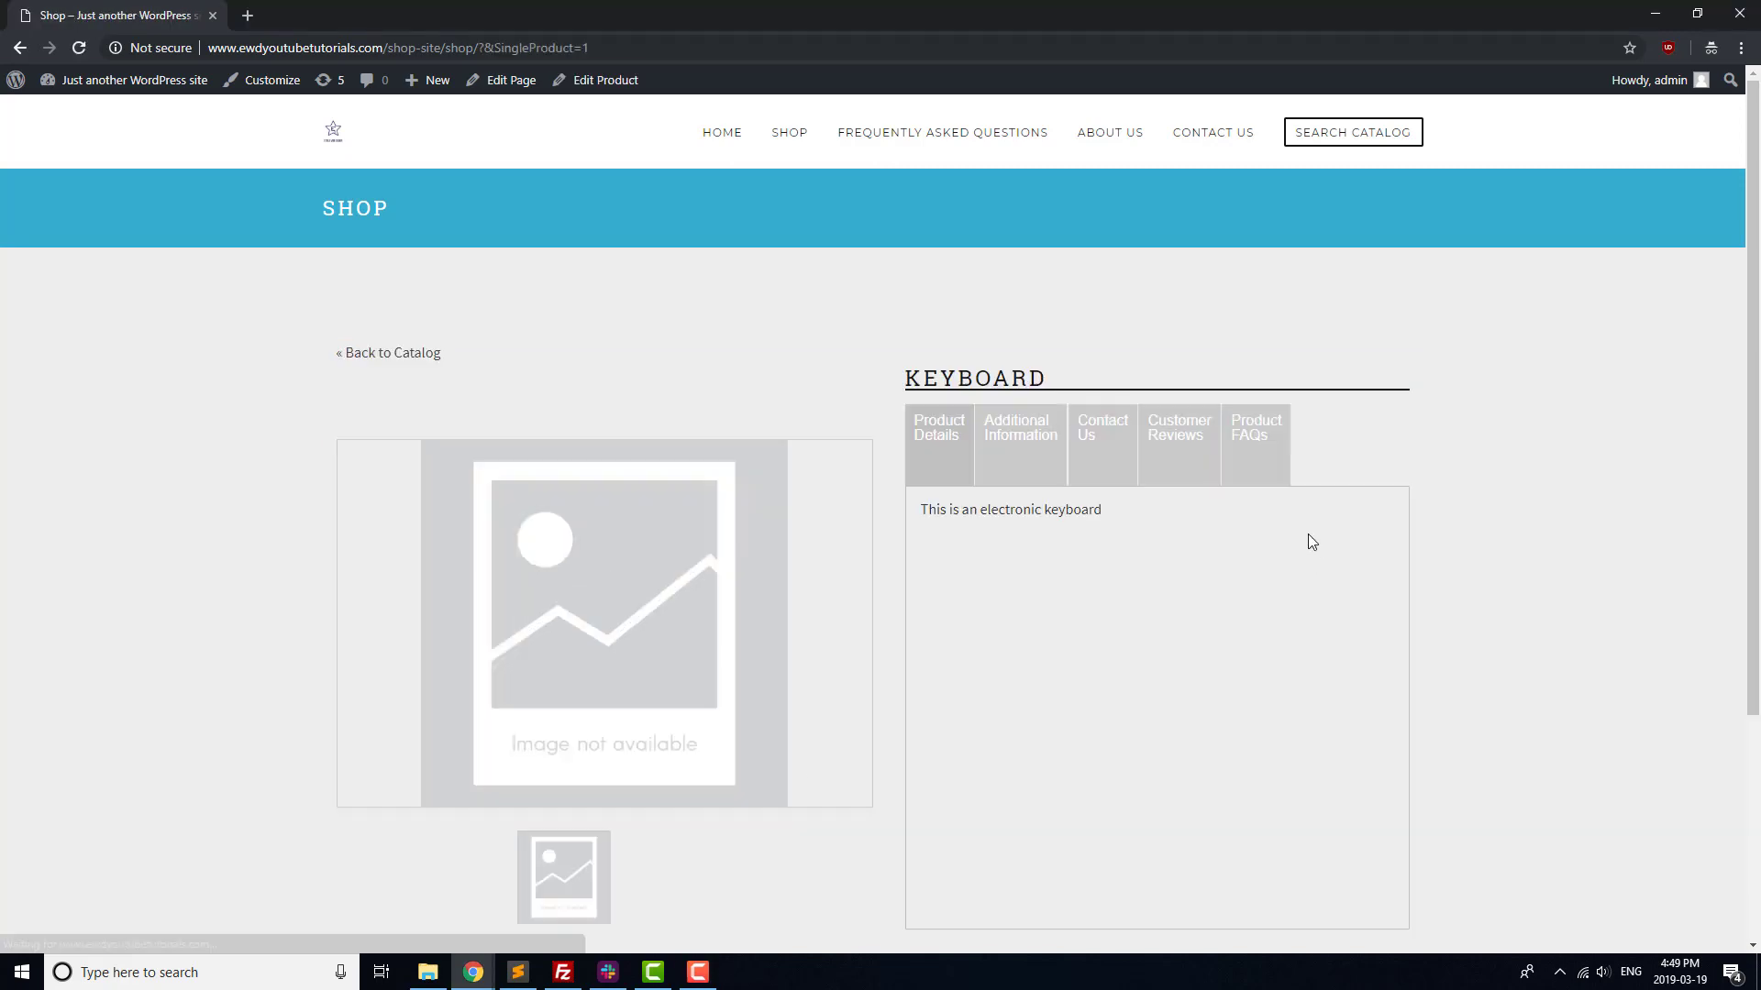
left_click(1200, 433)
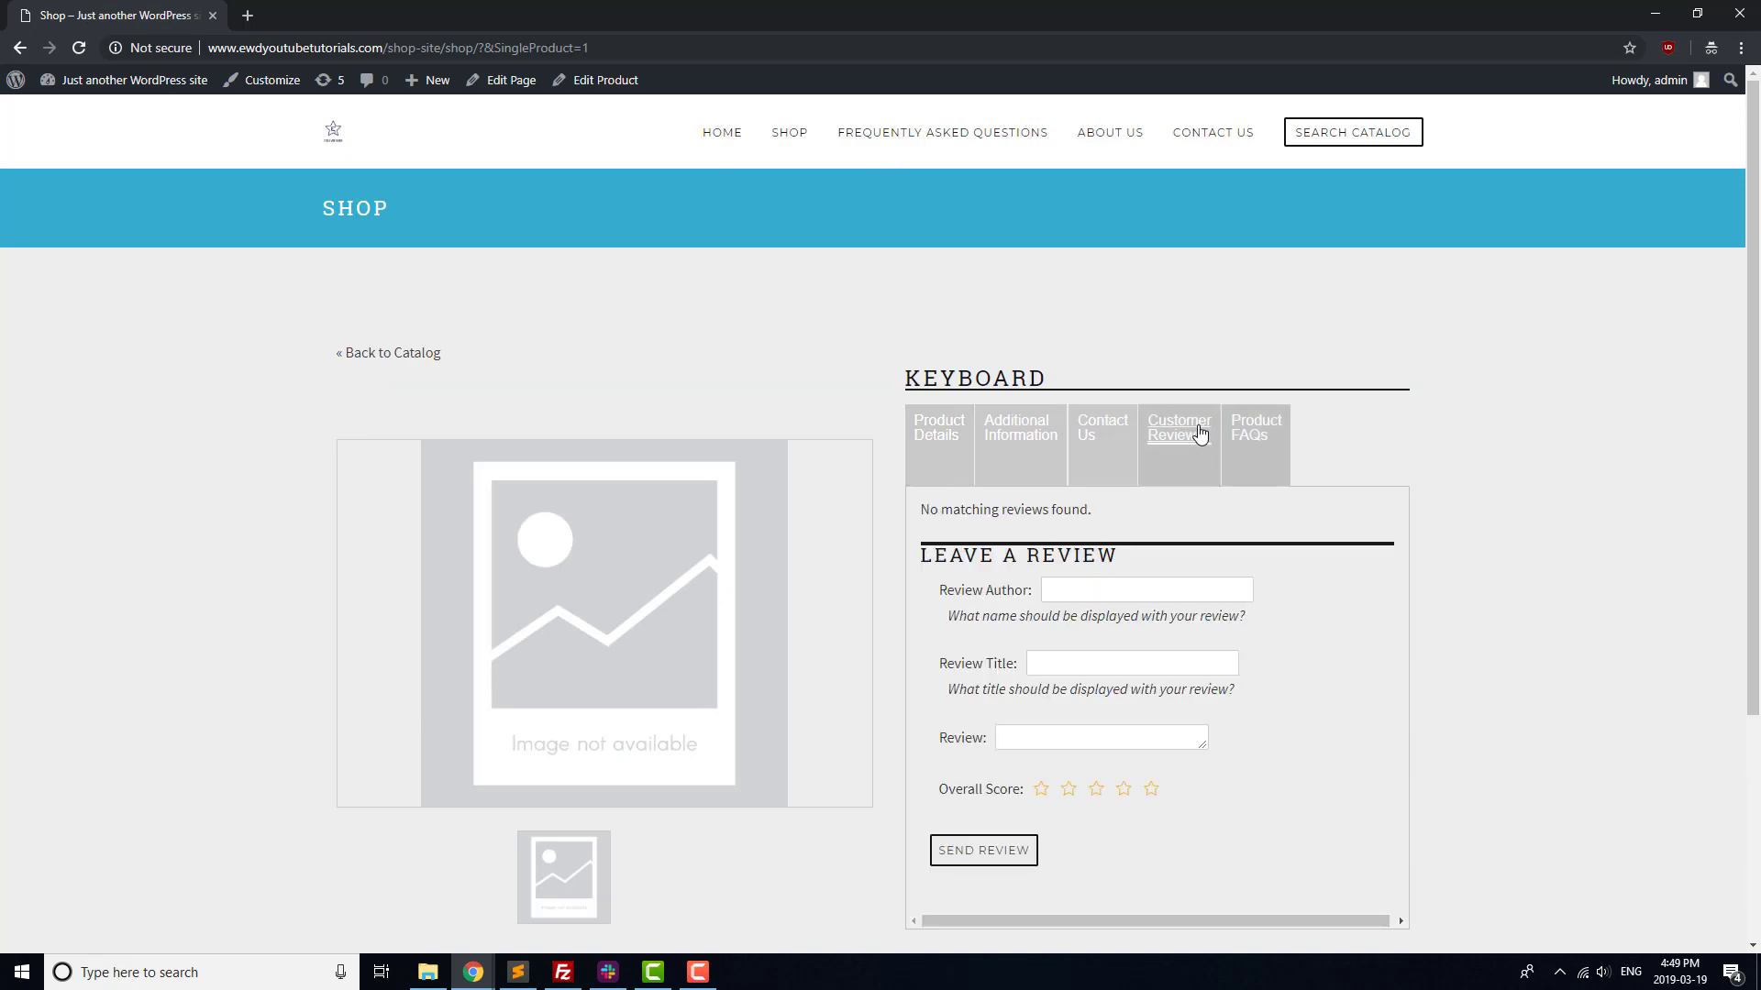
scroll(1394, 486, "down", 1)
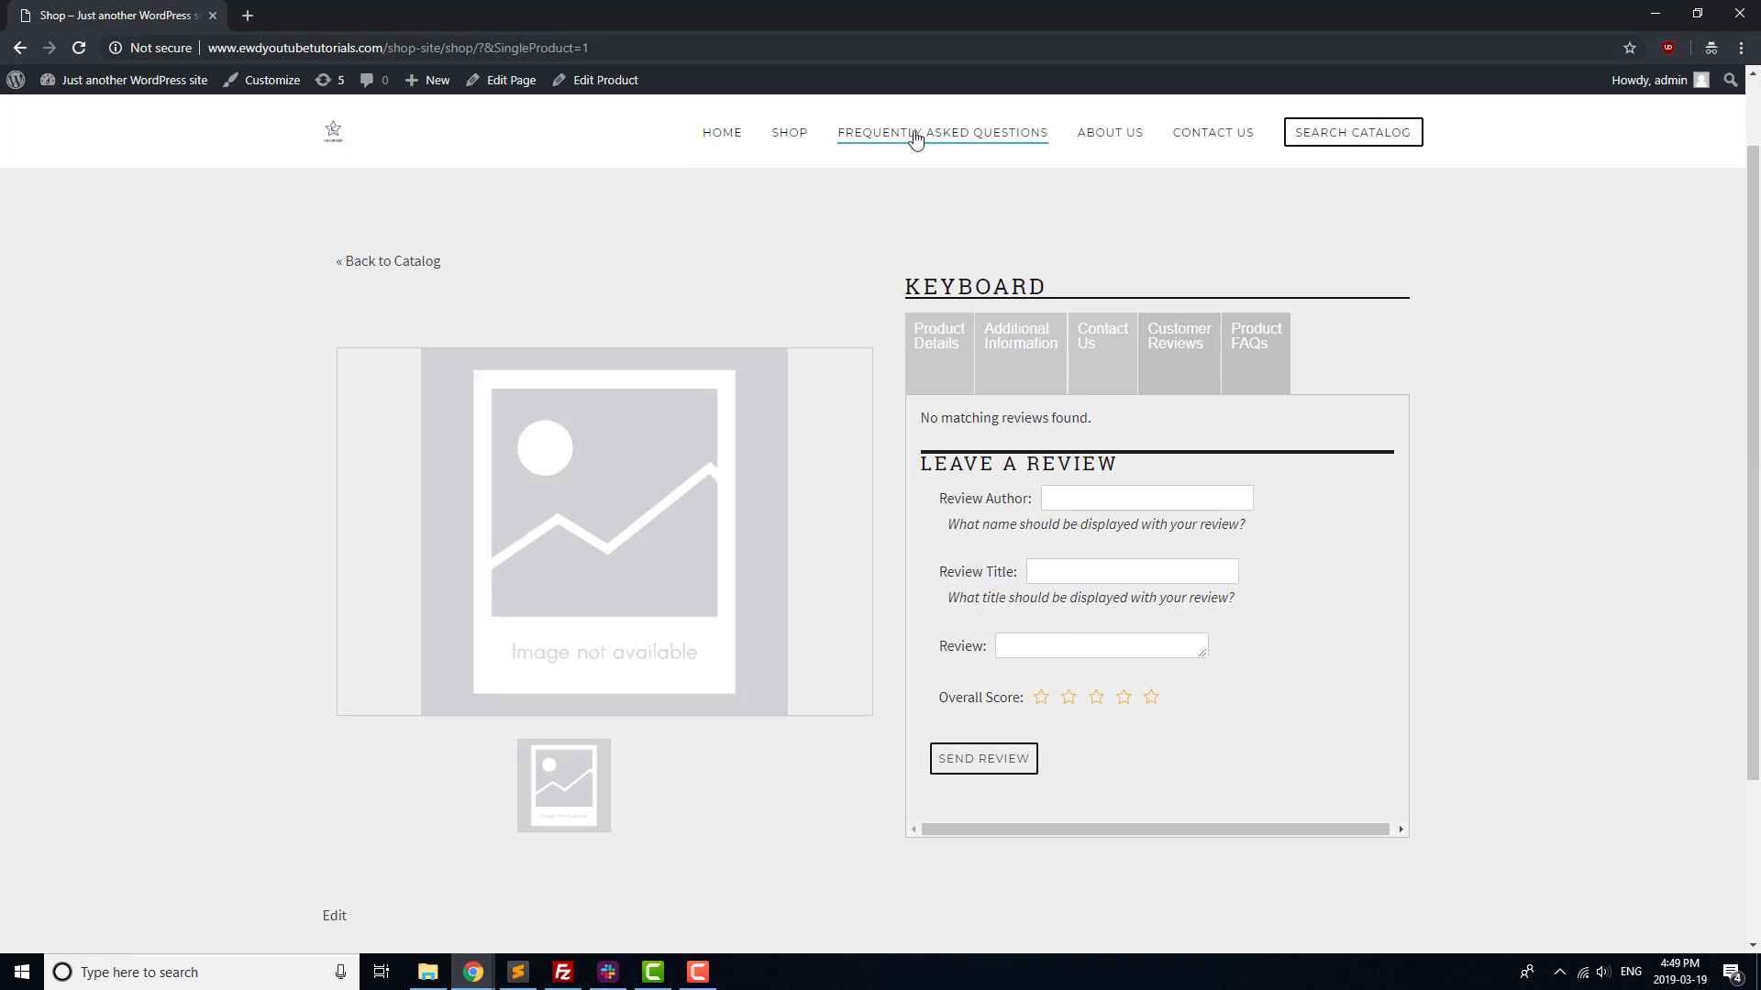
Show the FAQ page with 'How do I order?' expanded, then the Contact Us page
left_click(867, 134)
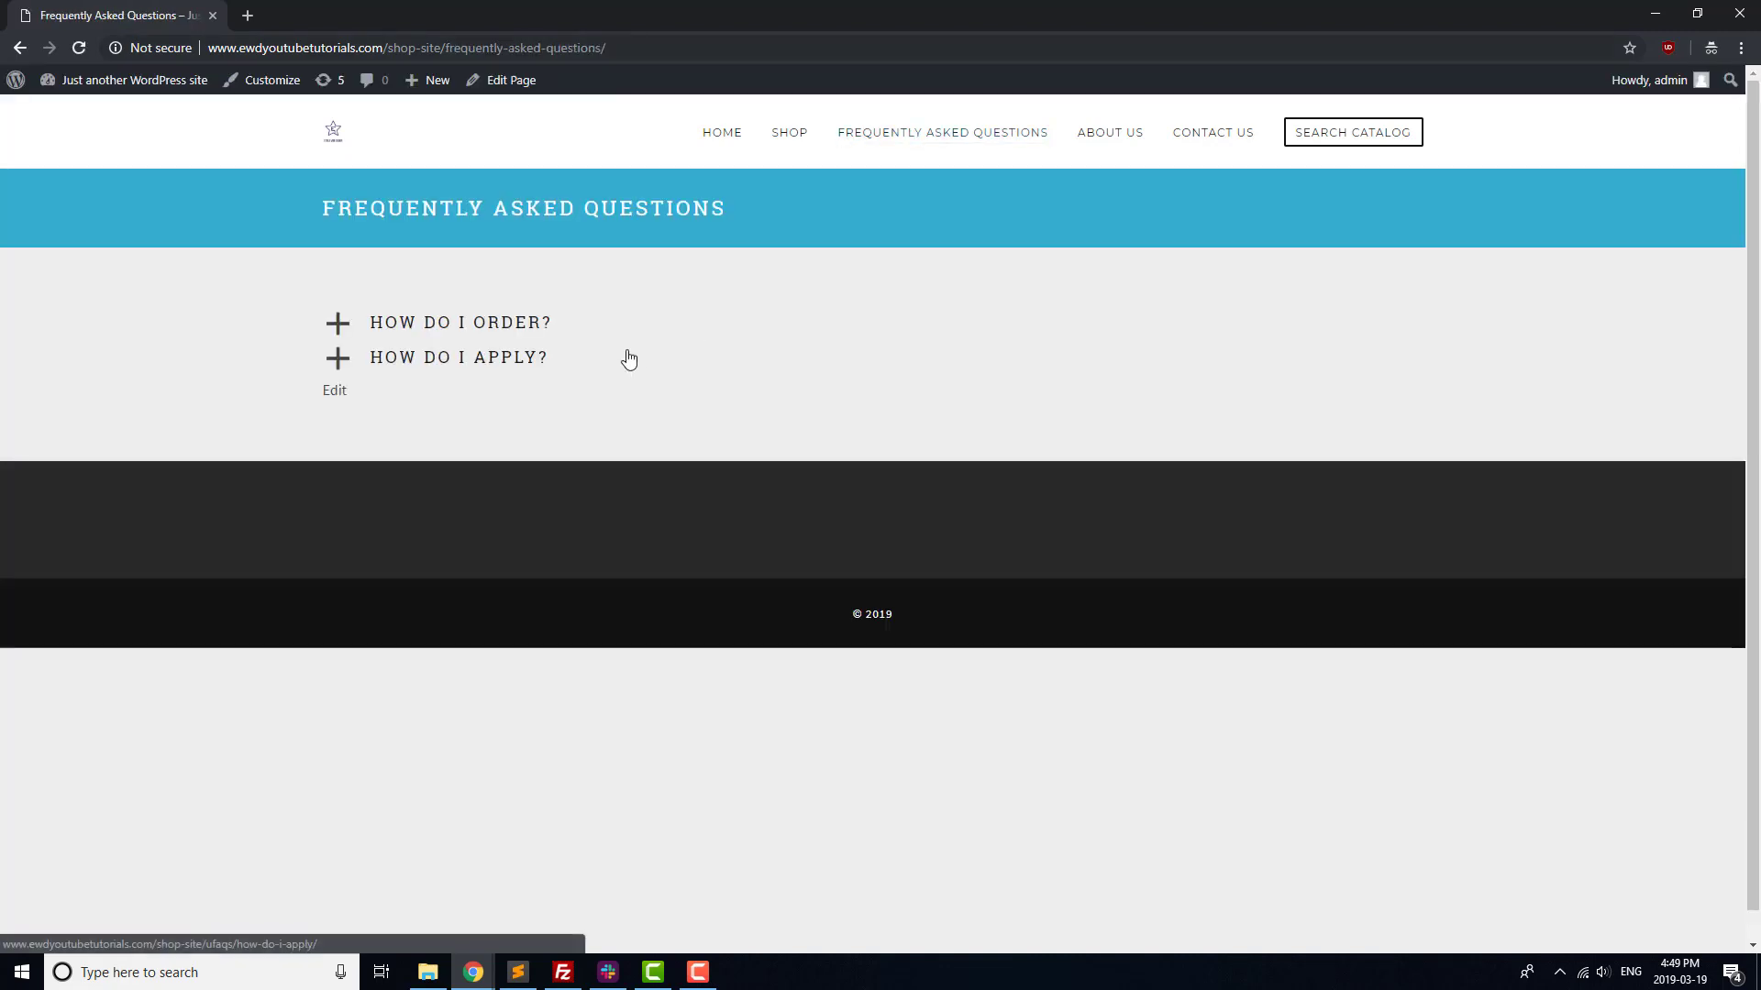
left_click(492, 339)
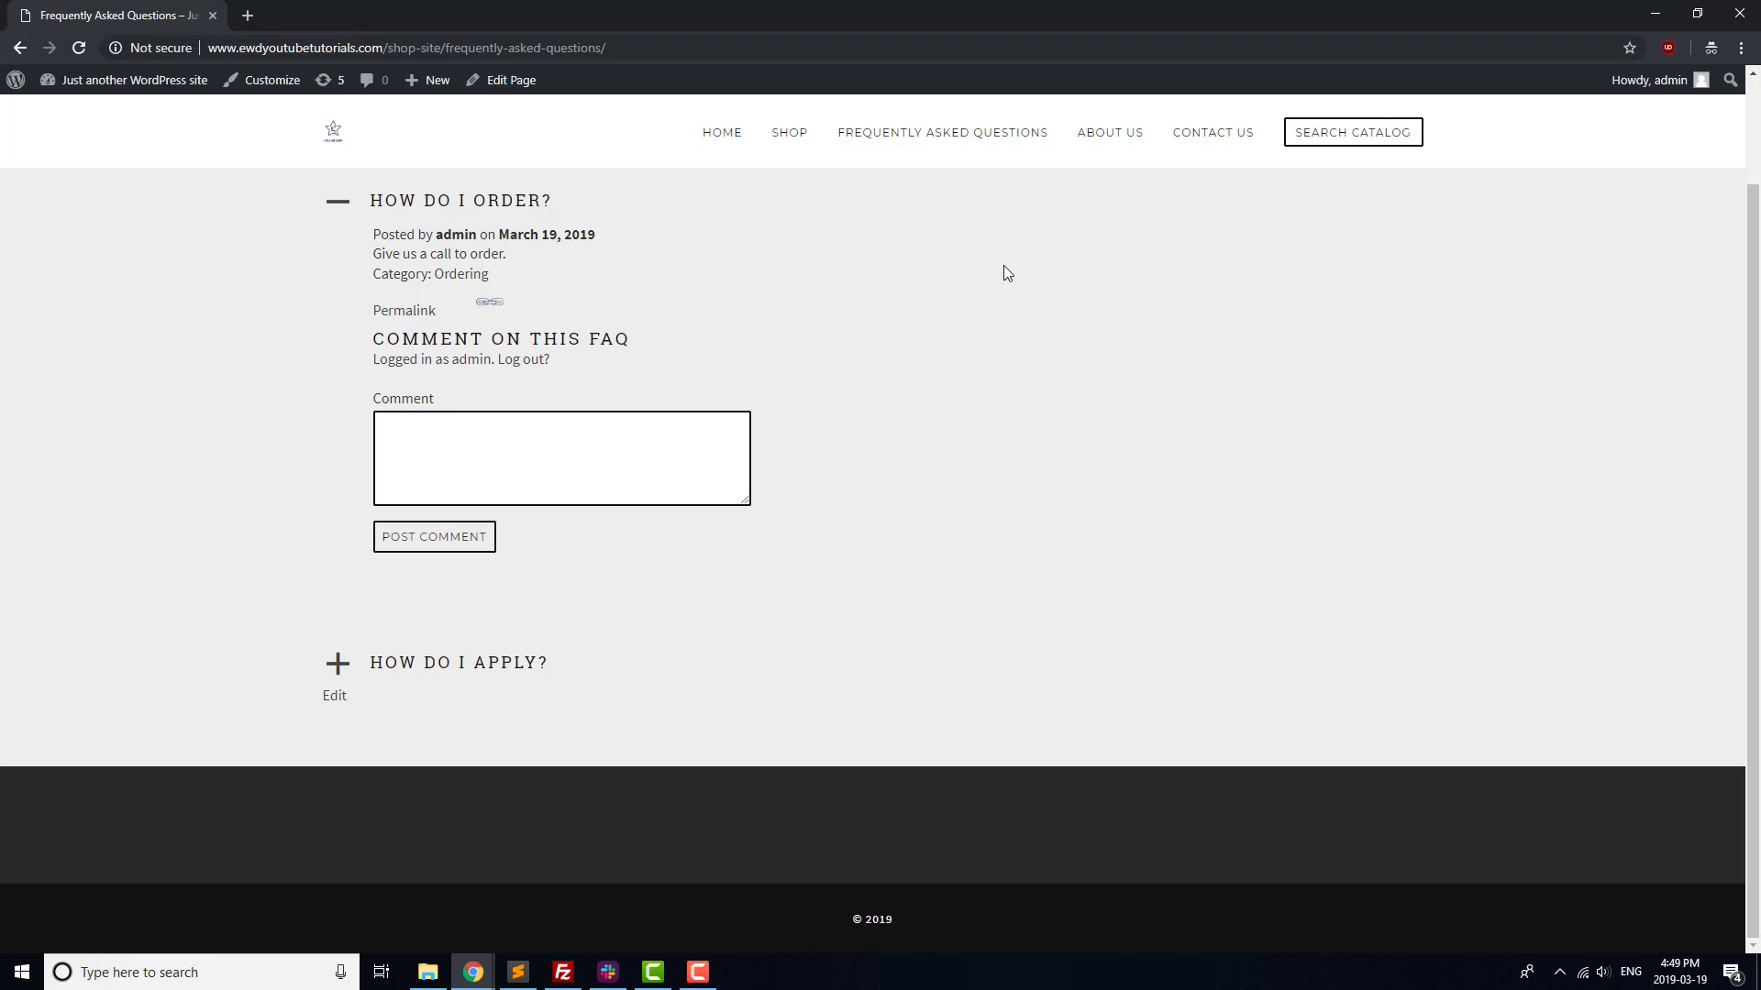
left_click(1220, 142)
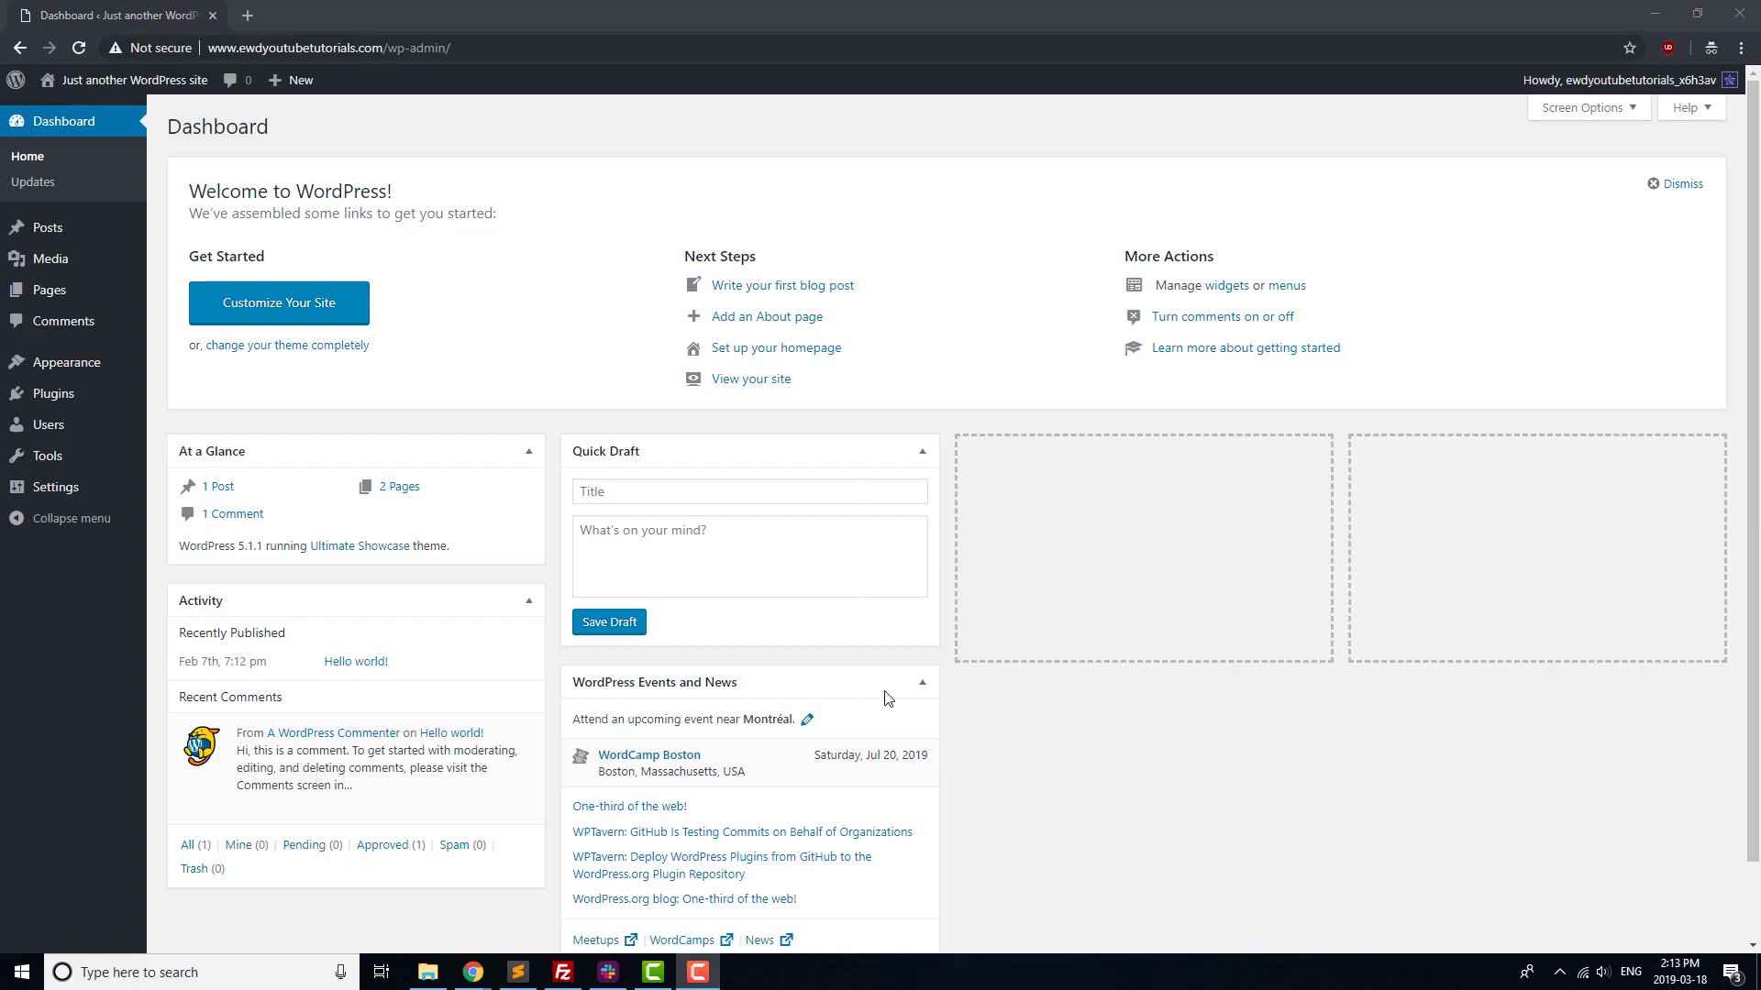
Search for wpforms, install and activate Contact Form by WPForms, and begin a first form
mouse_move(82, 399)
left_click(188, 424)
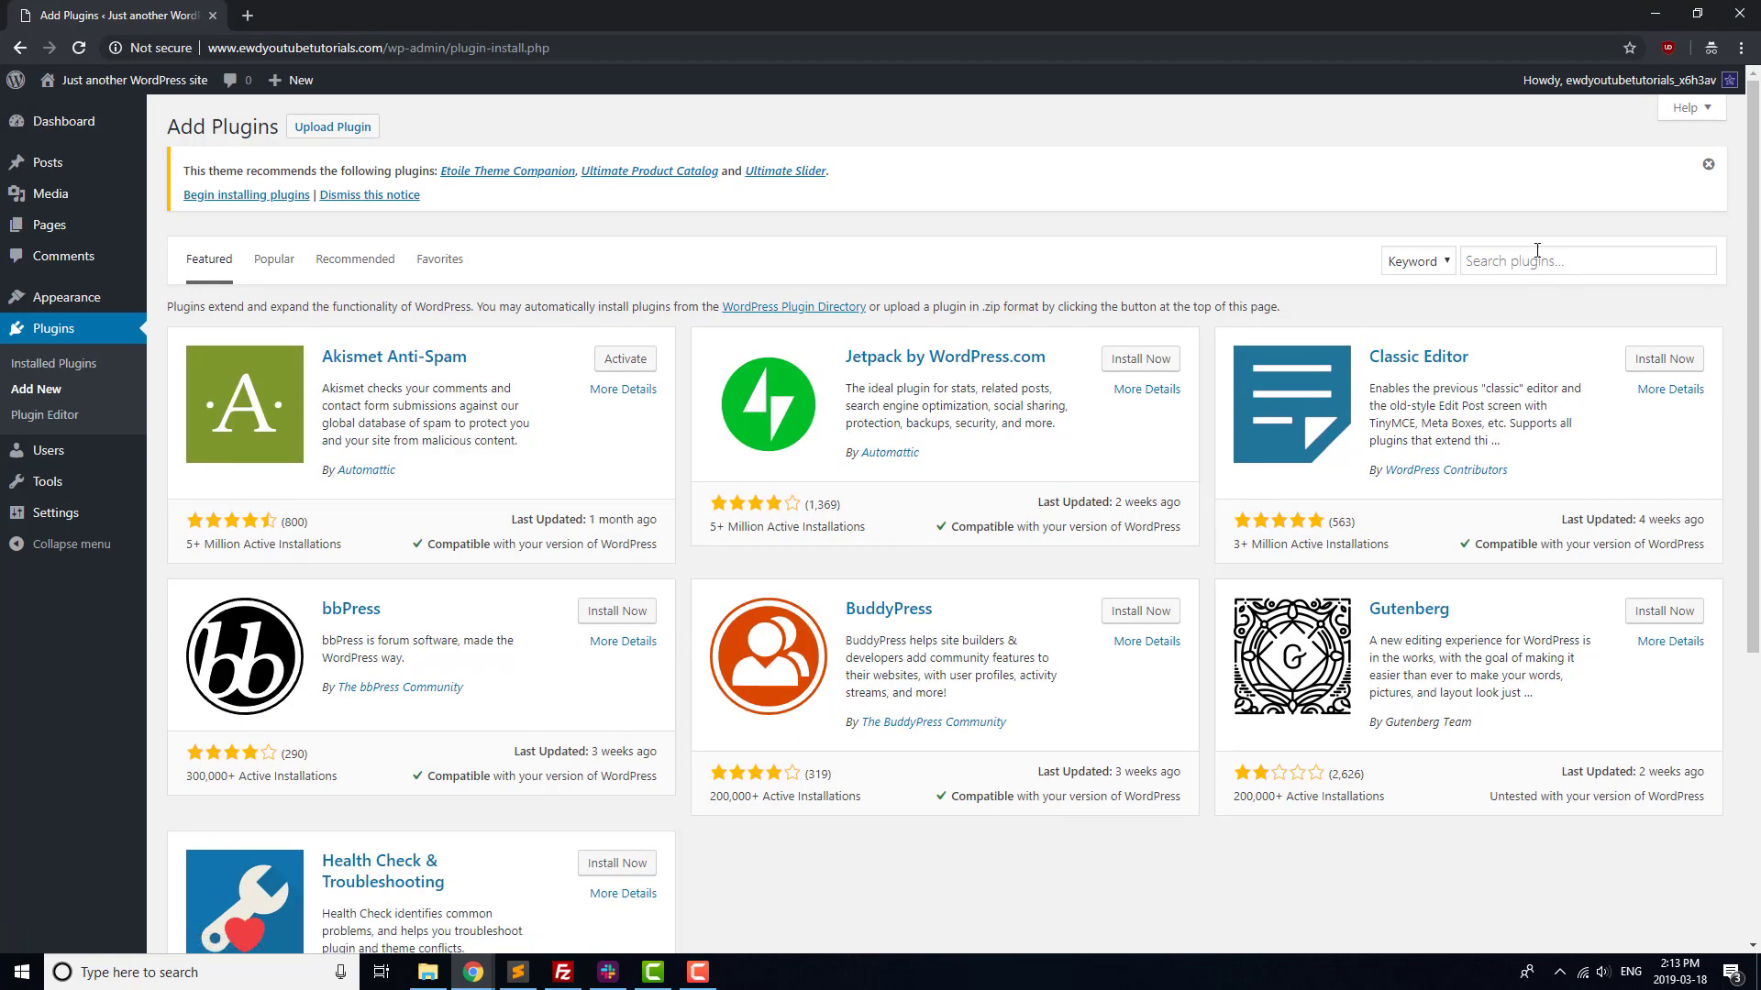
left_click(1532, 260)
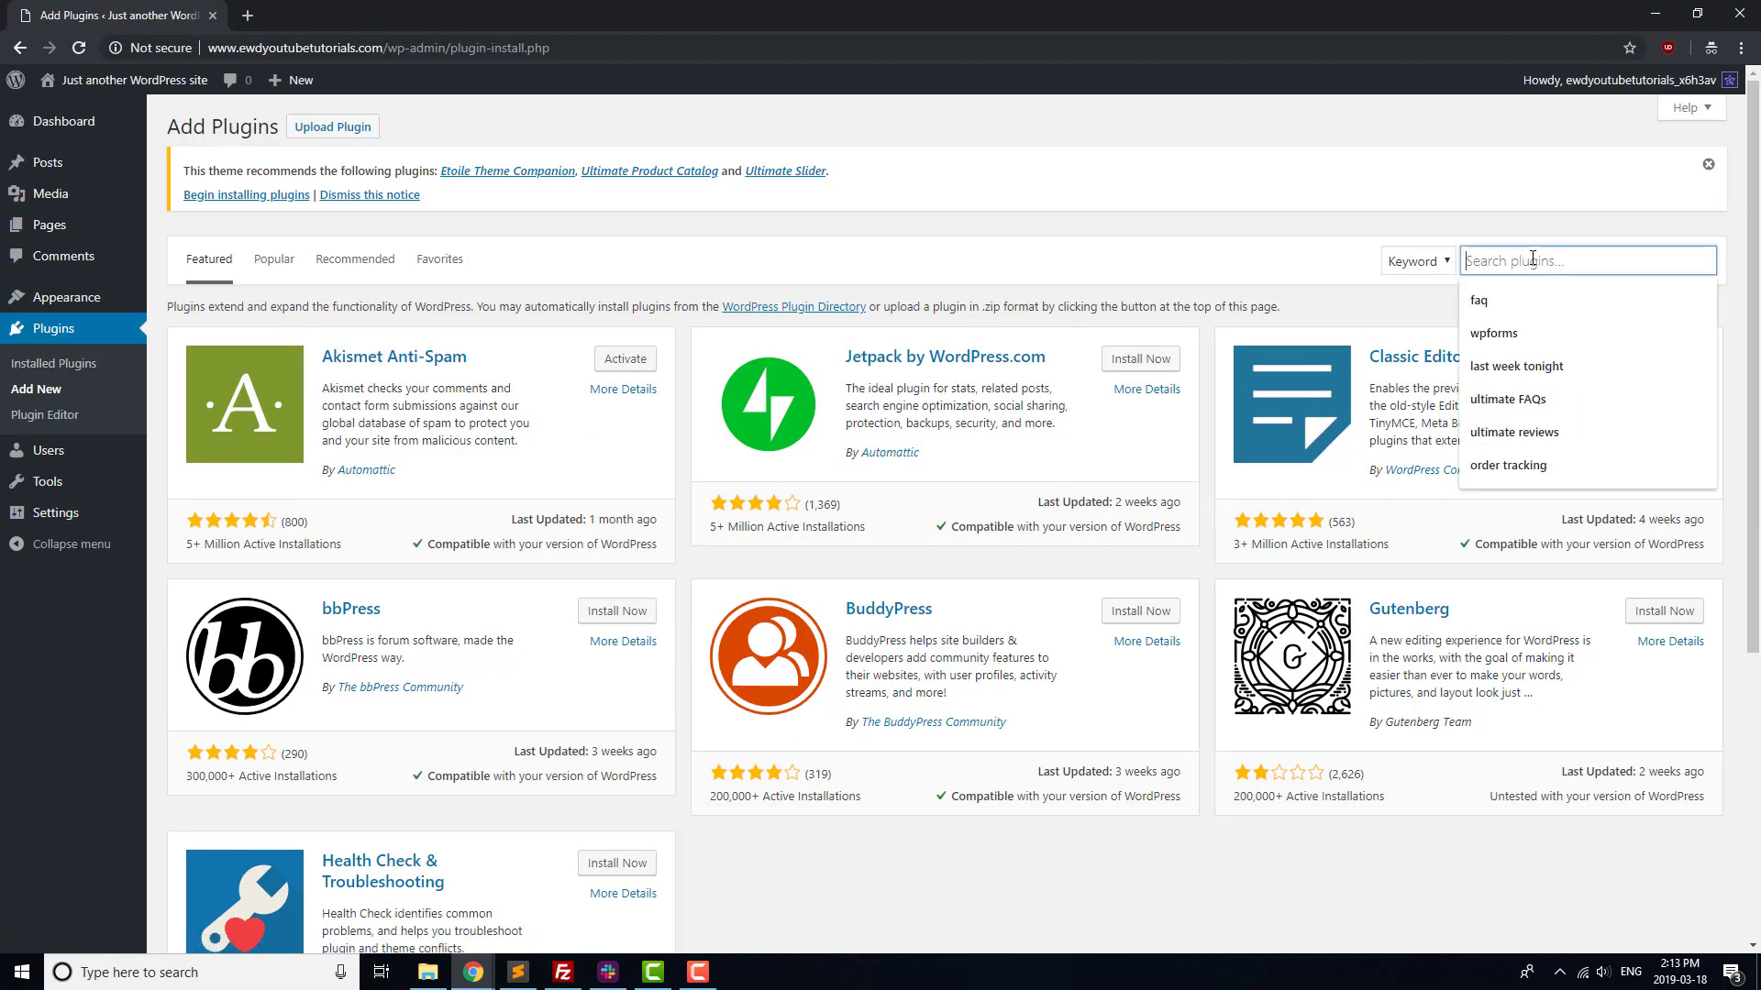
type("wpforms")
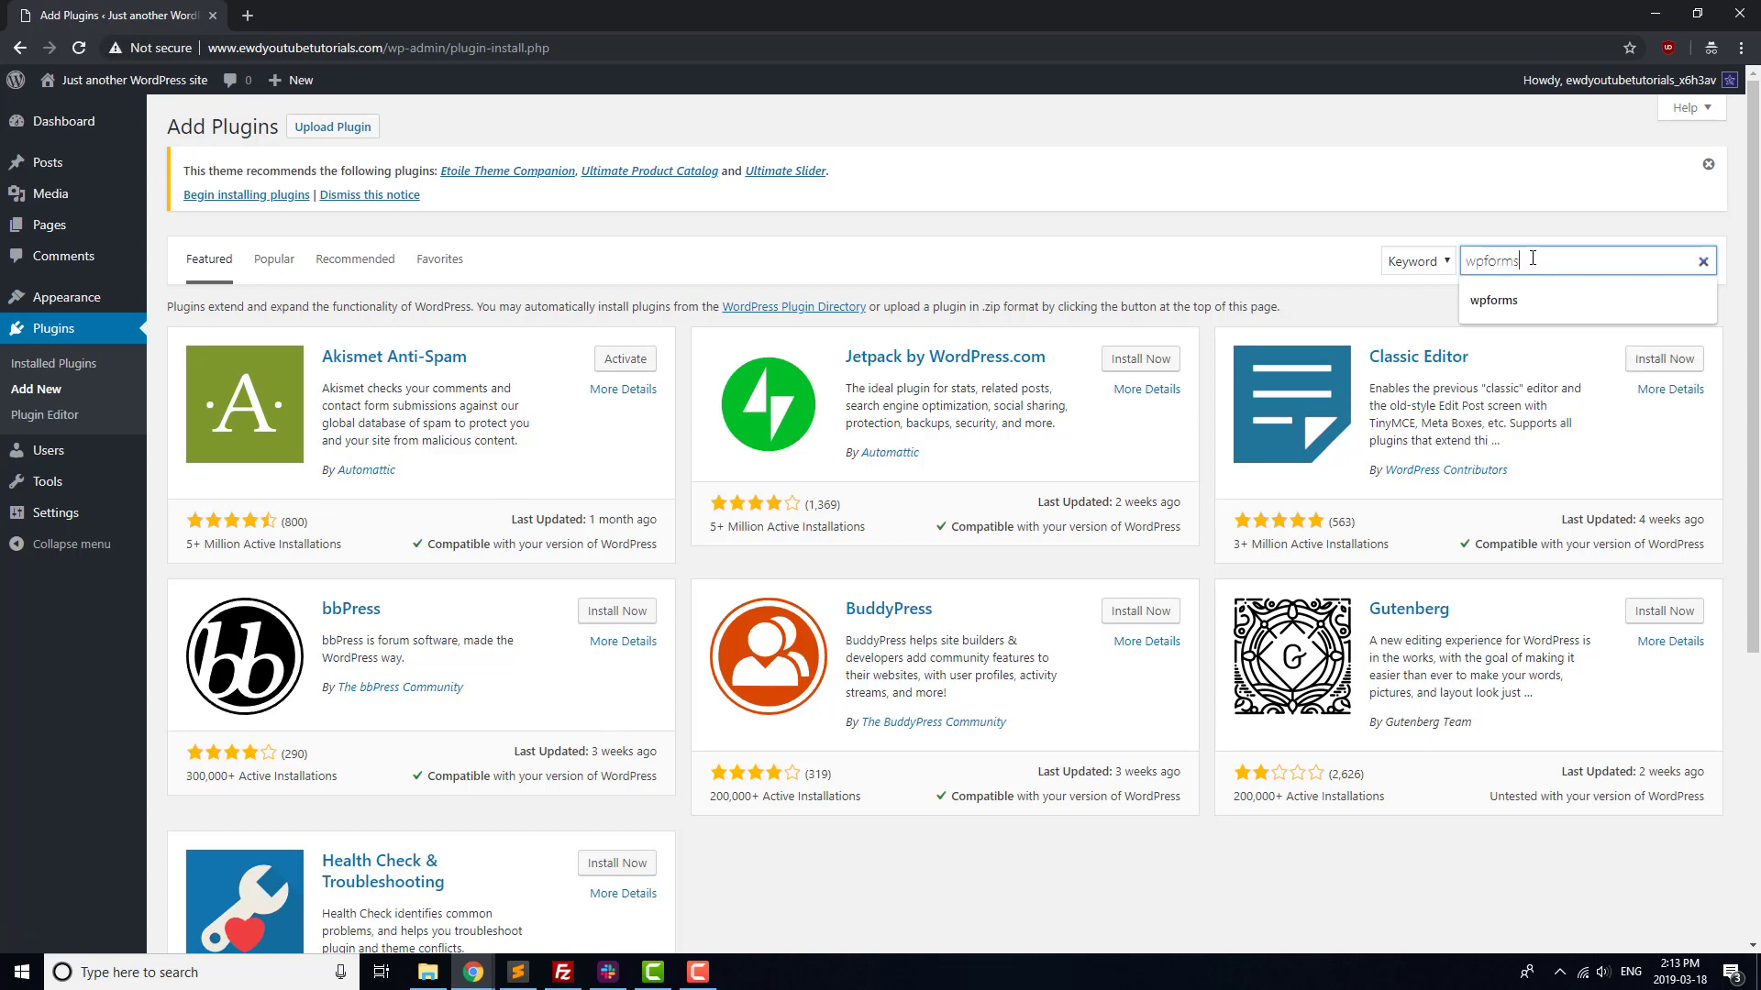
key("Return")
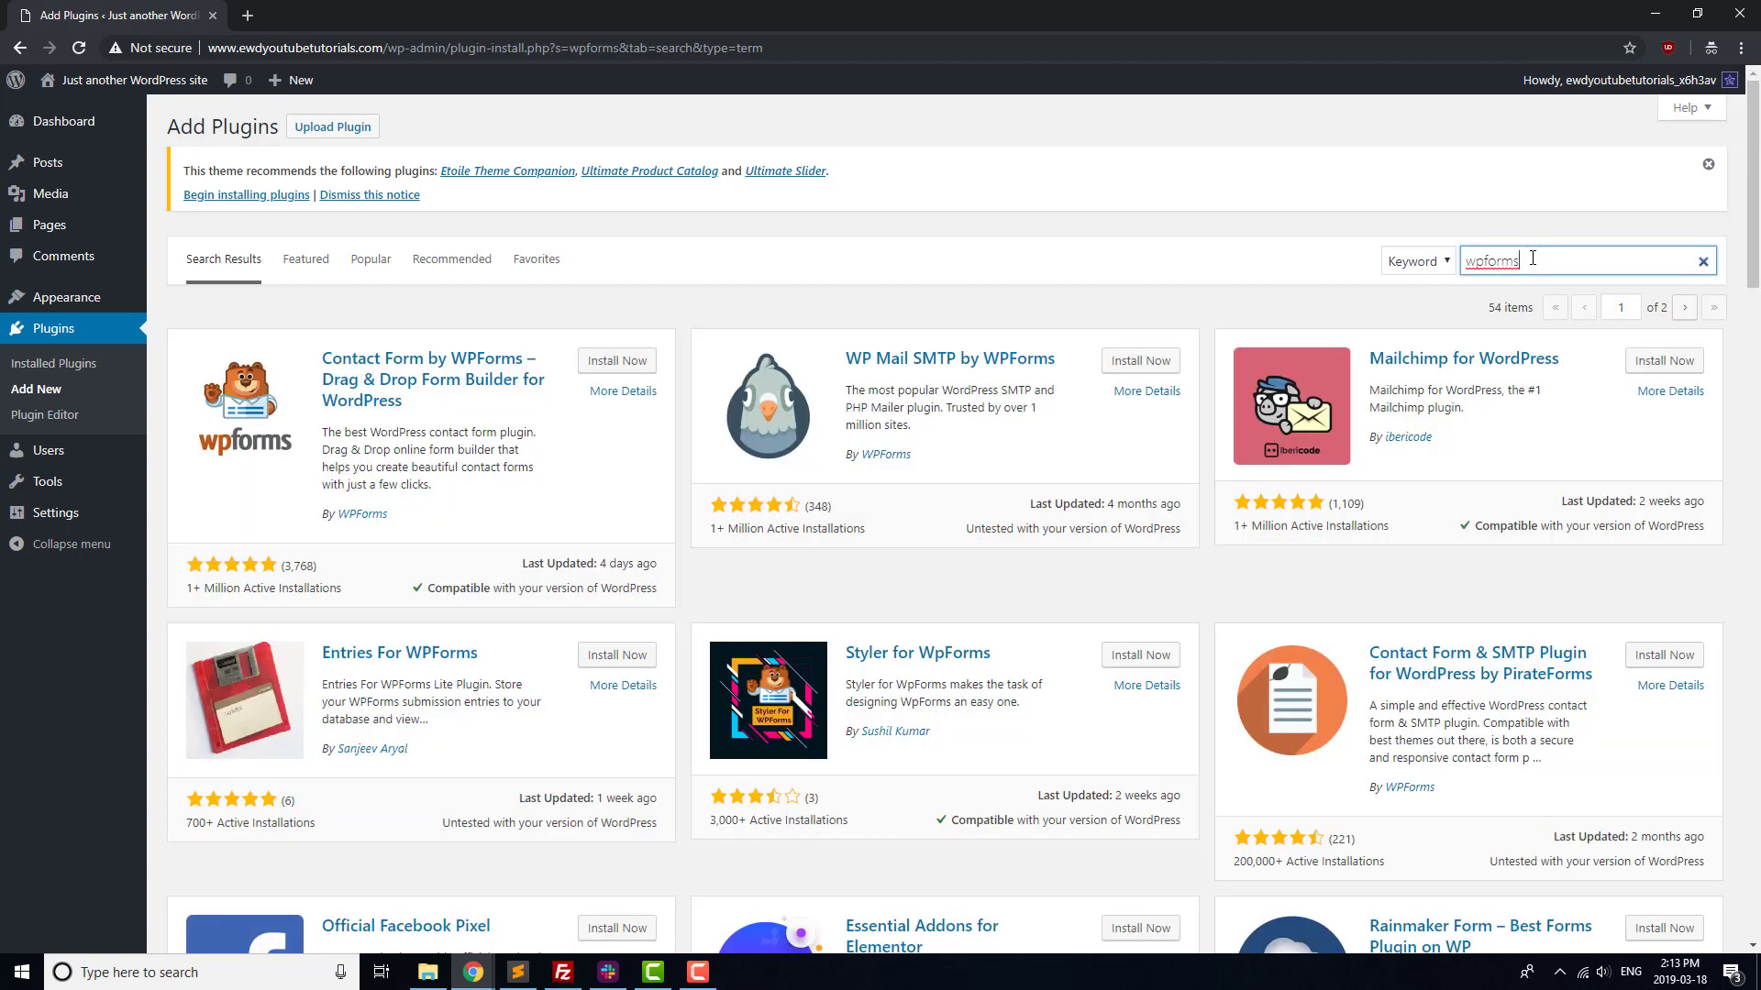
left_click(624, 359)
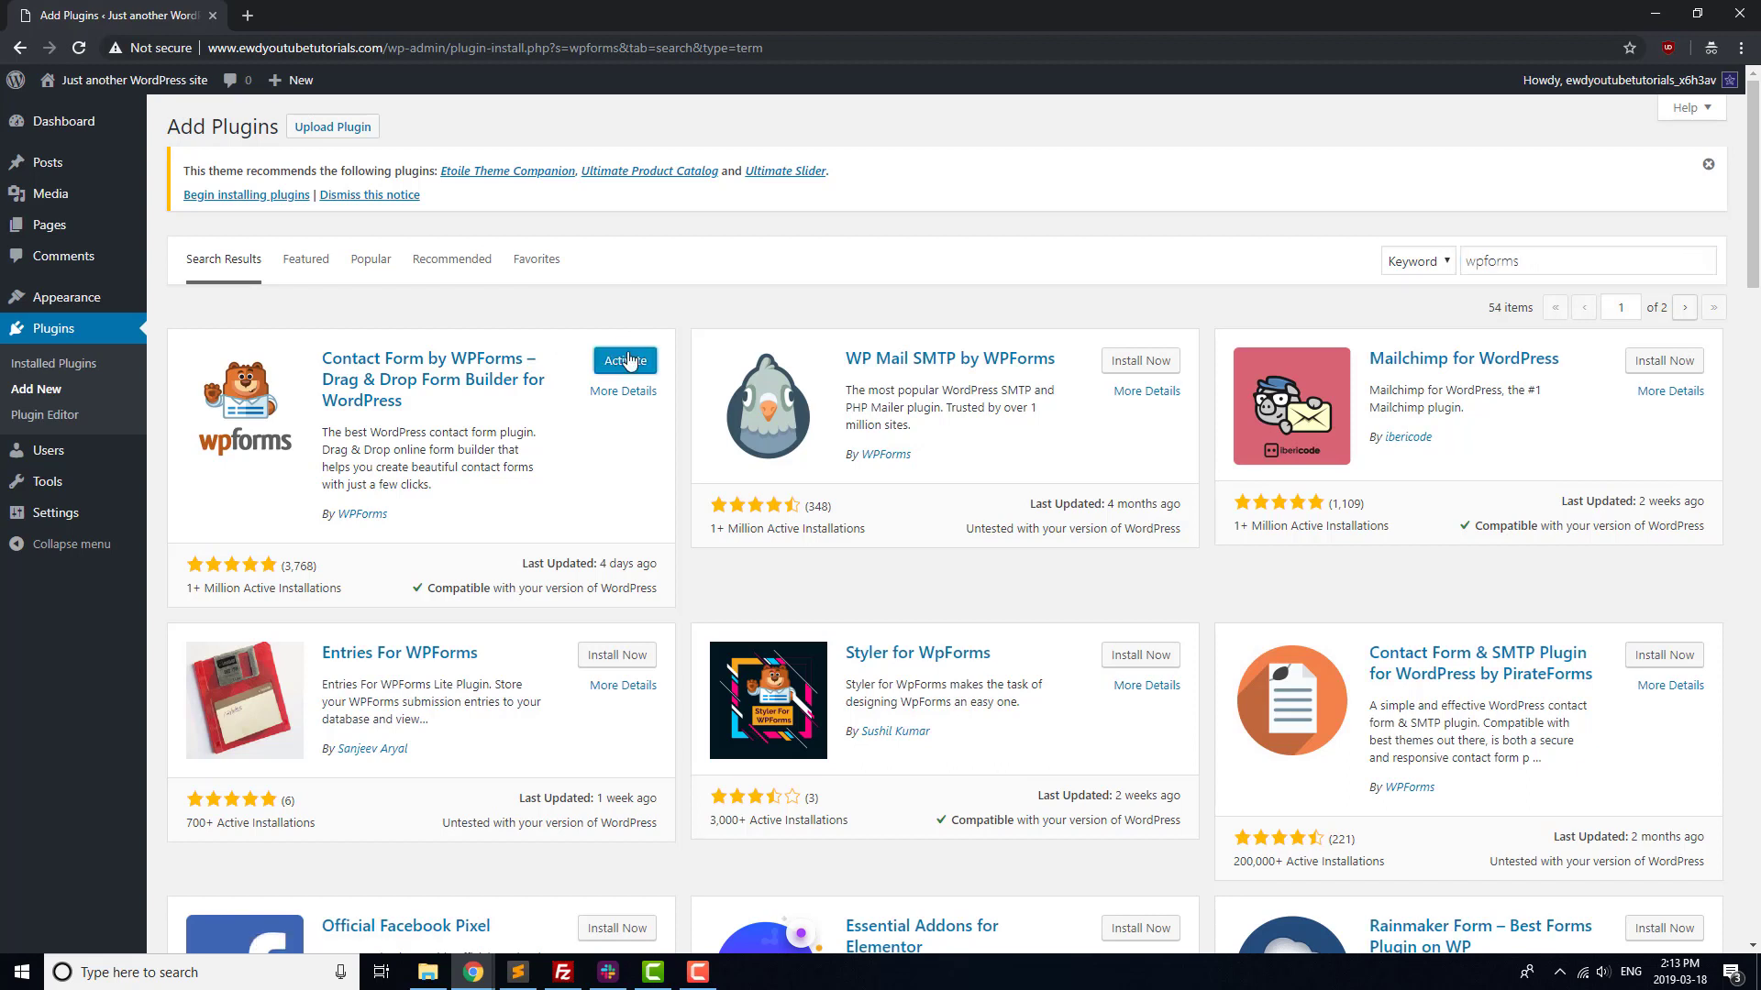
left_click(626, 361)
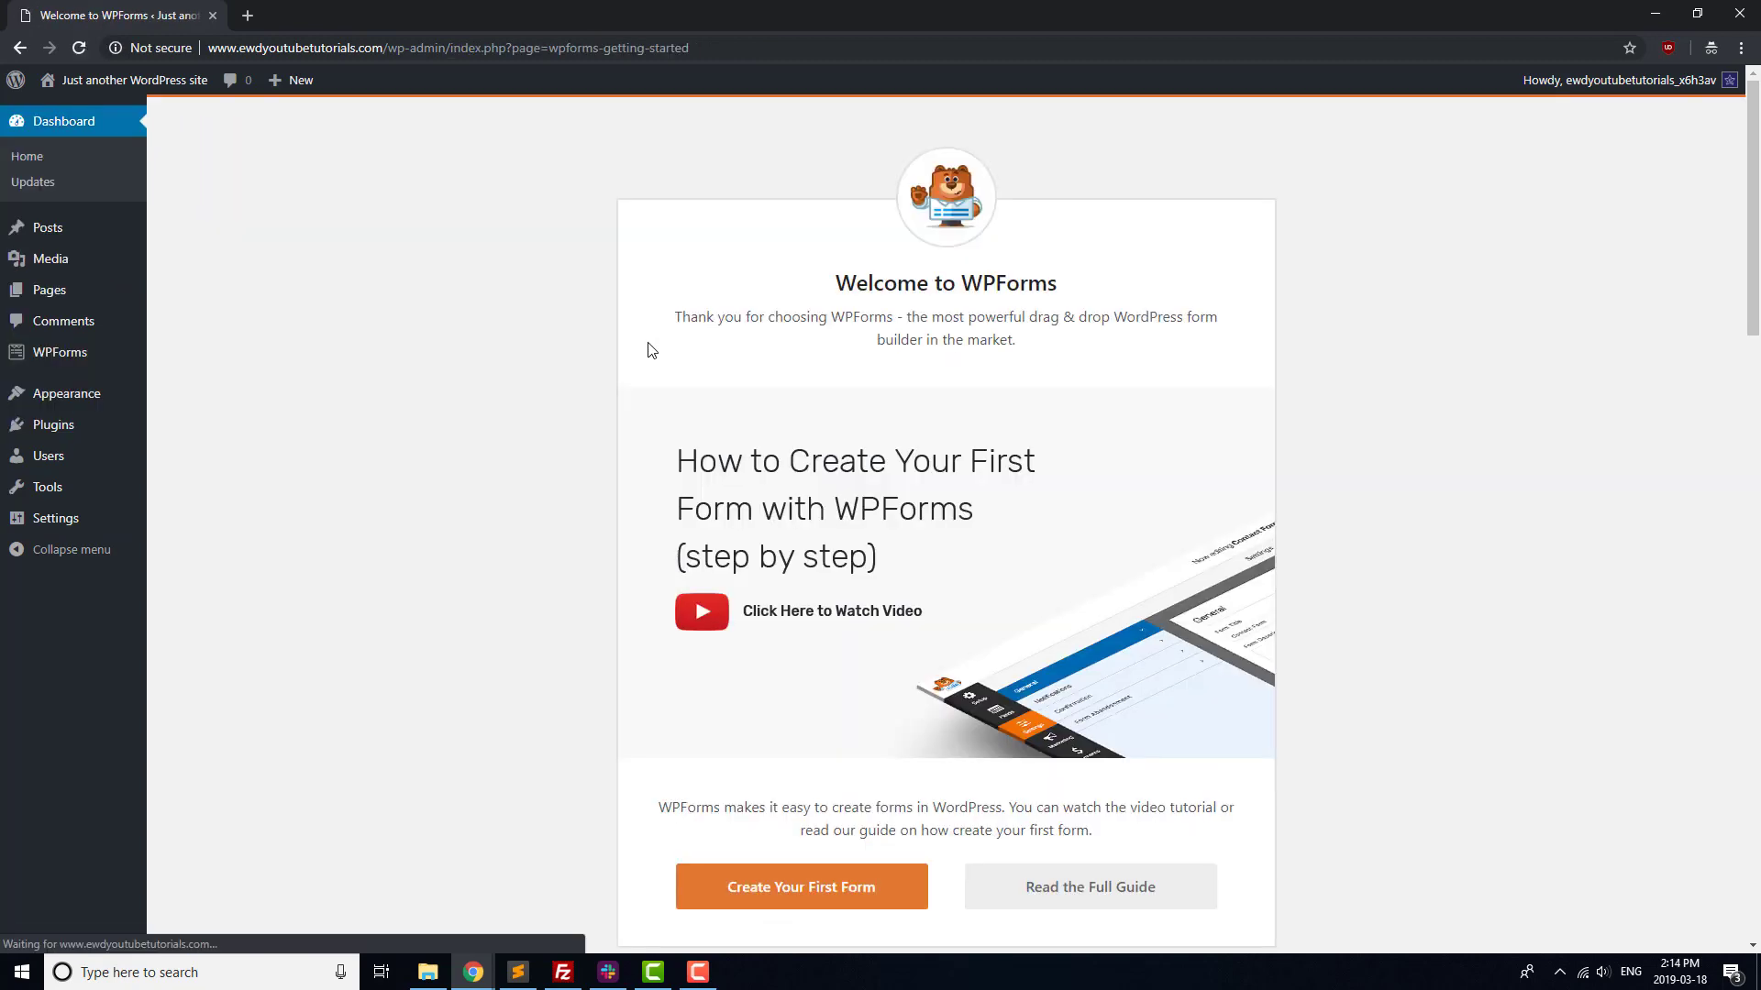
left_click(834, 897)
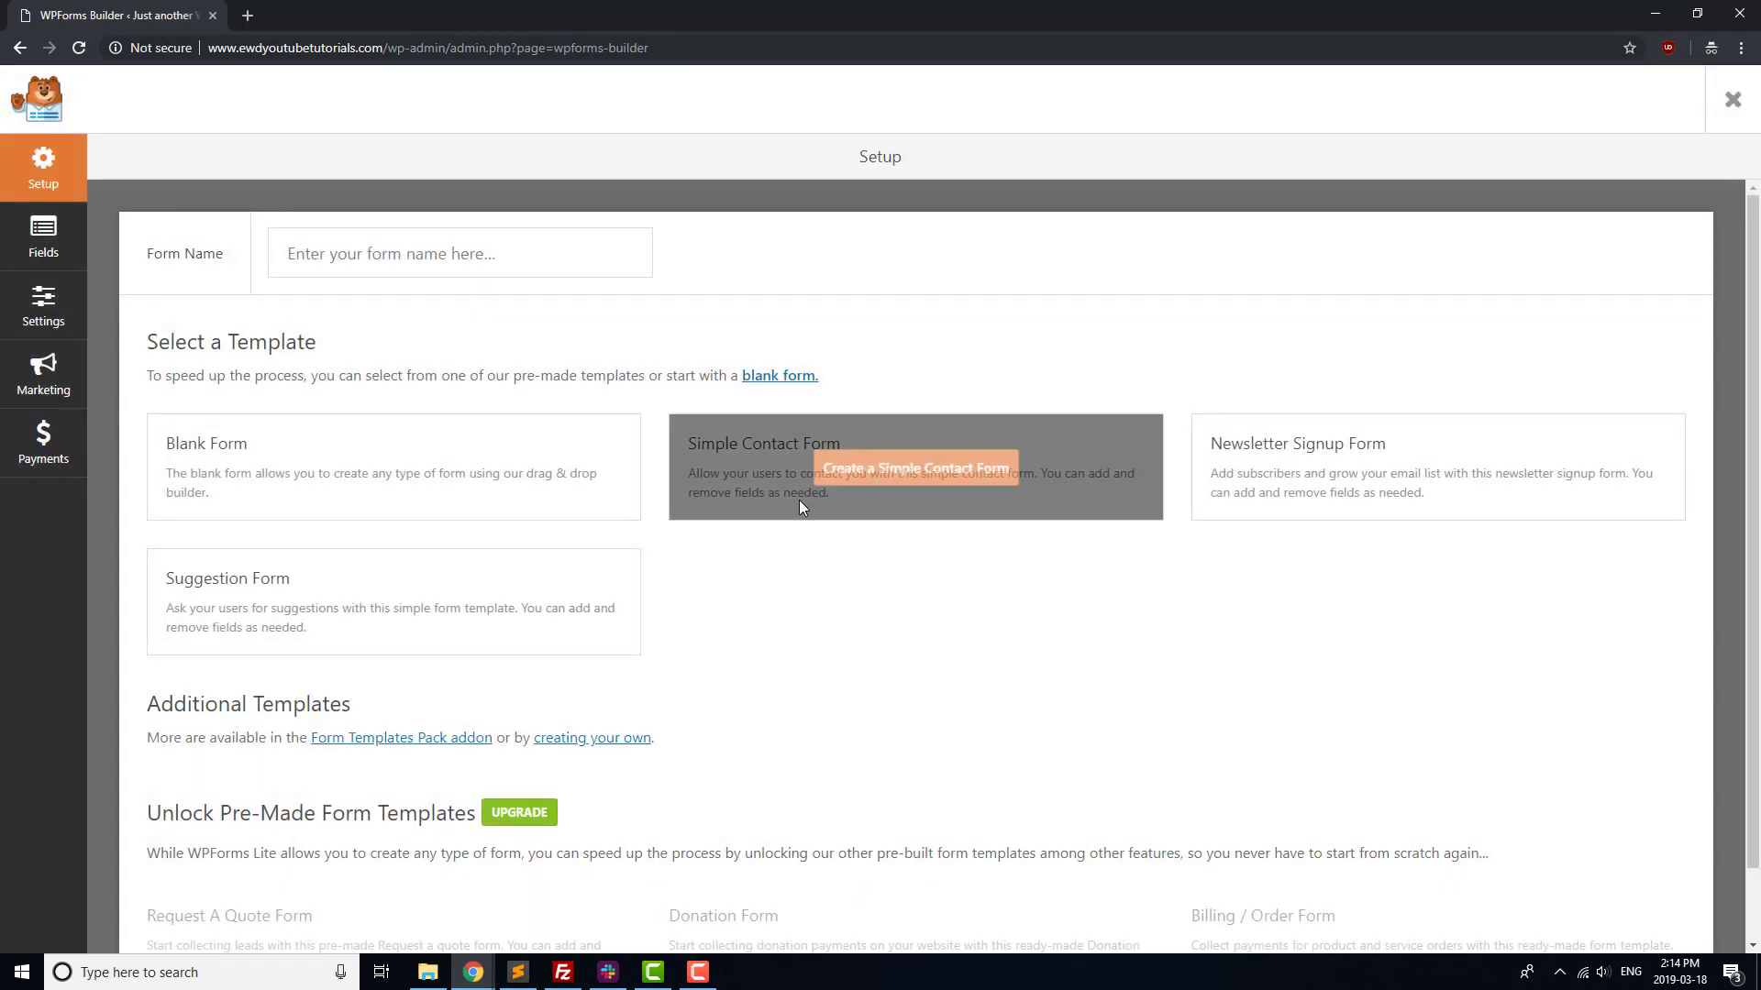
Create a form named 'Contact Form' from the Simple Contact Form template
left_click(481, 268)
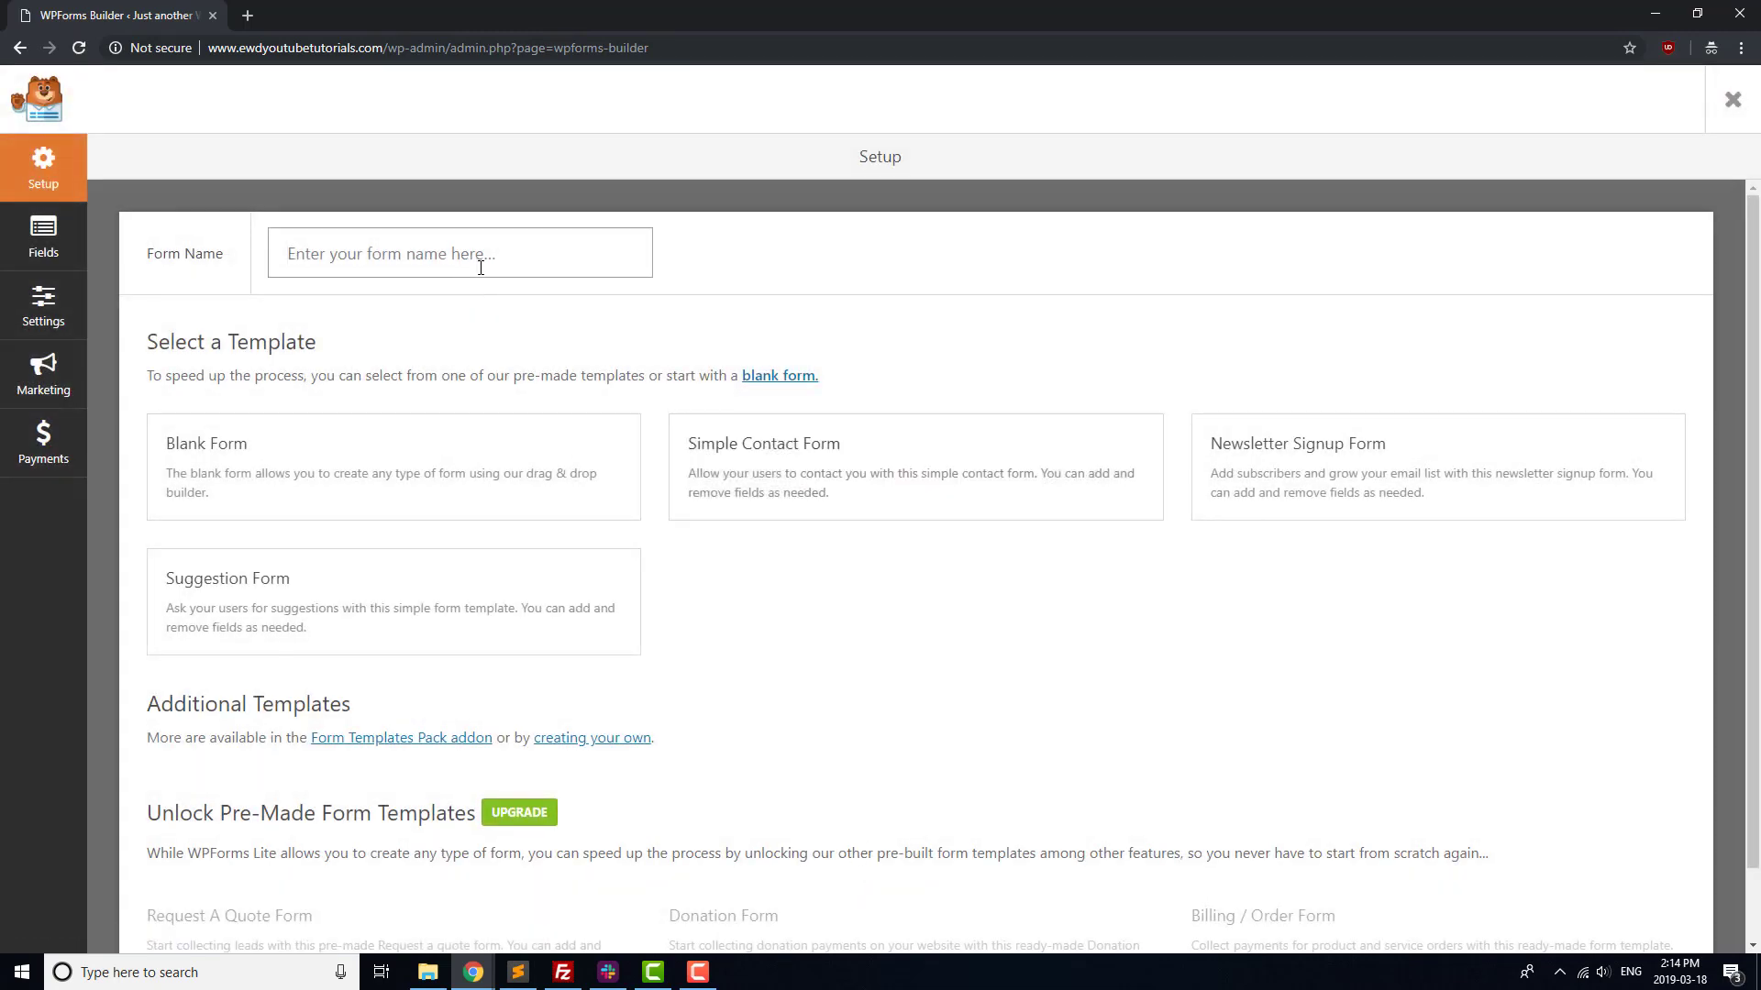
type("Contact Form")
left_click(772, 444)
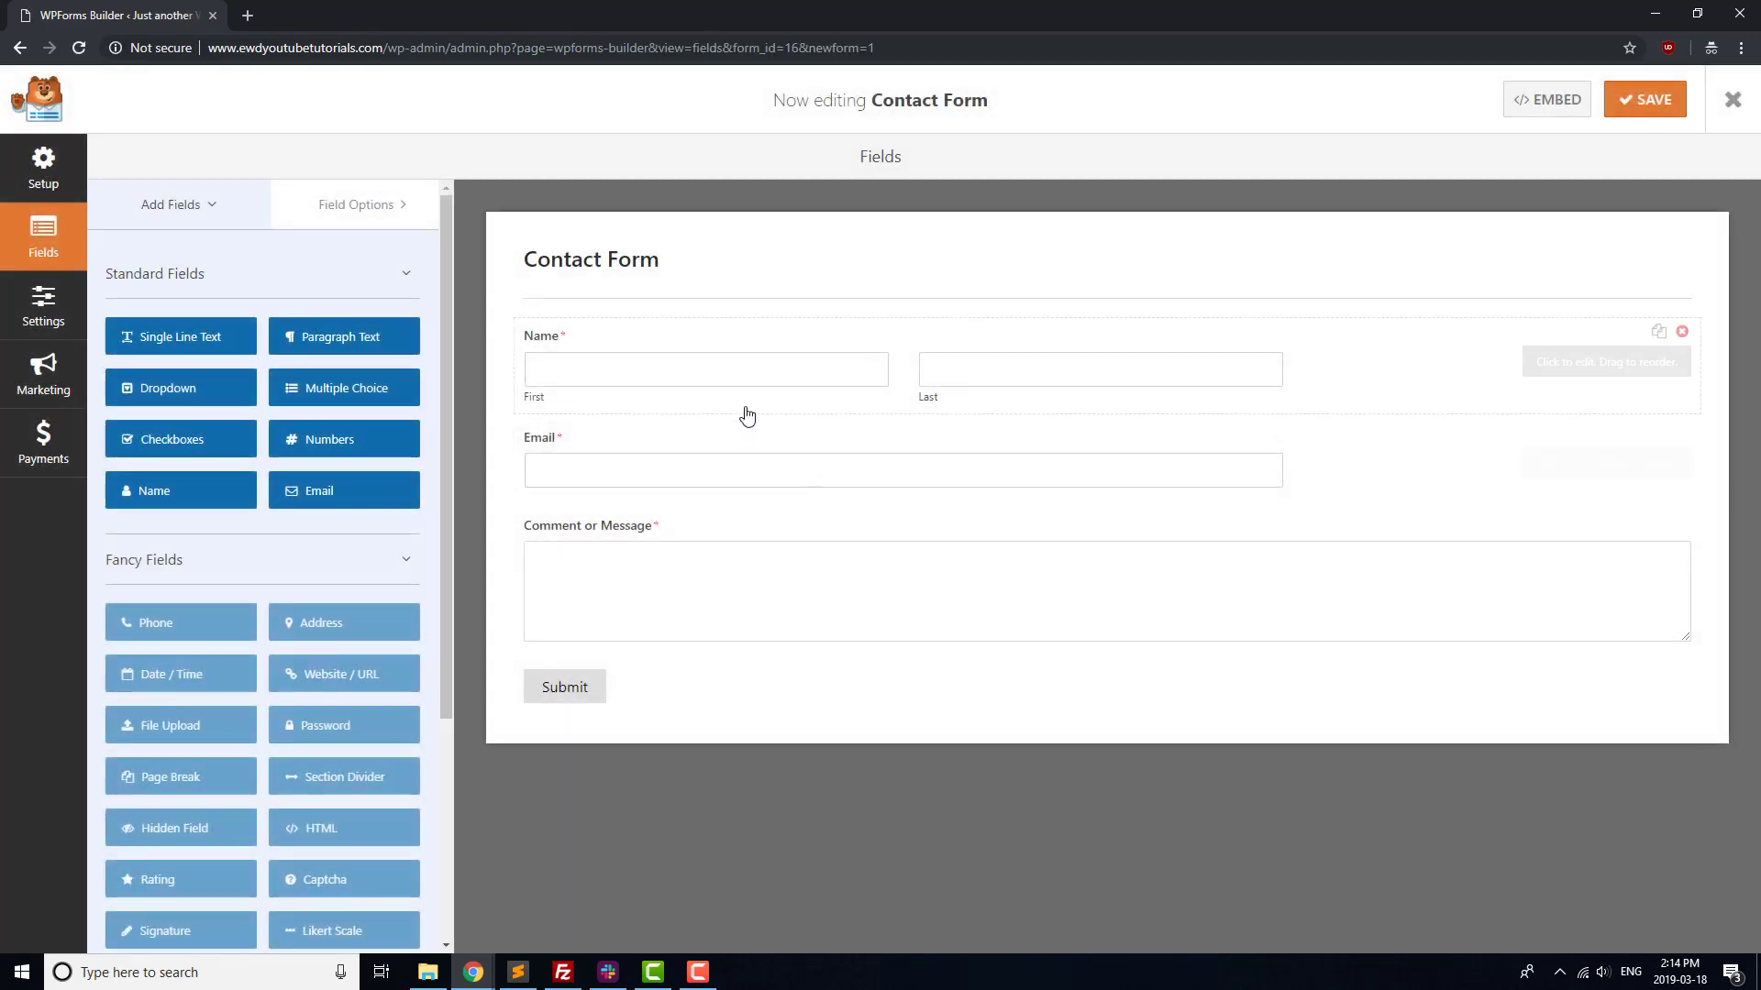
Add a Single Line Text field labelled Subject below the Email field
left_click_drag(211, 338, 613, 446)
left_click_drag(611, 528, 601, 511)
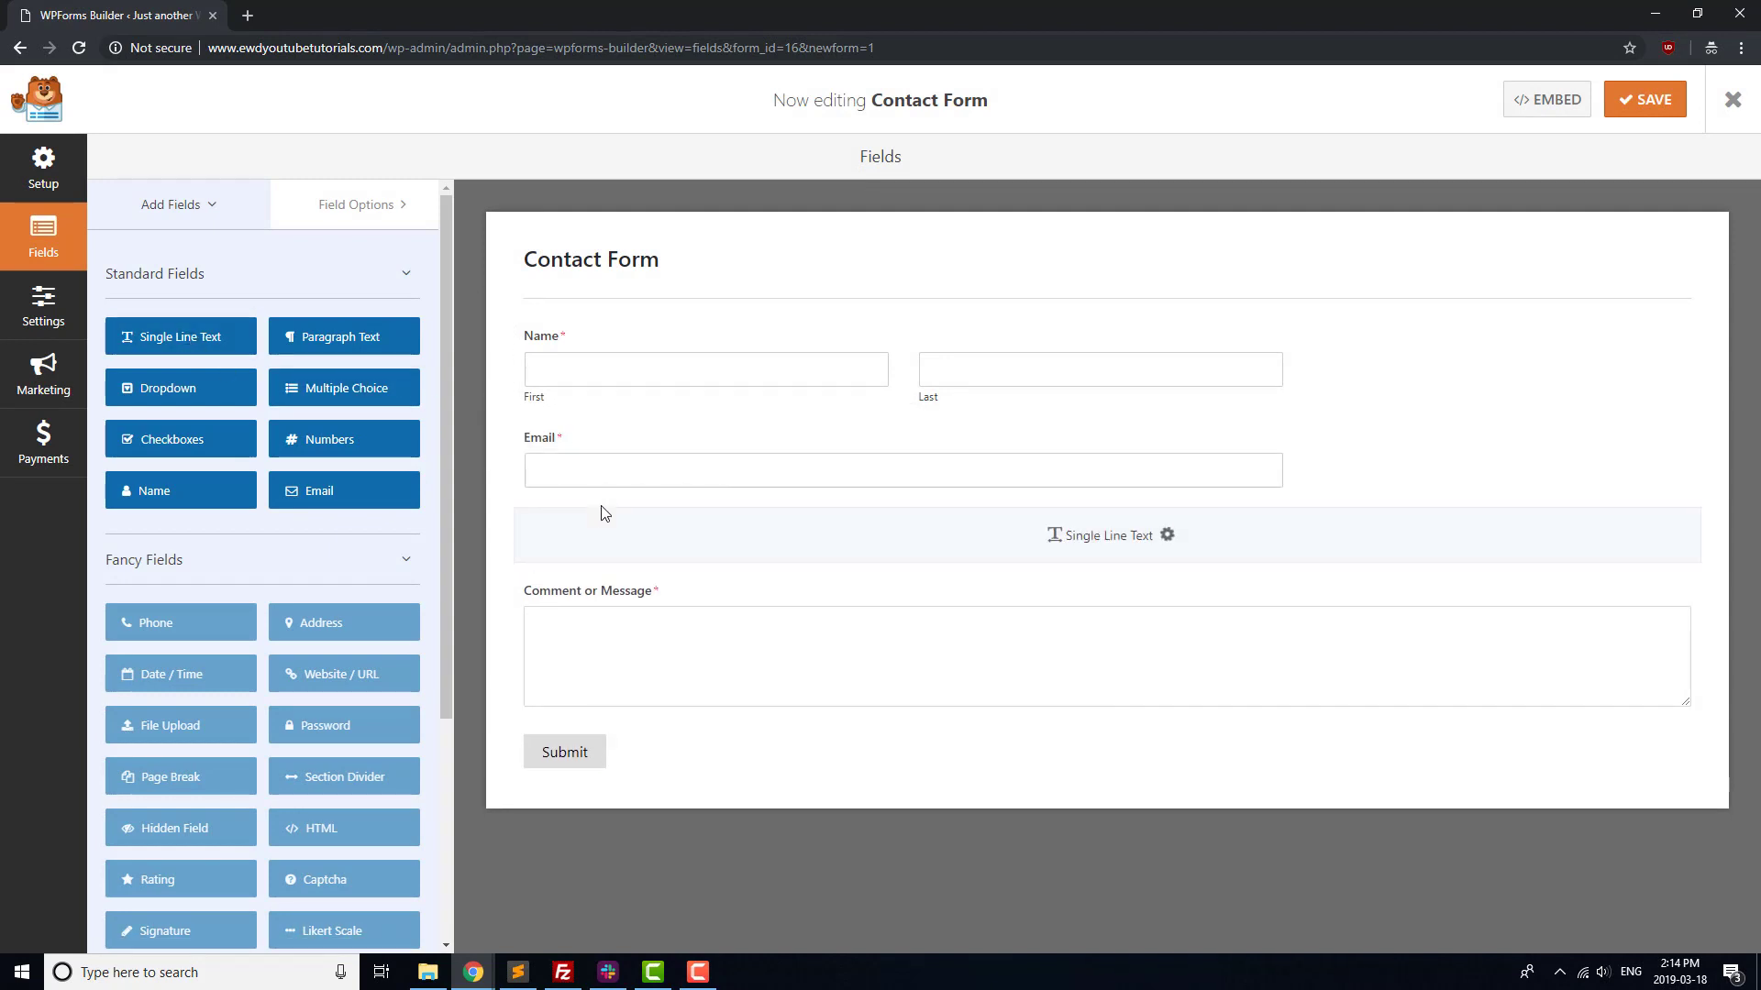
left_click(580, 534)
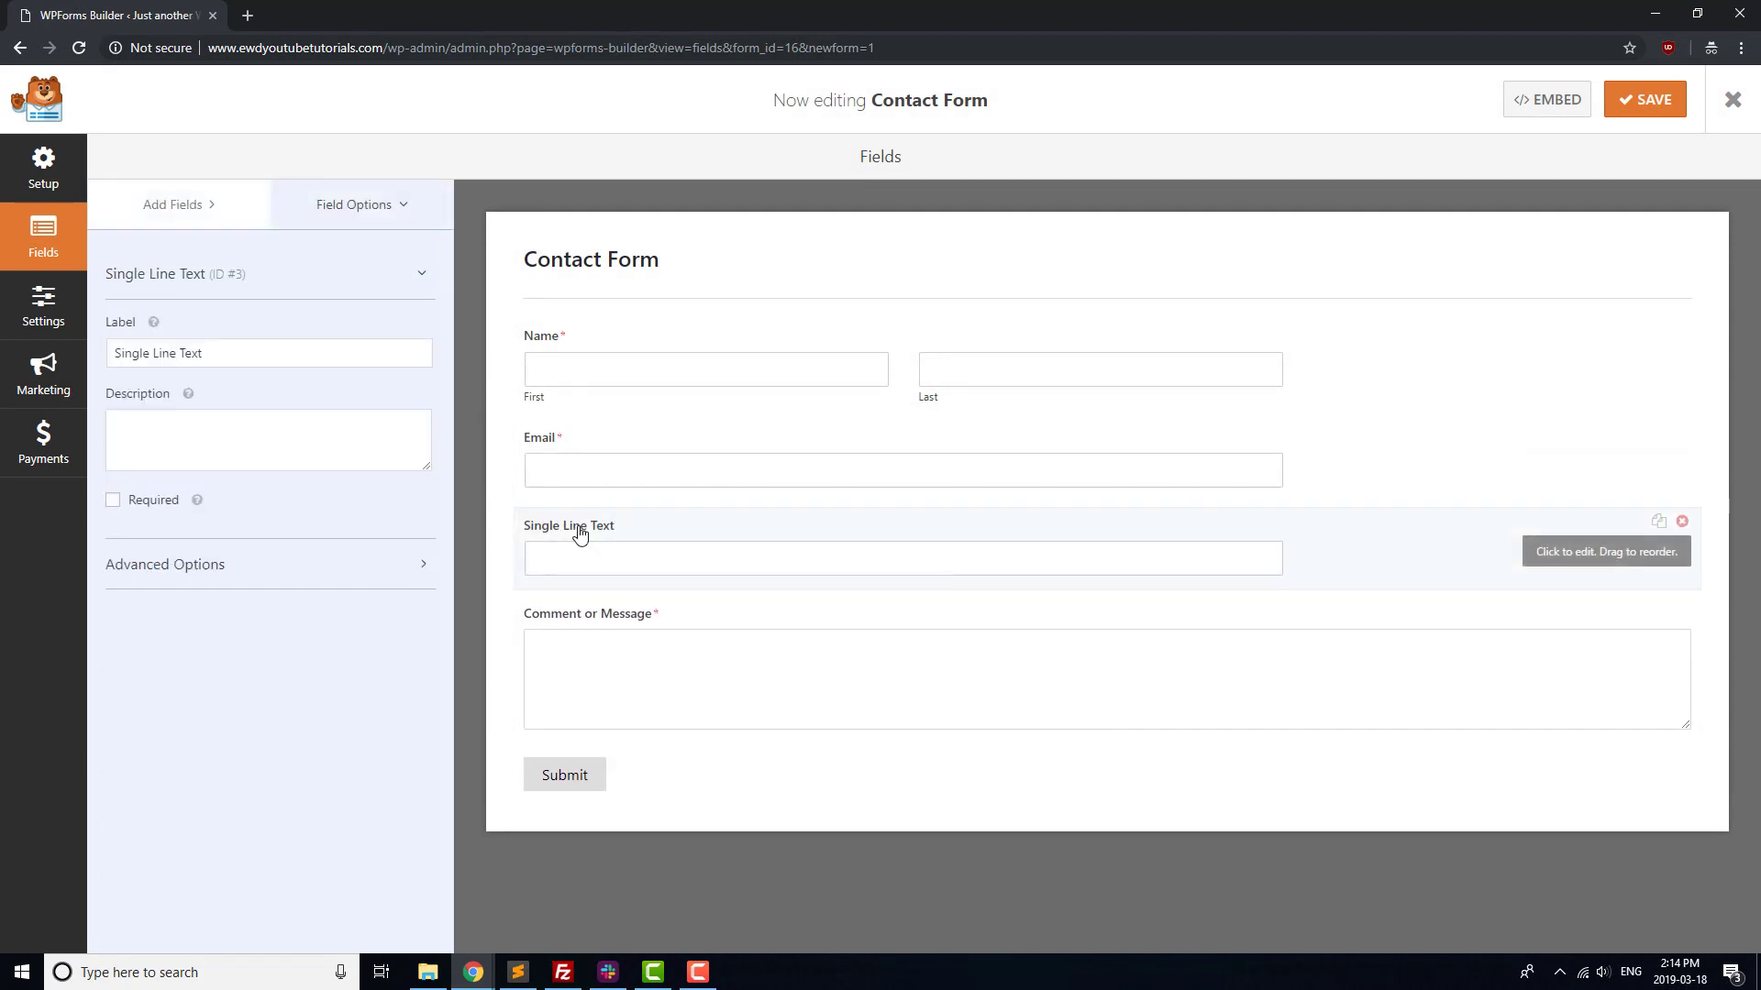
triple_click(208, 343)
type("Subject")
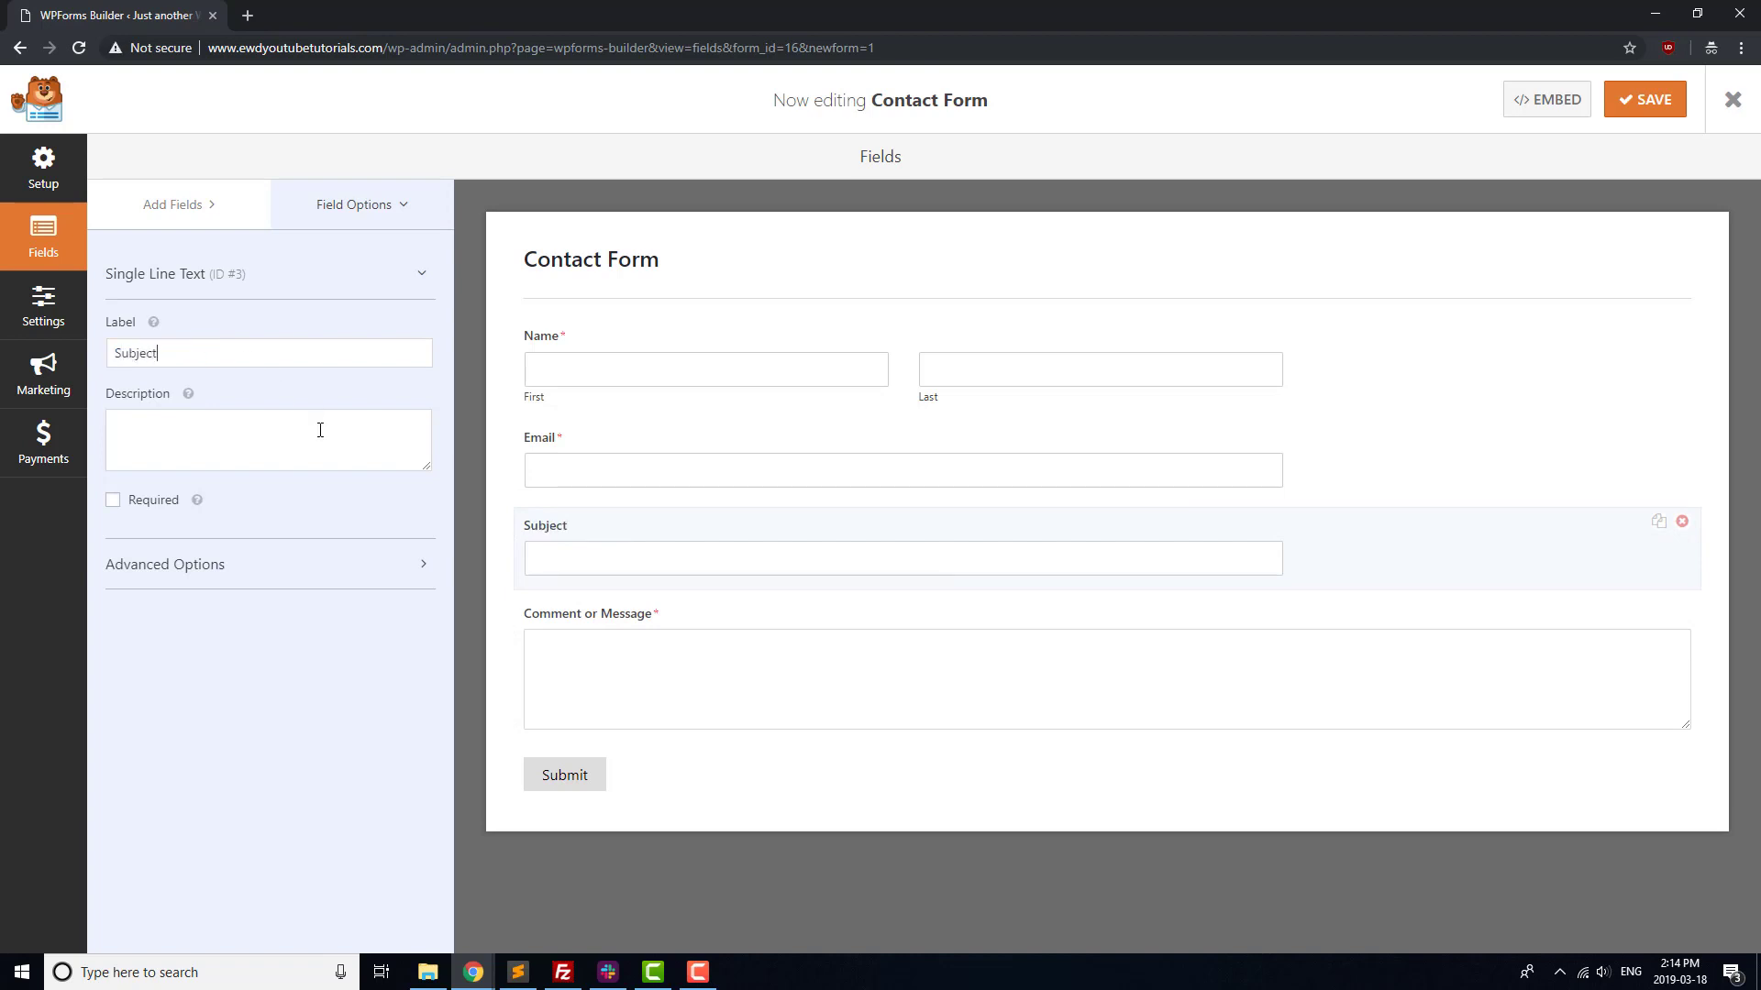
left_click(33, 317)
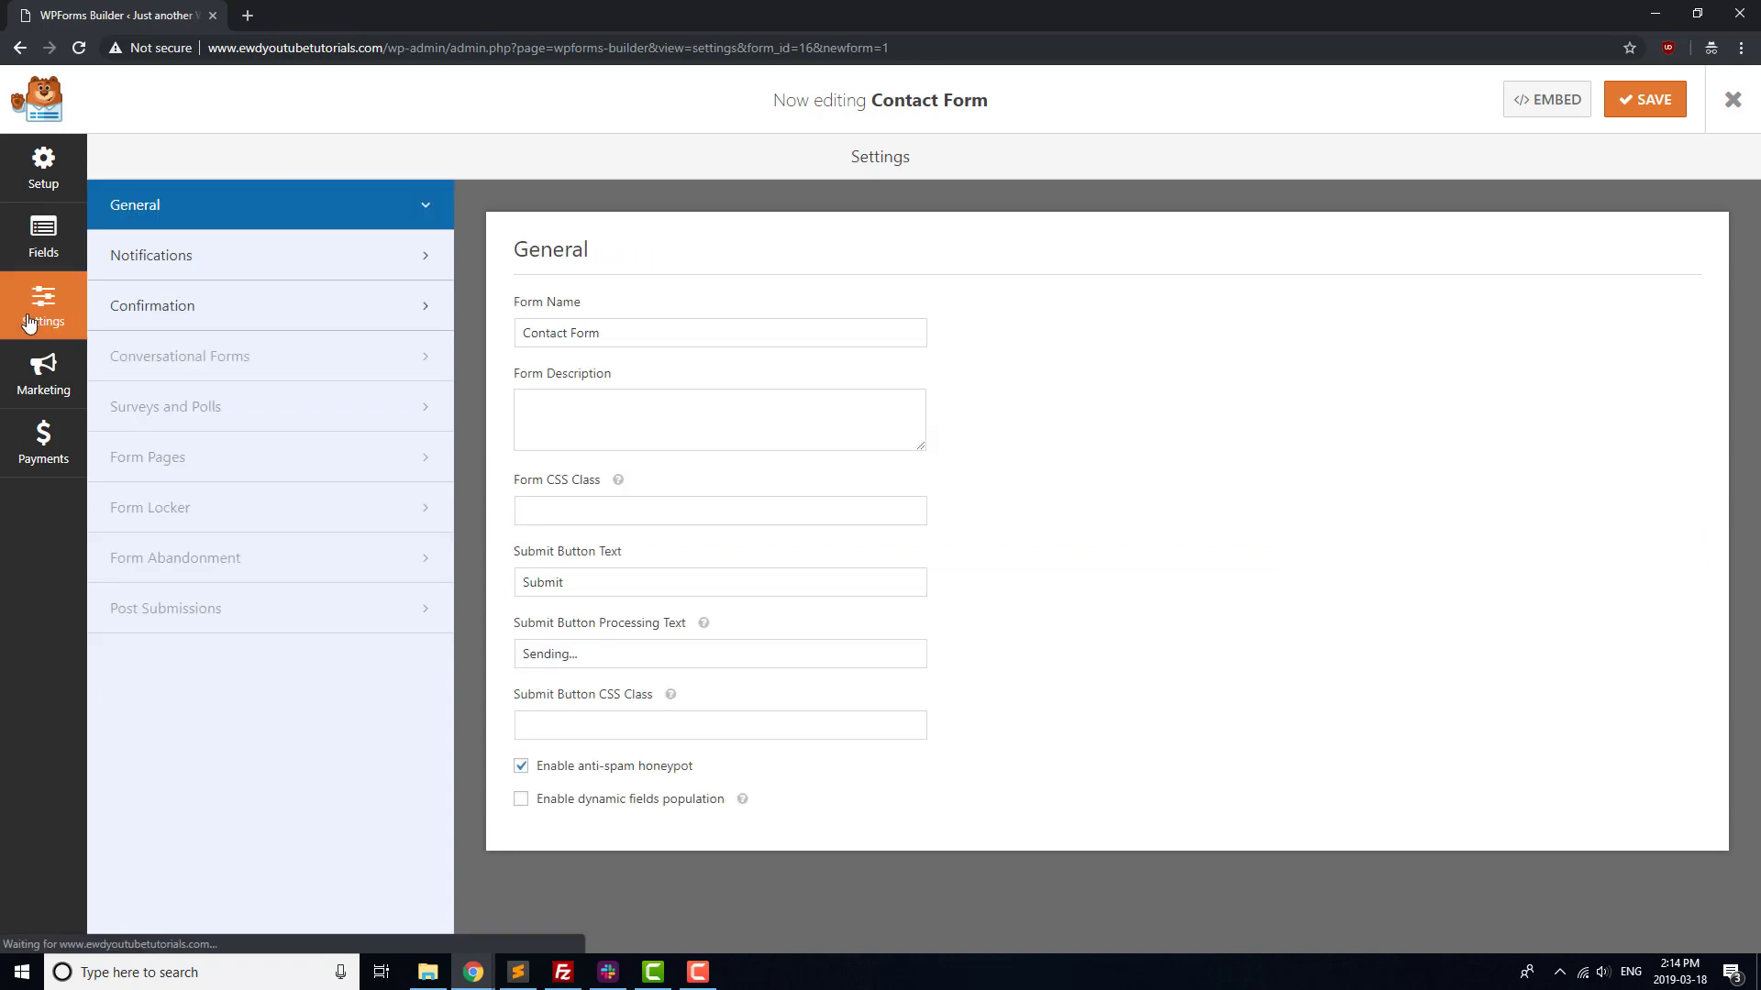
Send notifications to the company's contact e-mail address instead of {admin_email}
left_click(206, 270)
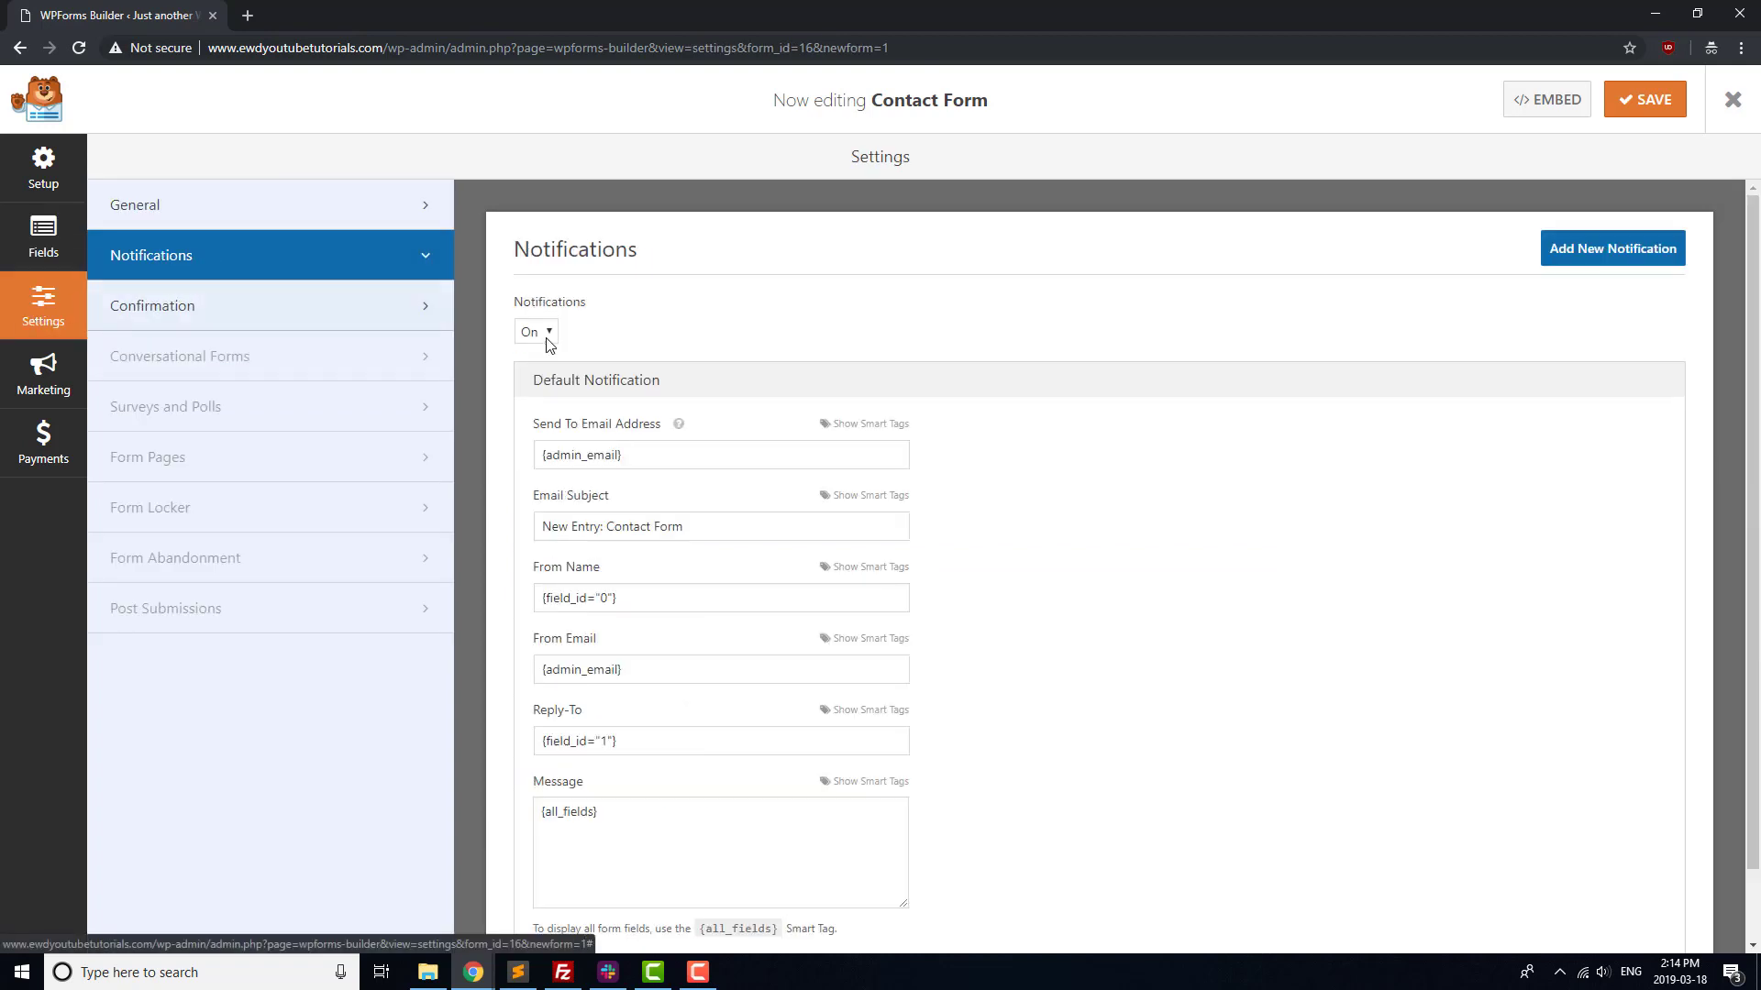
triple_click(651, 461)
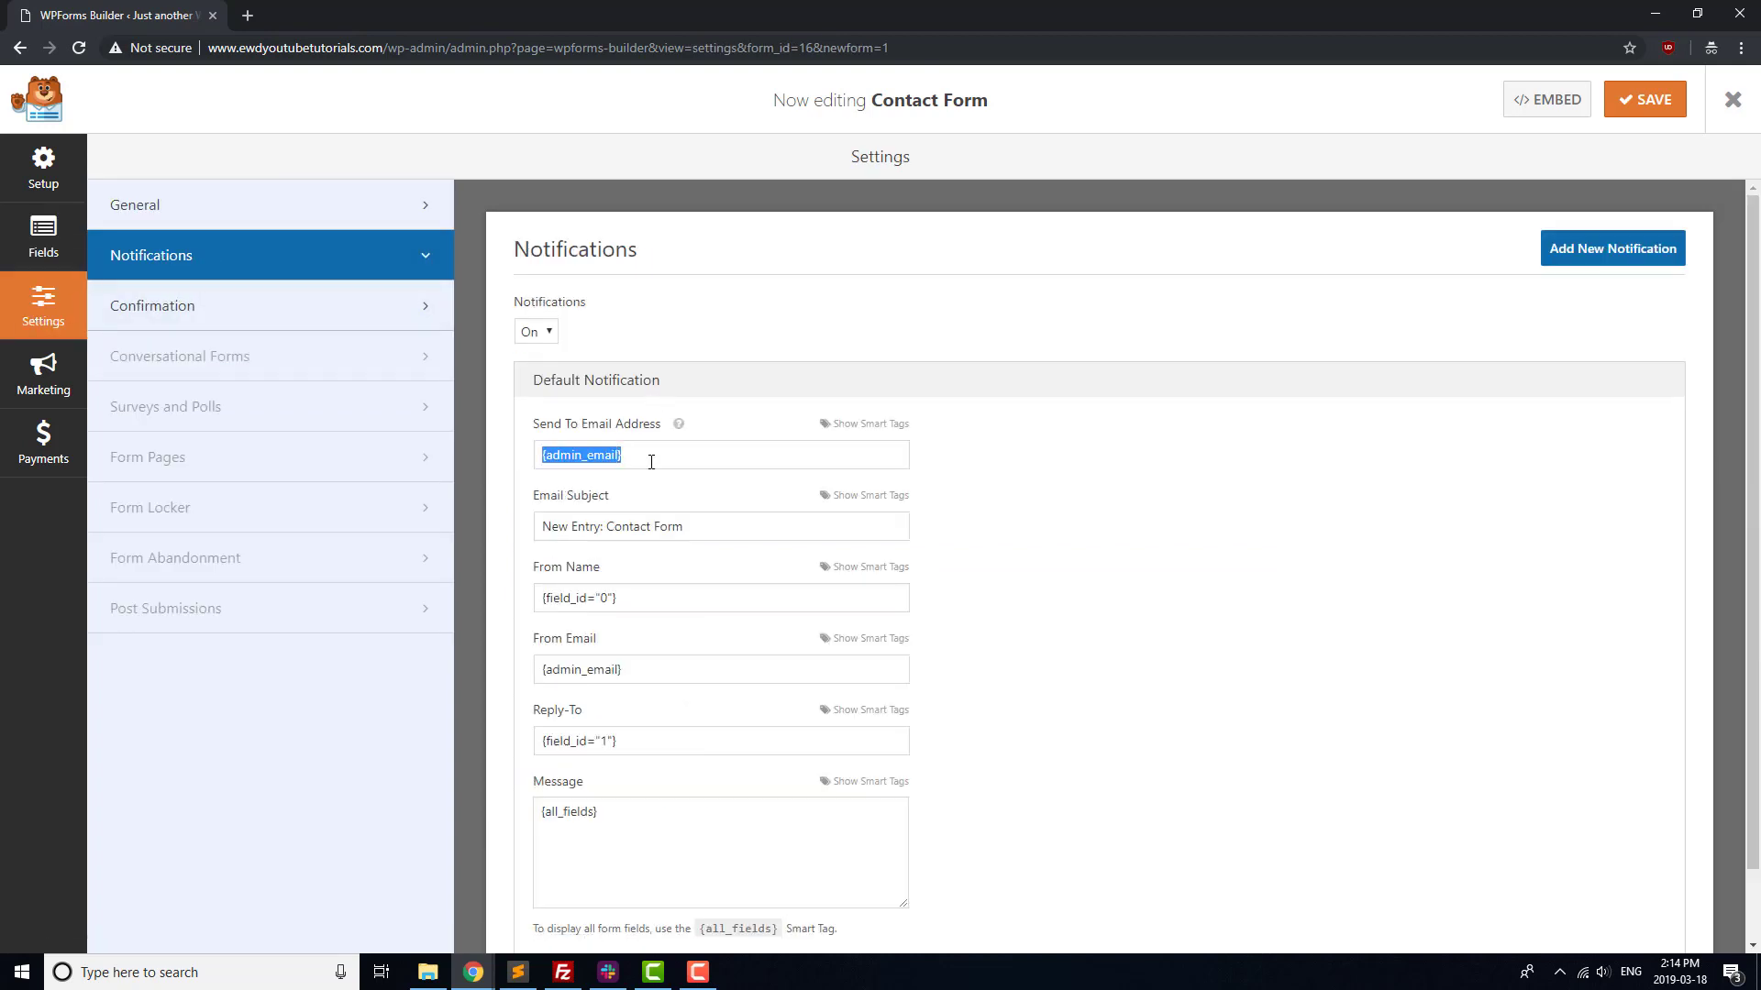
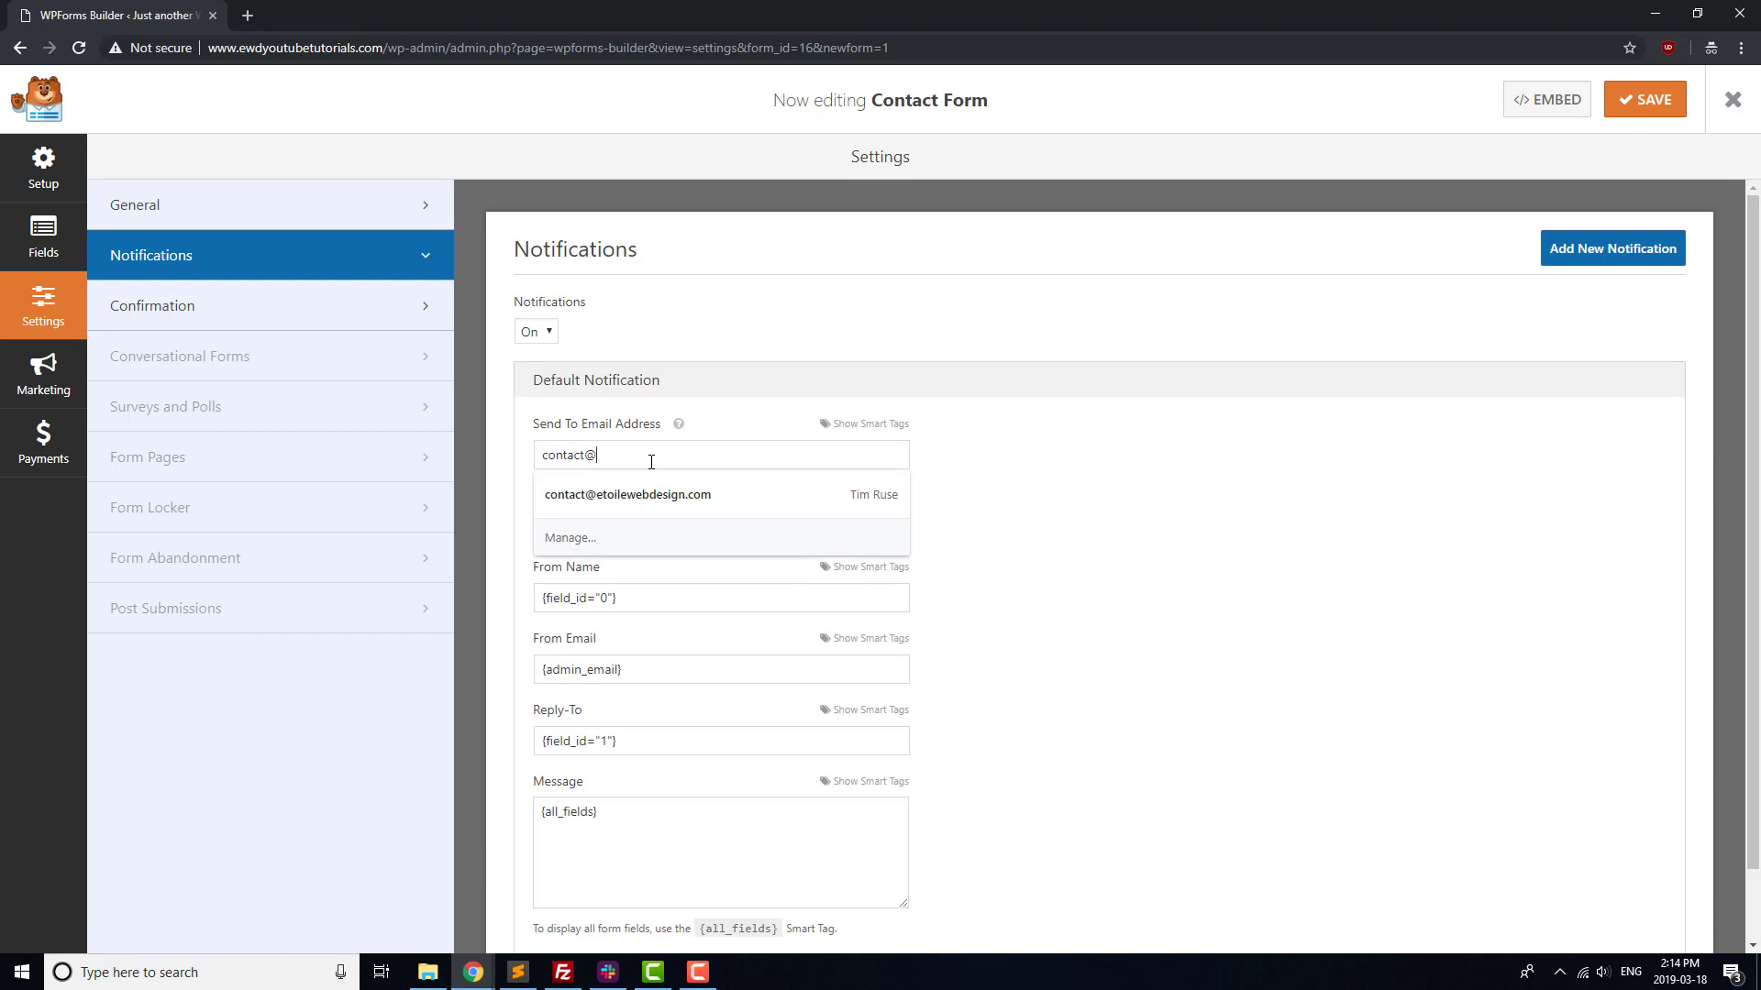
left_click(1077, 465)
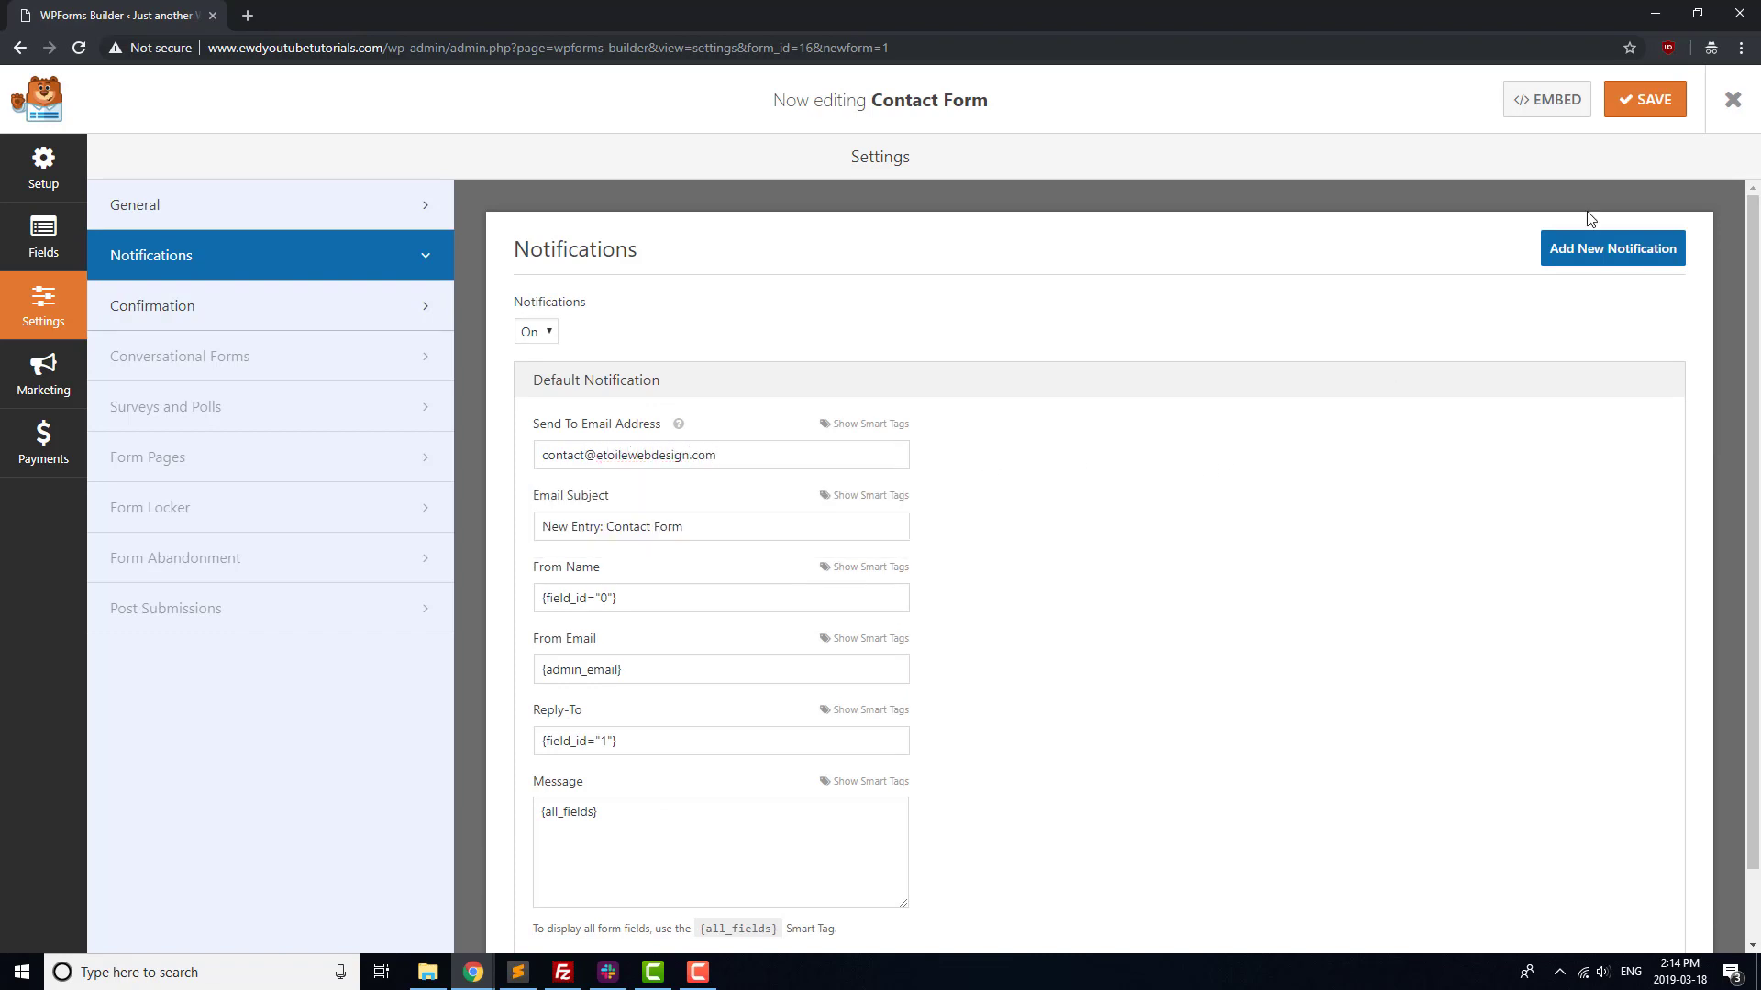
Save the form and select its embed shortcode [wpforms id="16" title="false" description="false"]
left_click(1656, 110)
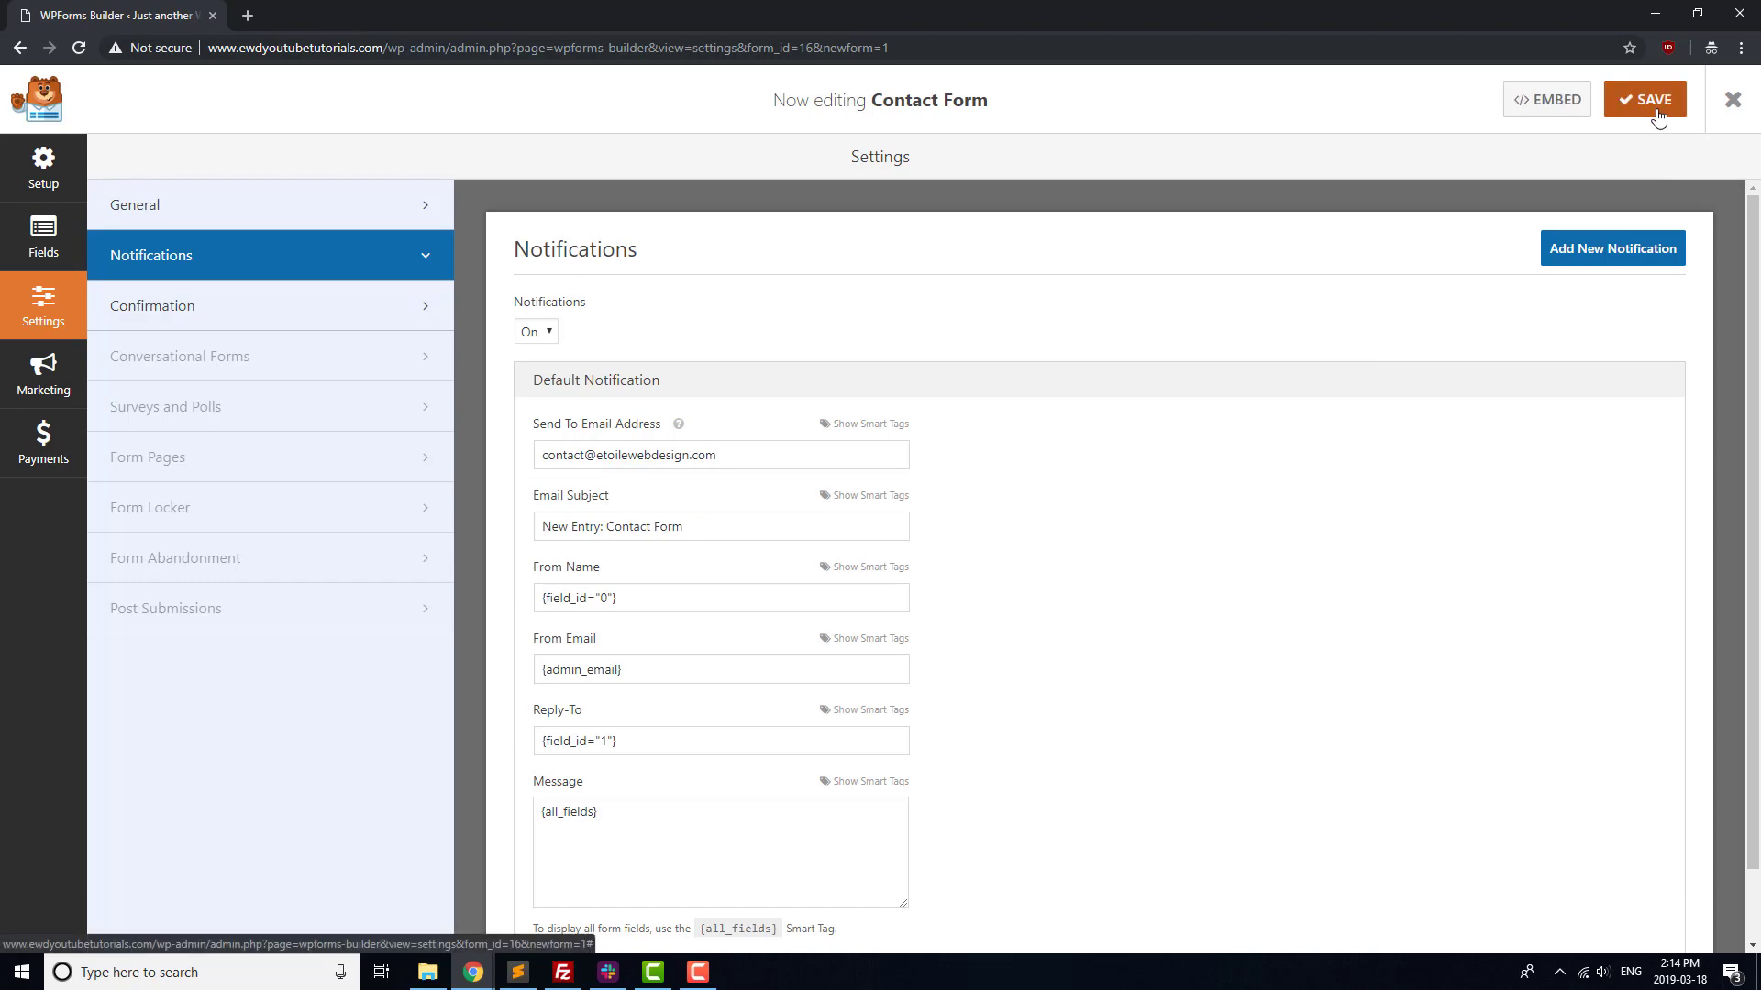
left_click(1559, 108)
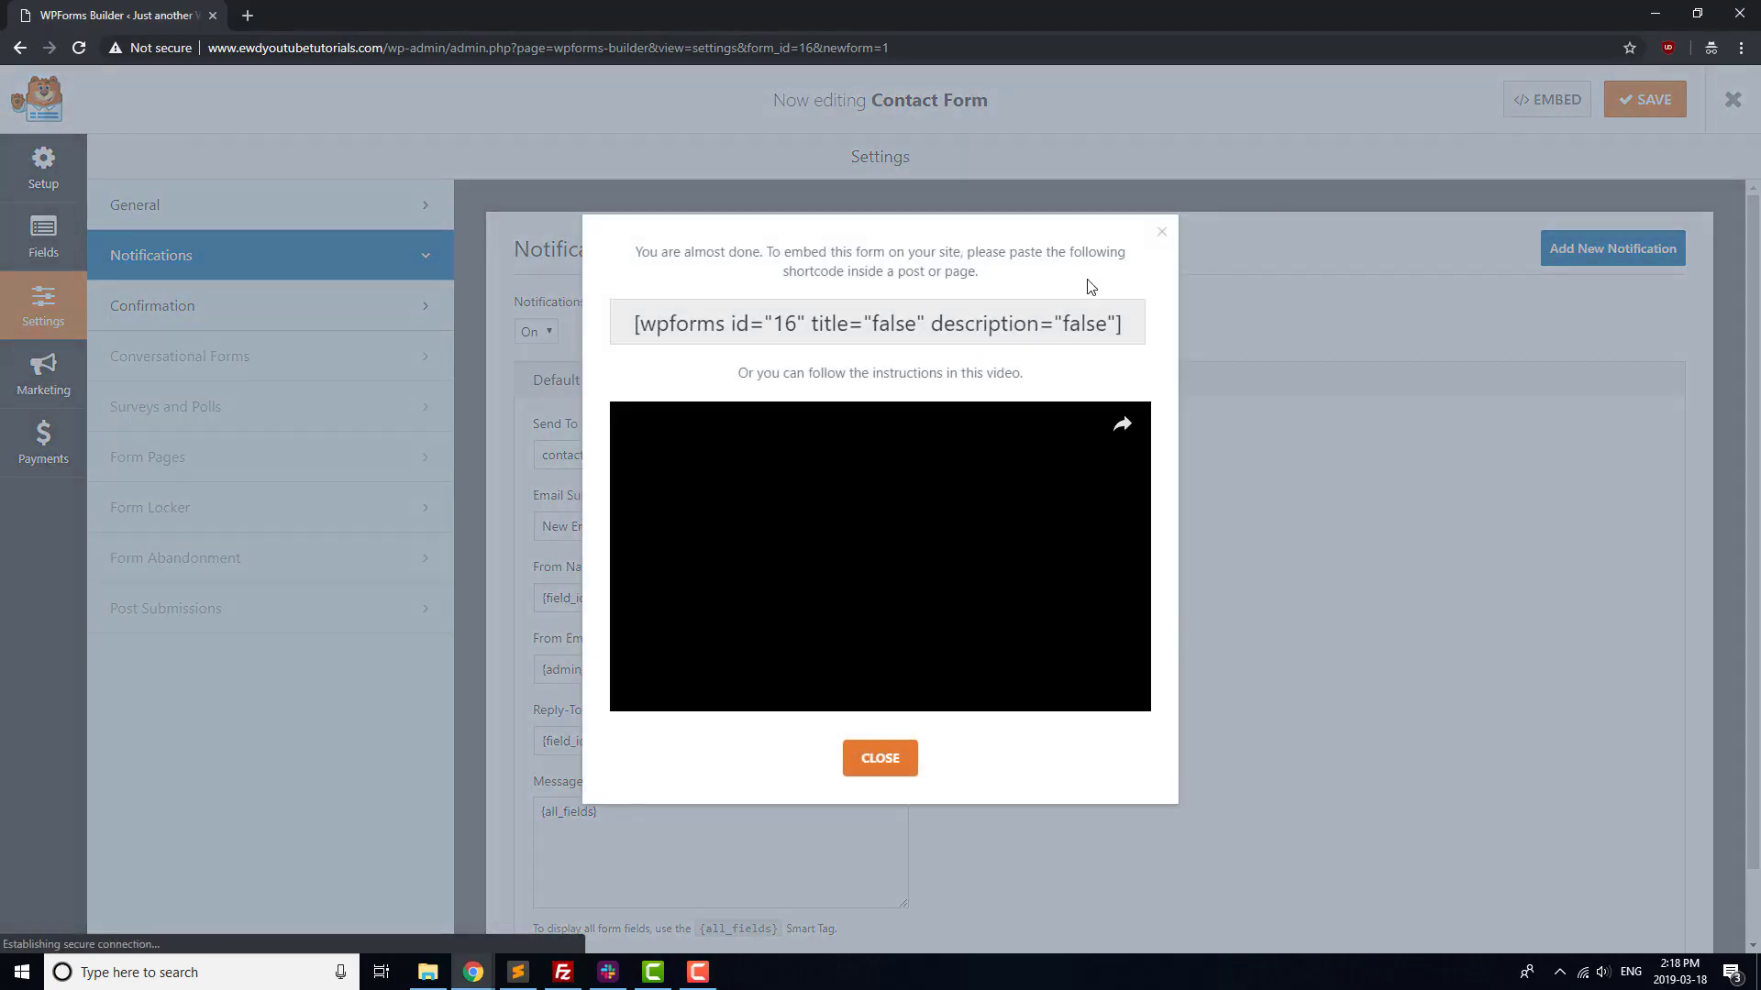
left_click(977, 323)
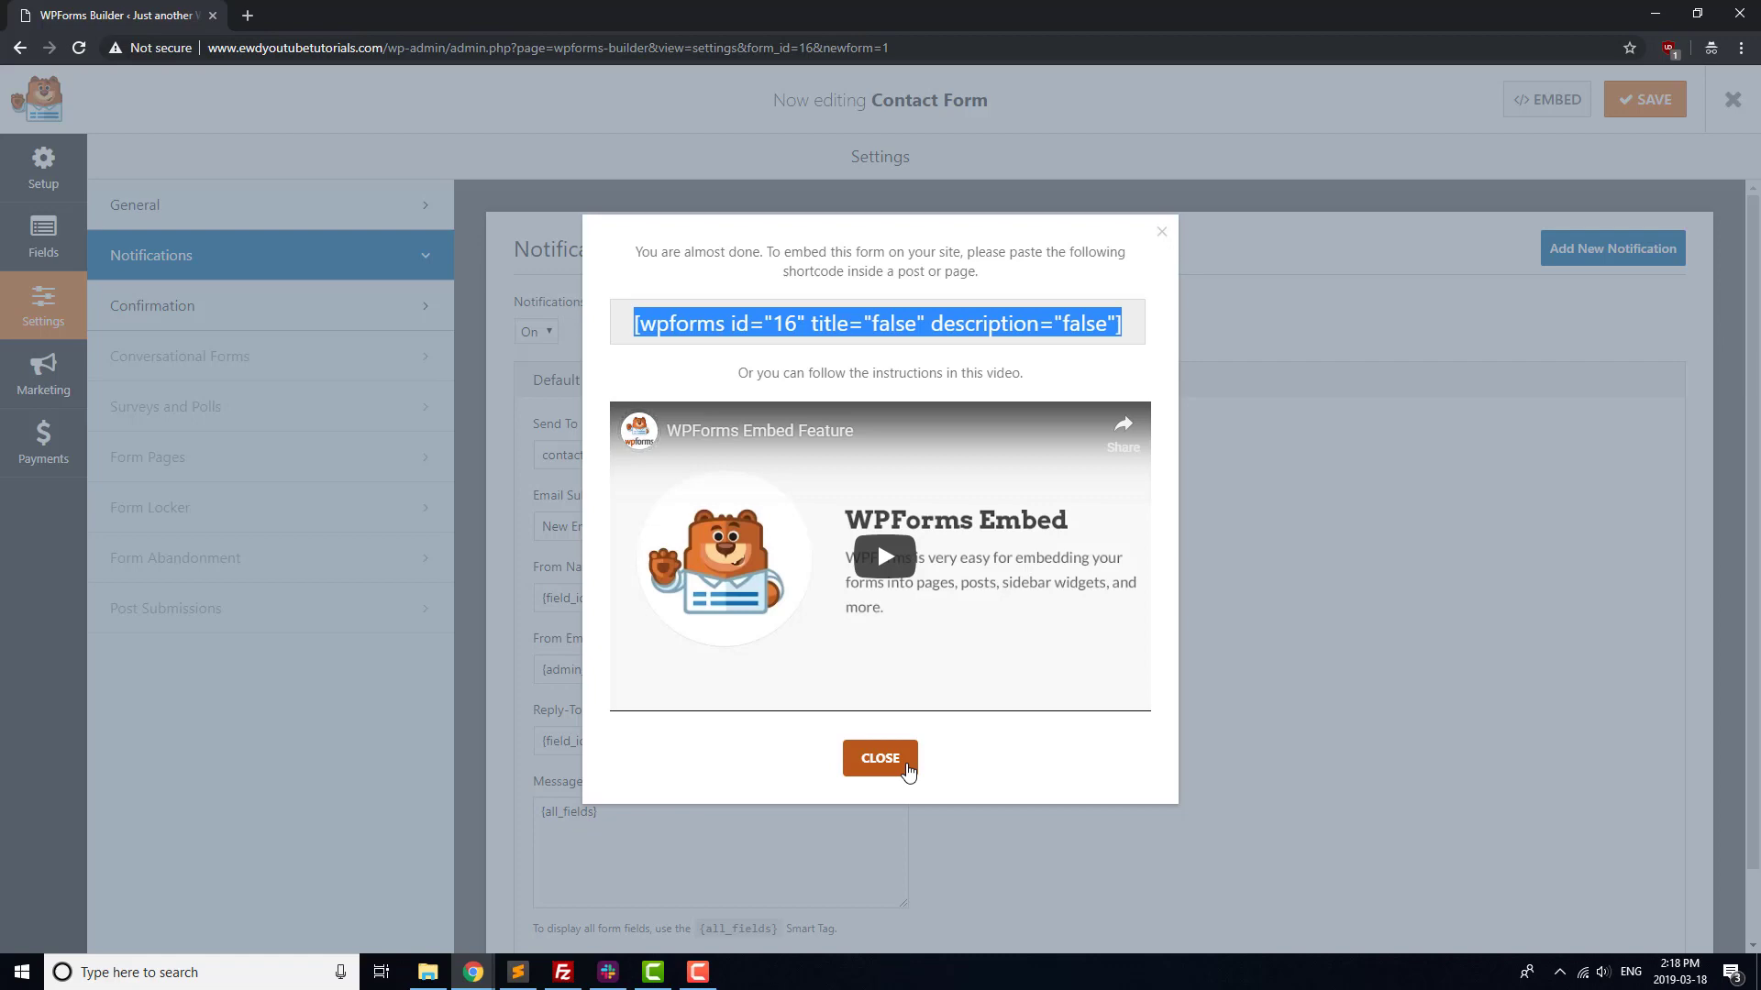
Exit the WPForms builder and open the Contact Us page from the Pages list
left_click(879, 759)
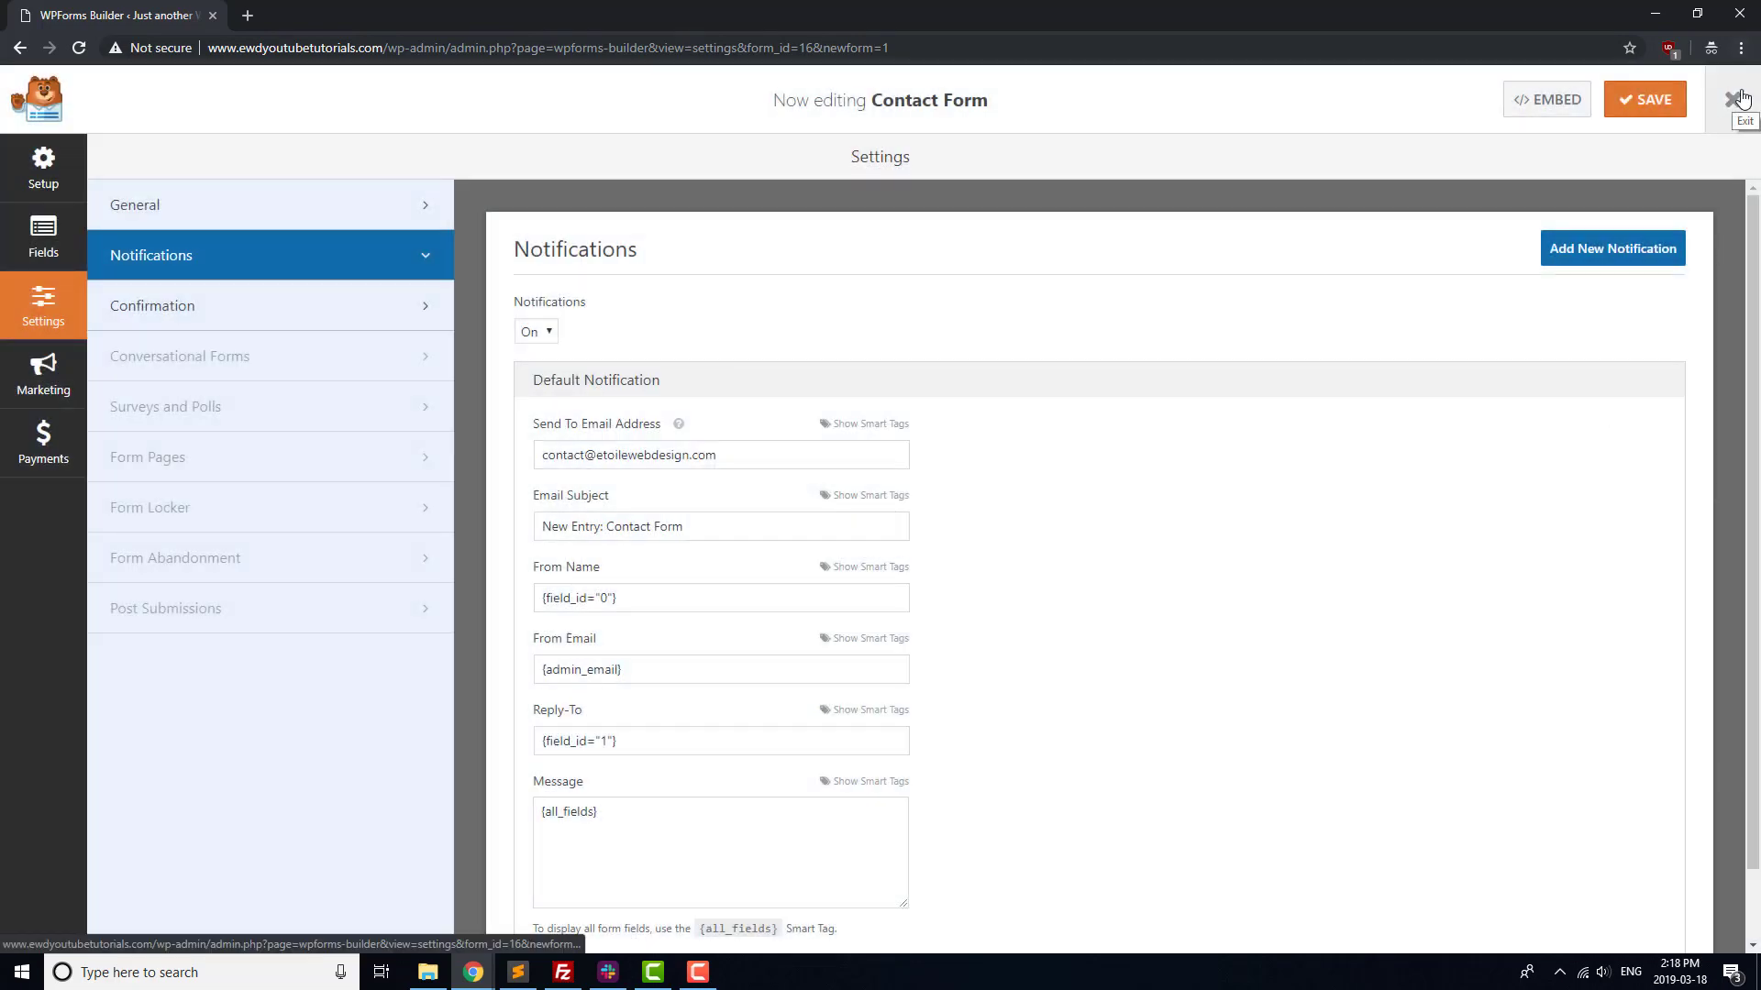
left_click(1740, 98)
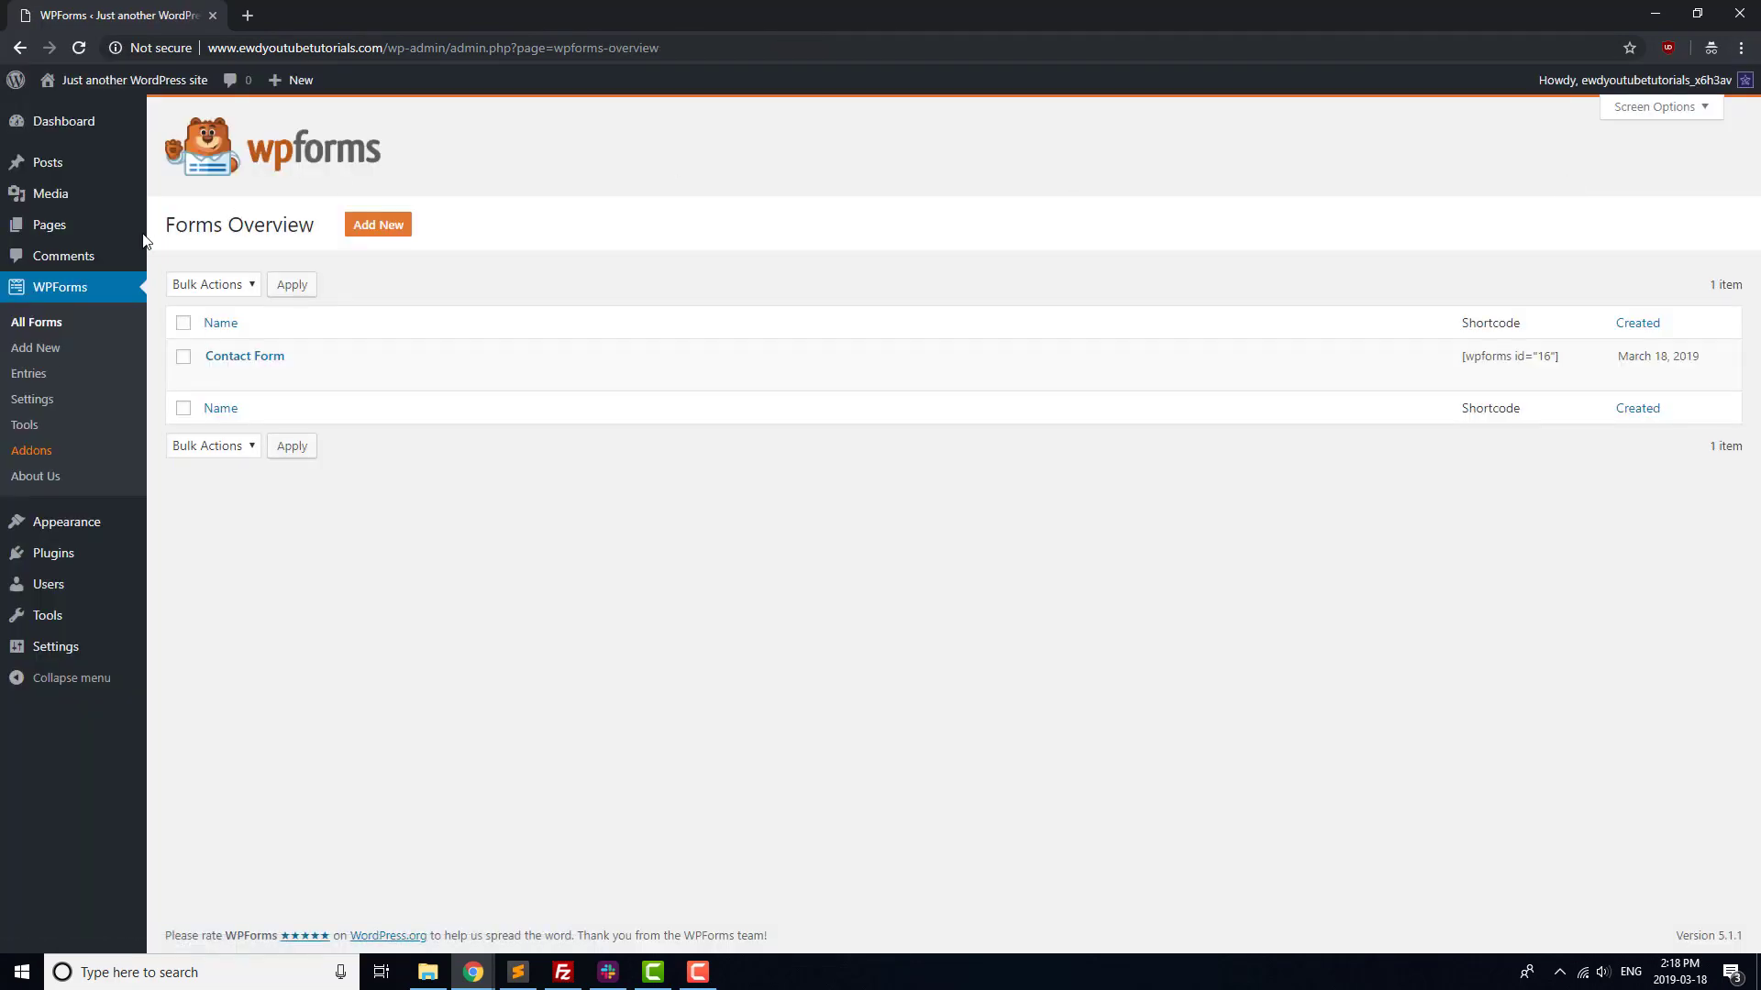
mouse_move(67, 237)
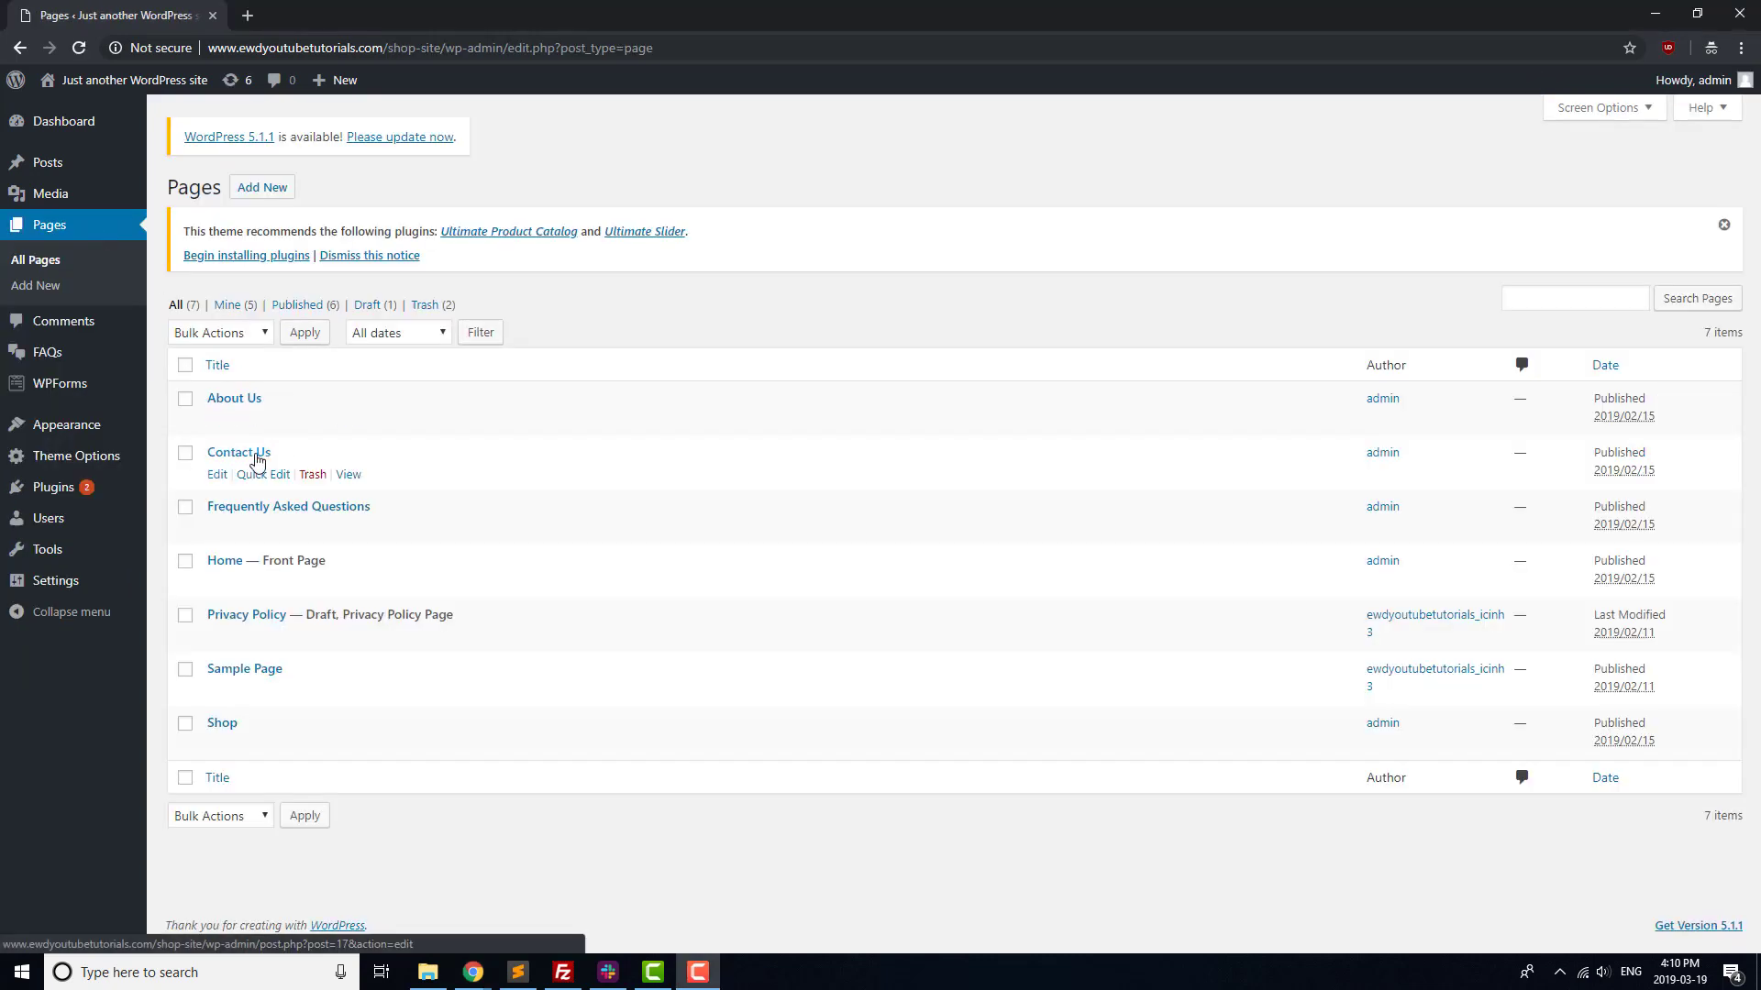
left_click(237, 448)
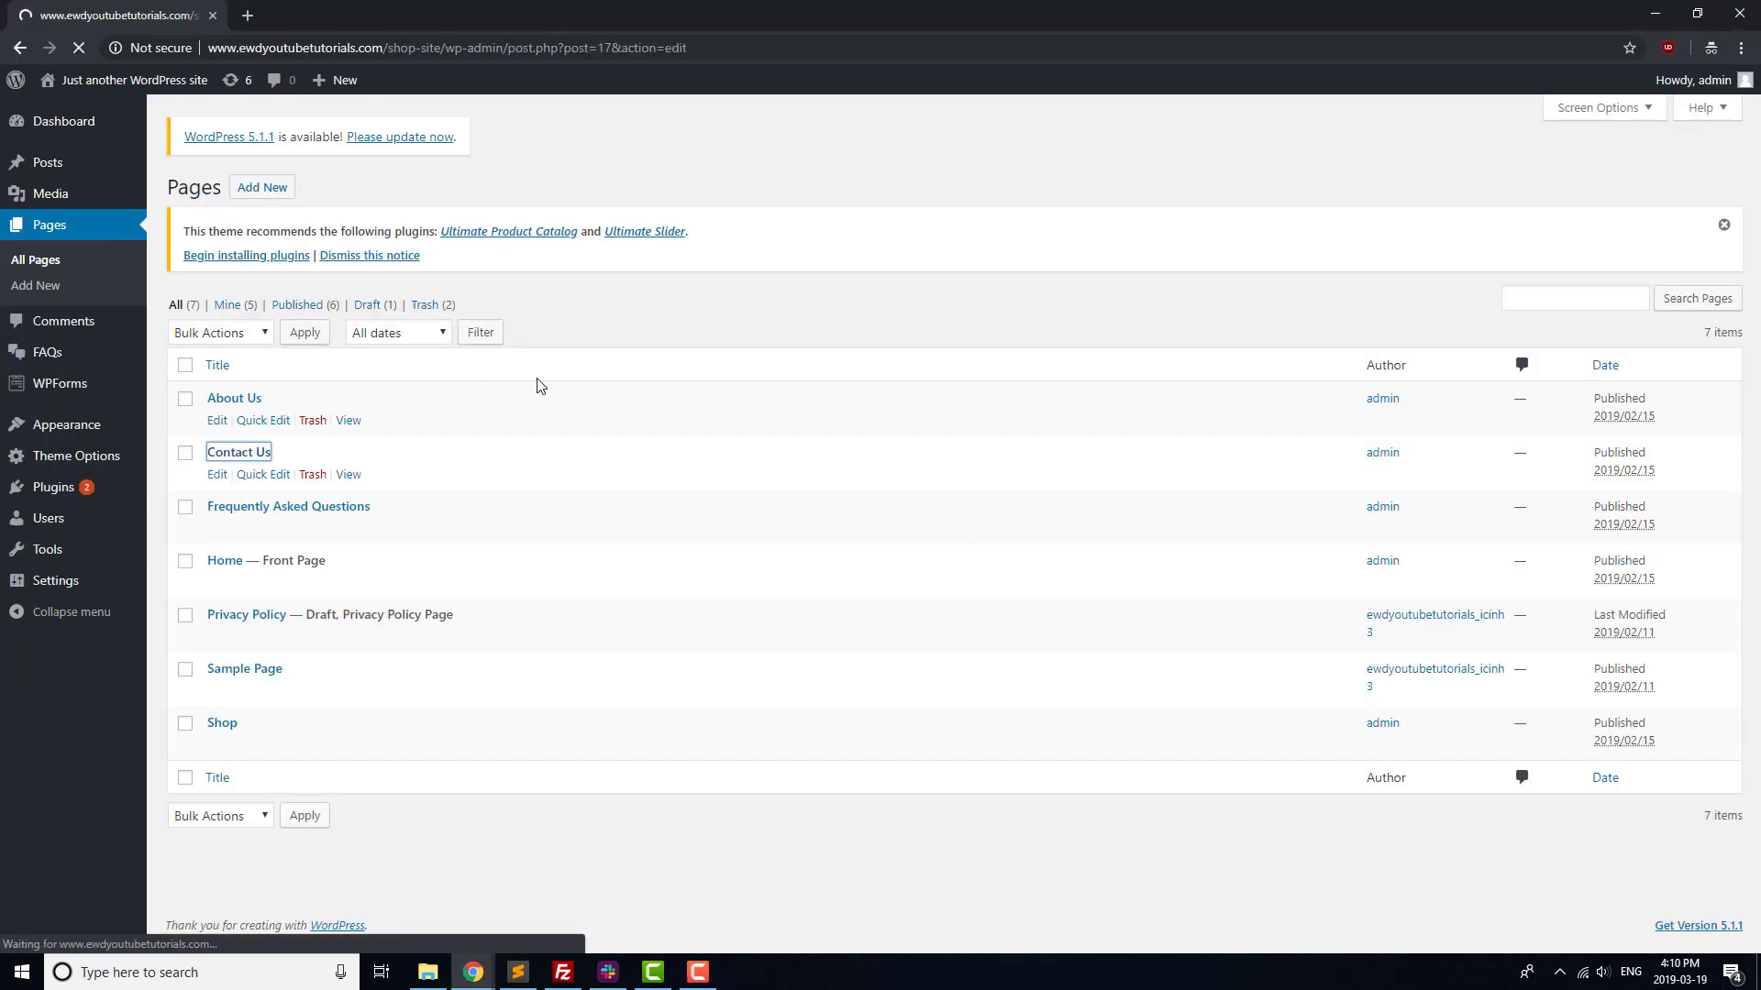
Paste the WPForms shortcode into a new block below the address and update the Contact Us page
left_click(734, 371)
key("Return")
type("[wpforms id=\"41\" title=\"false\" description=\"false\"]")
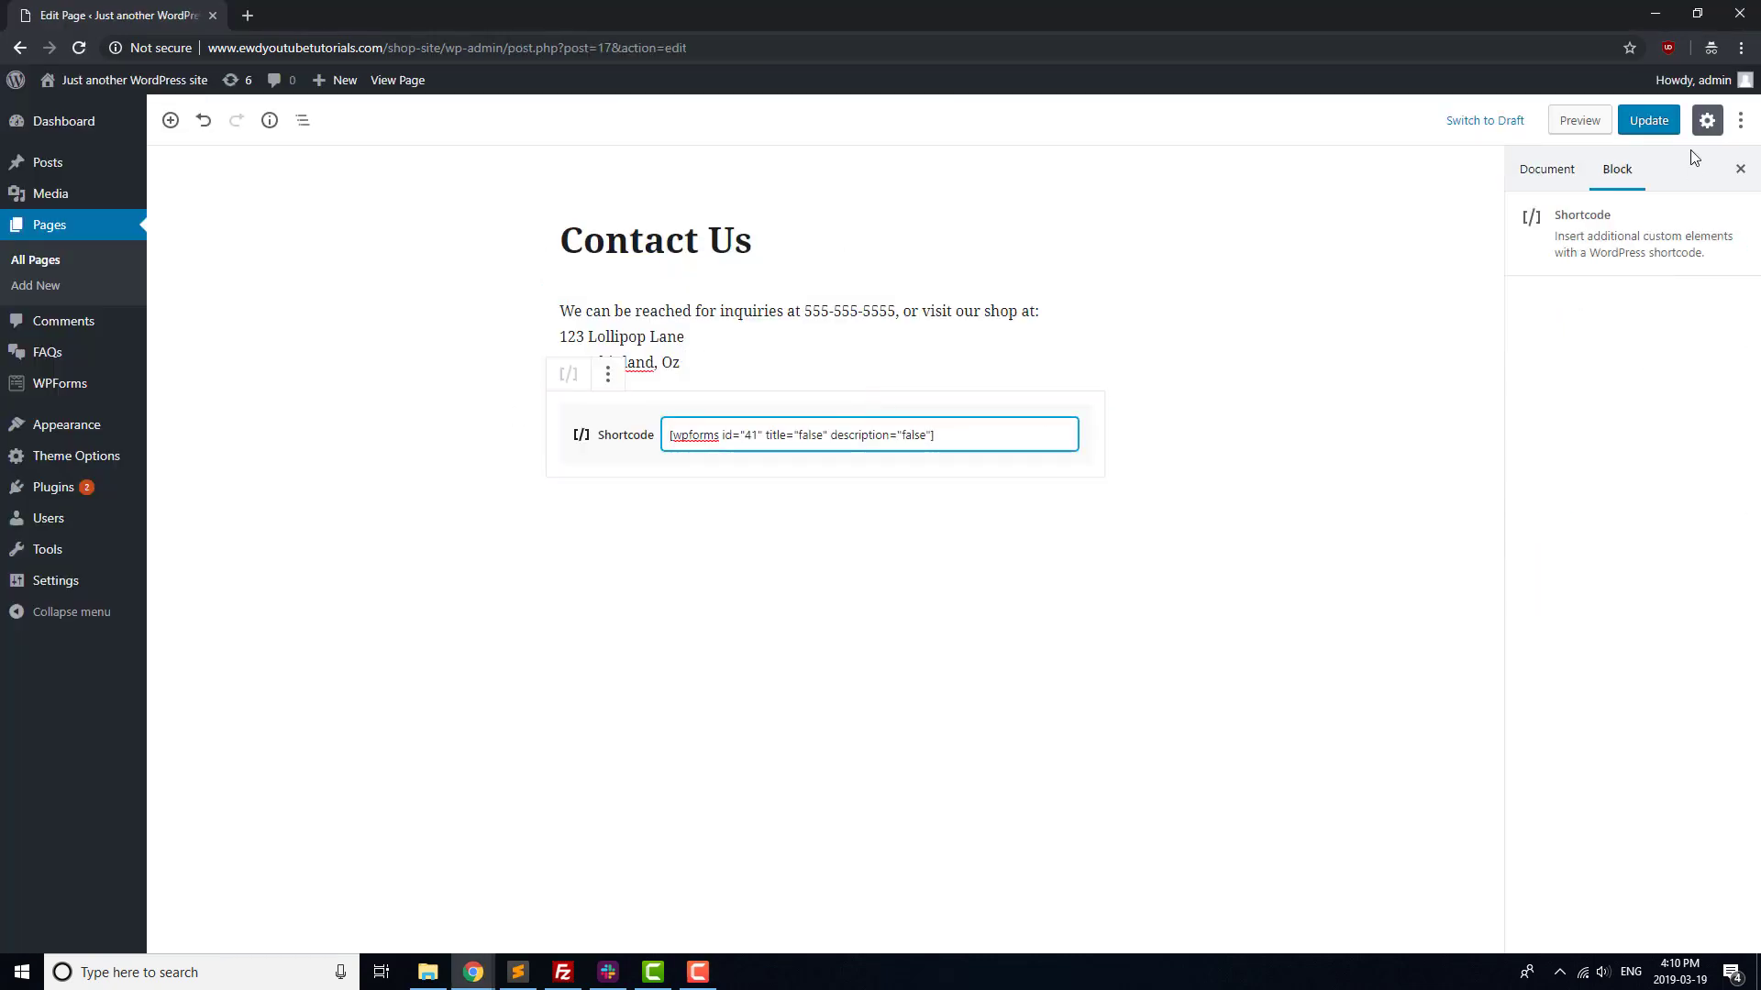
left_click(1648, 121)
On the live Contact Us page, enter first name Test, last name User and a test e-mail address
middle_click(397, 81)
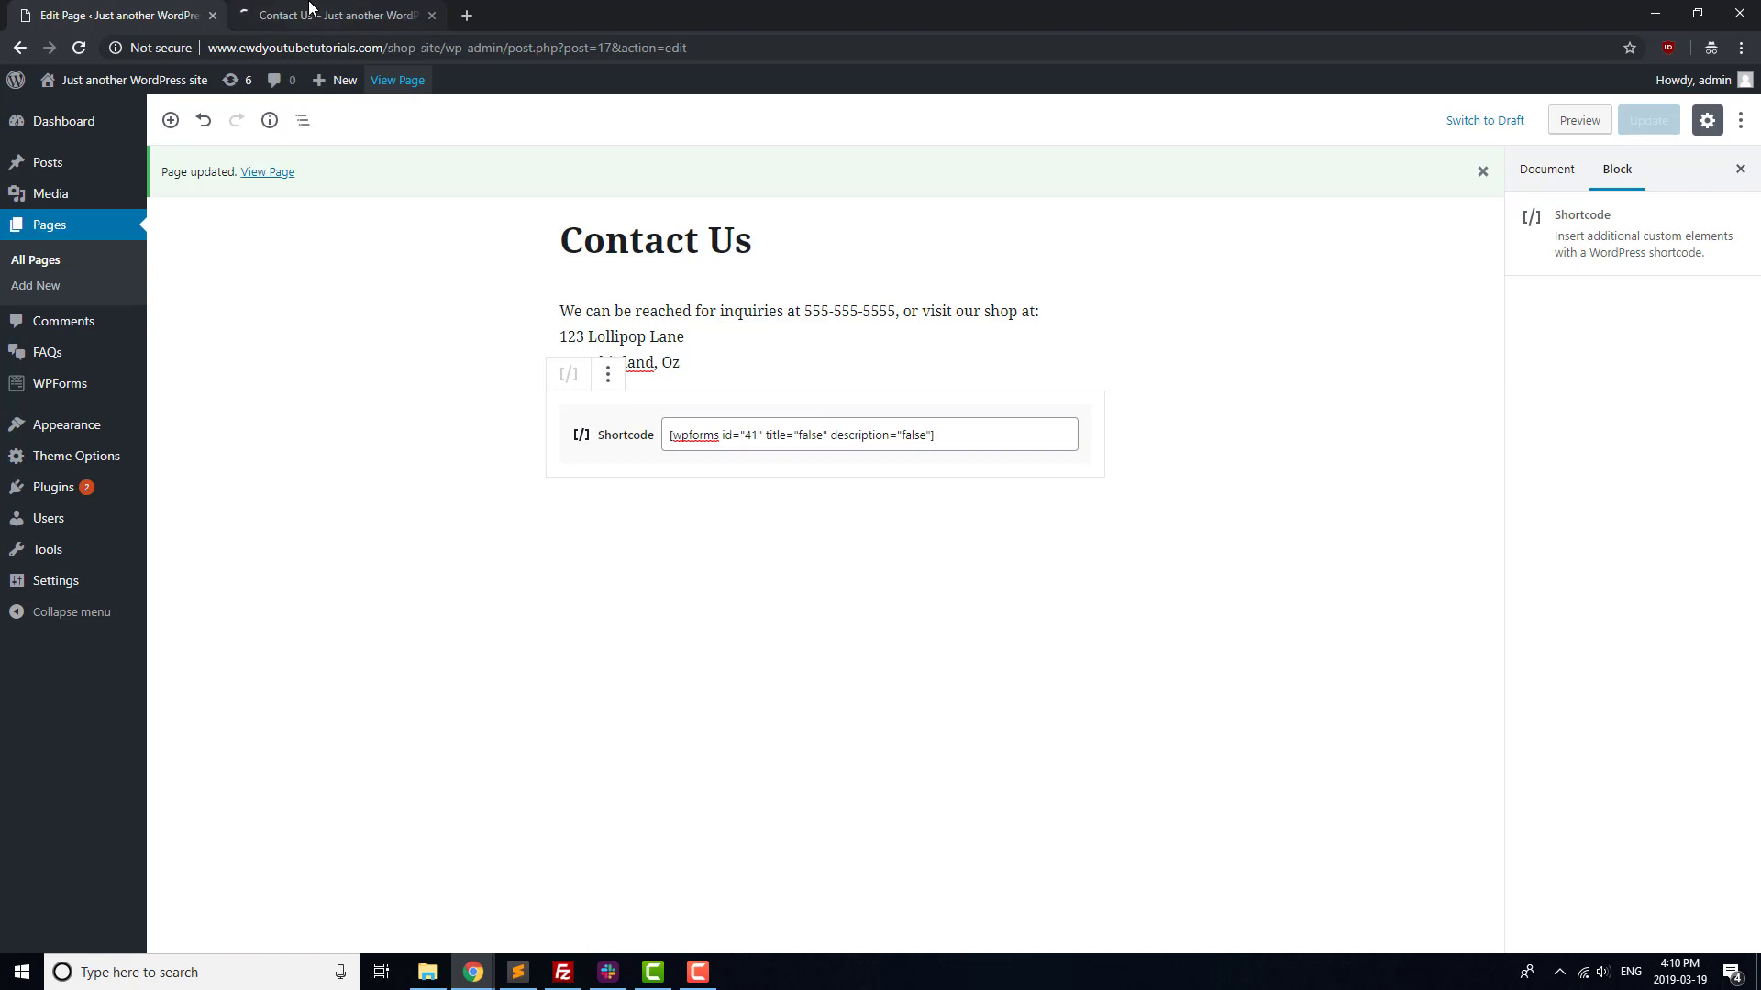
left_click(309, 13)
left_click(411, 431)
type("Test")
key("Tab")
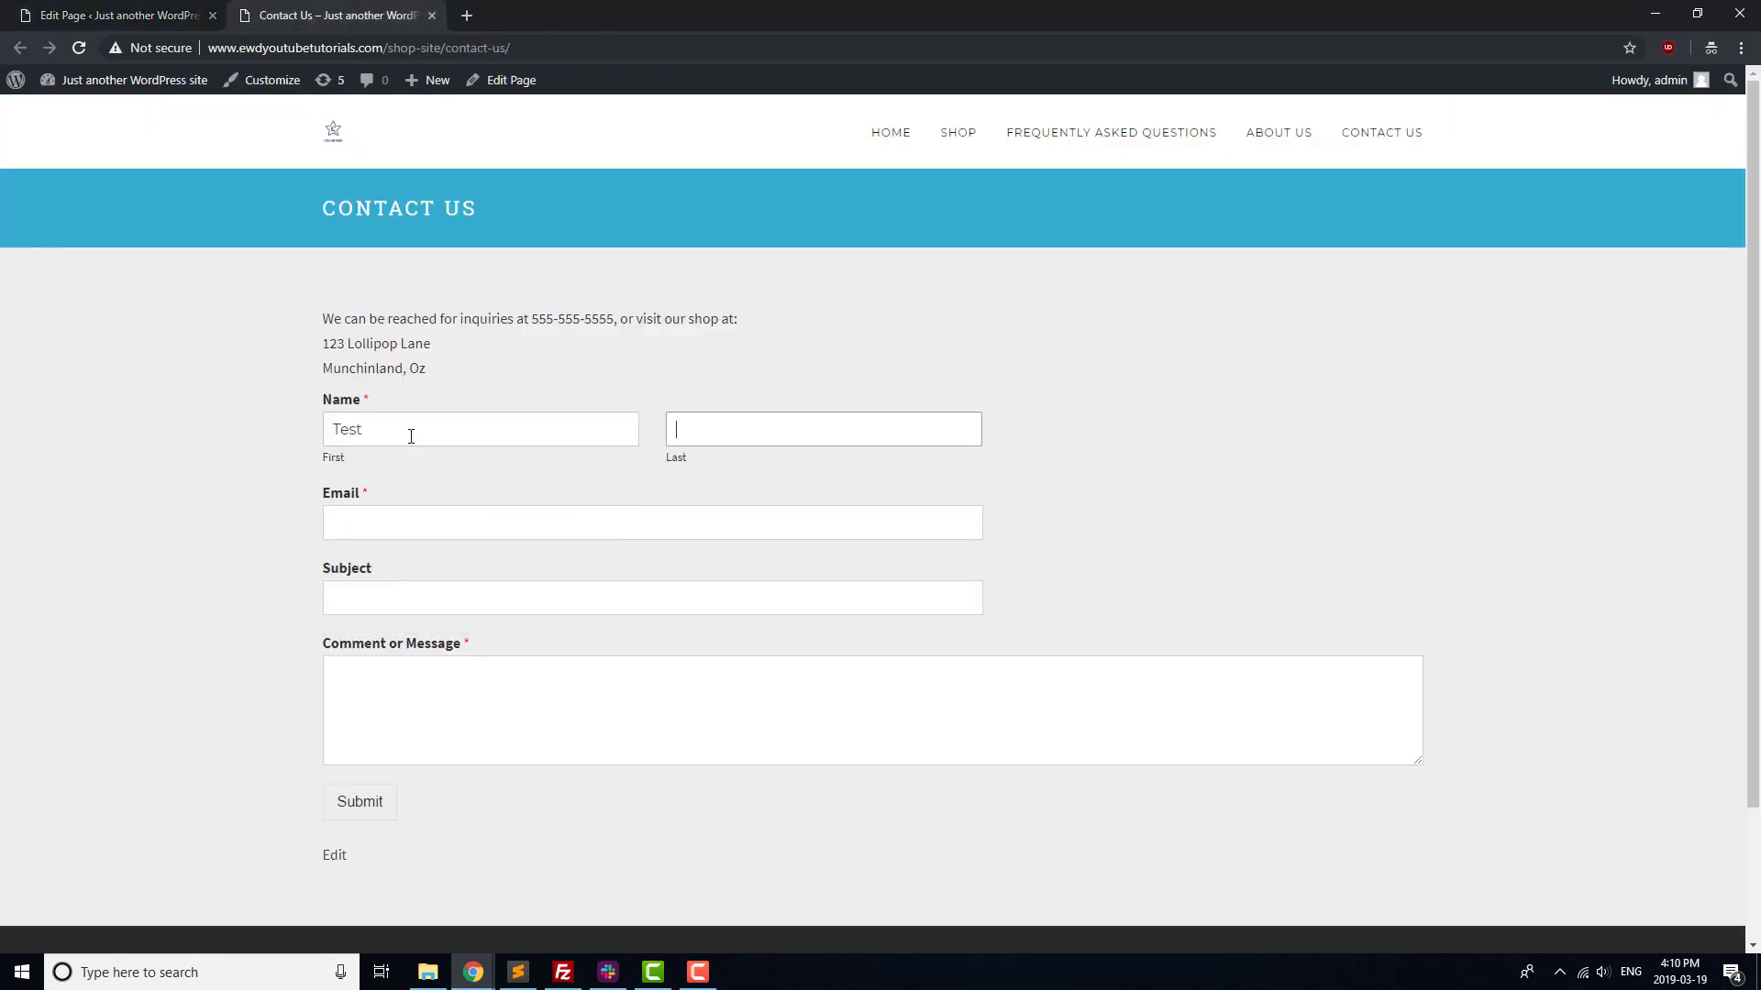
type("User")
key("Tab")
type("1234@example.com")
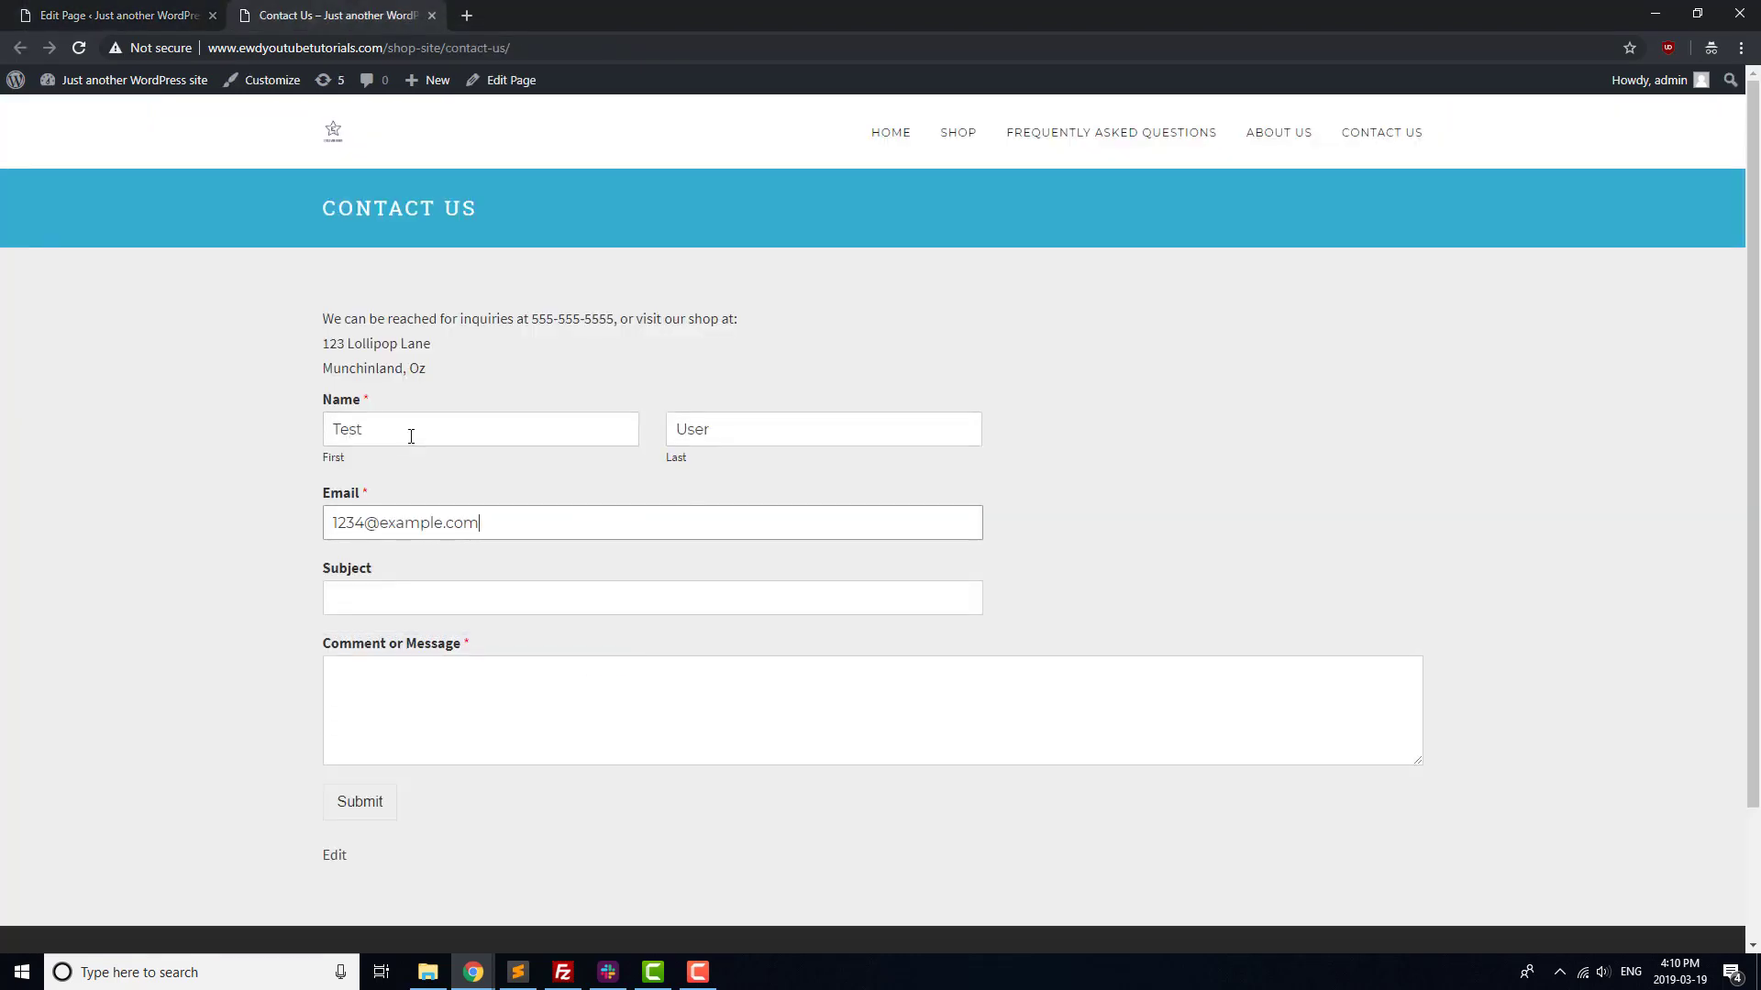
Enter subject 'Test Email' and message 'This is a test email.', then submit the form
key("Tab")
type("Test Email")
key("Tab")
type("Thi")
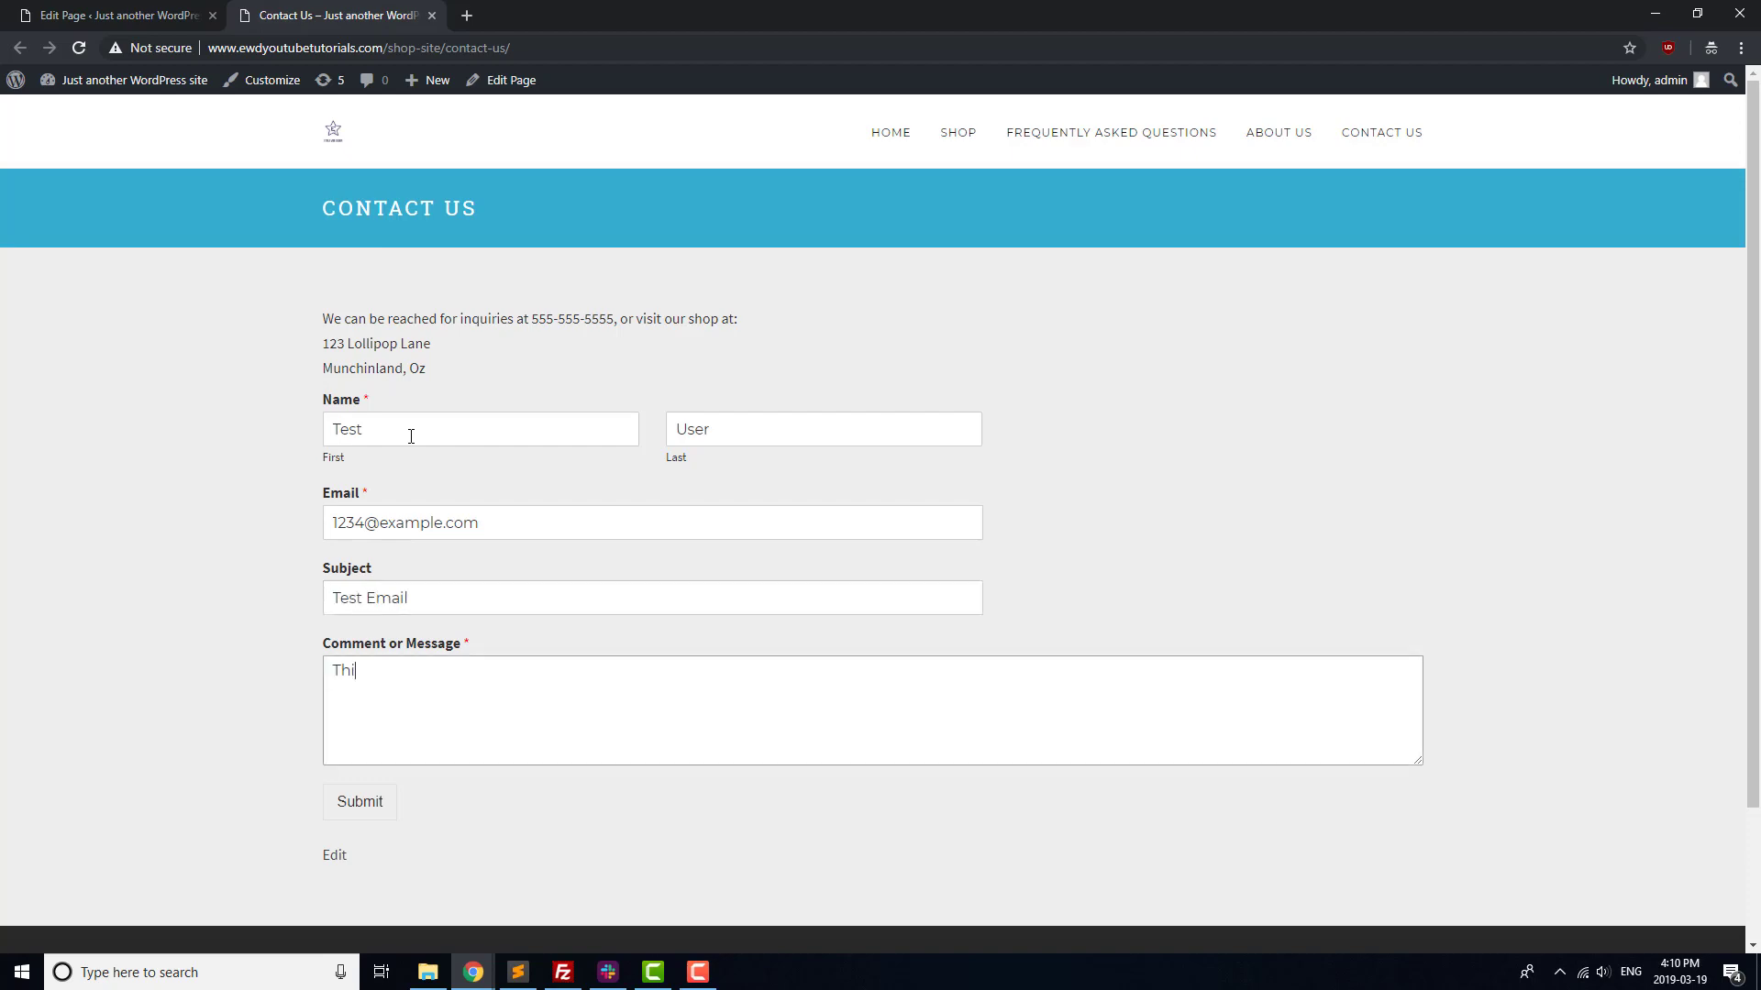
type("s is a test email.")
left_click(354, 802)
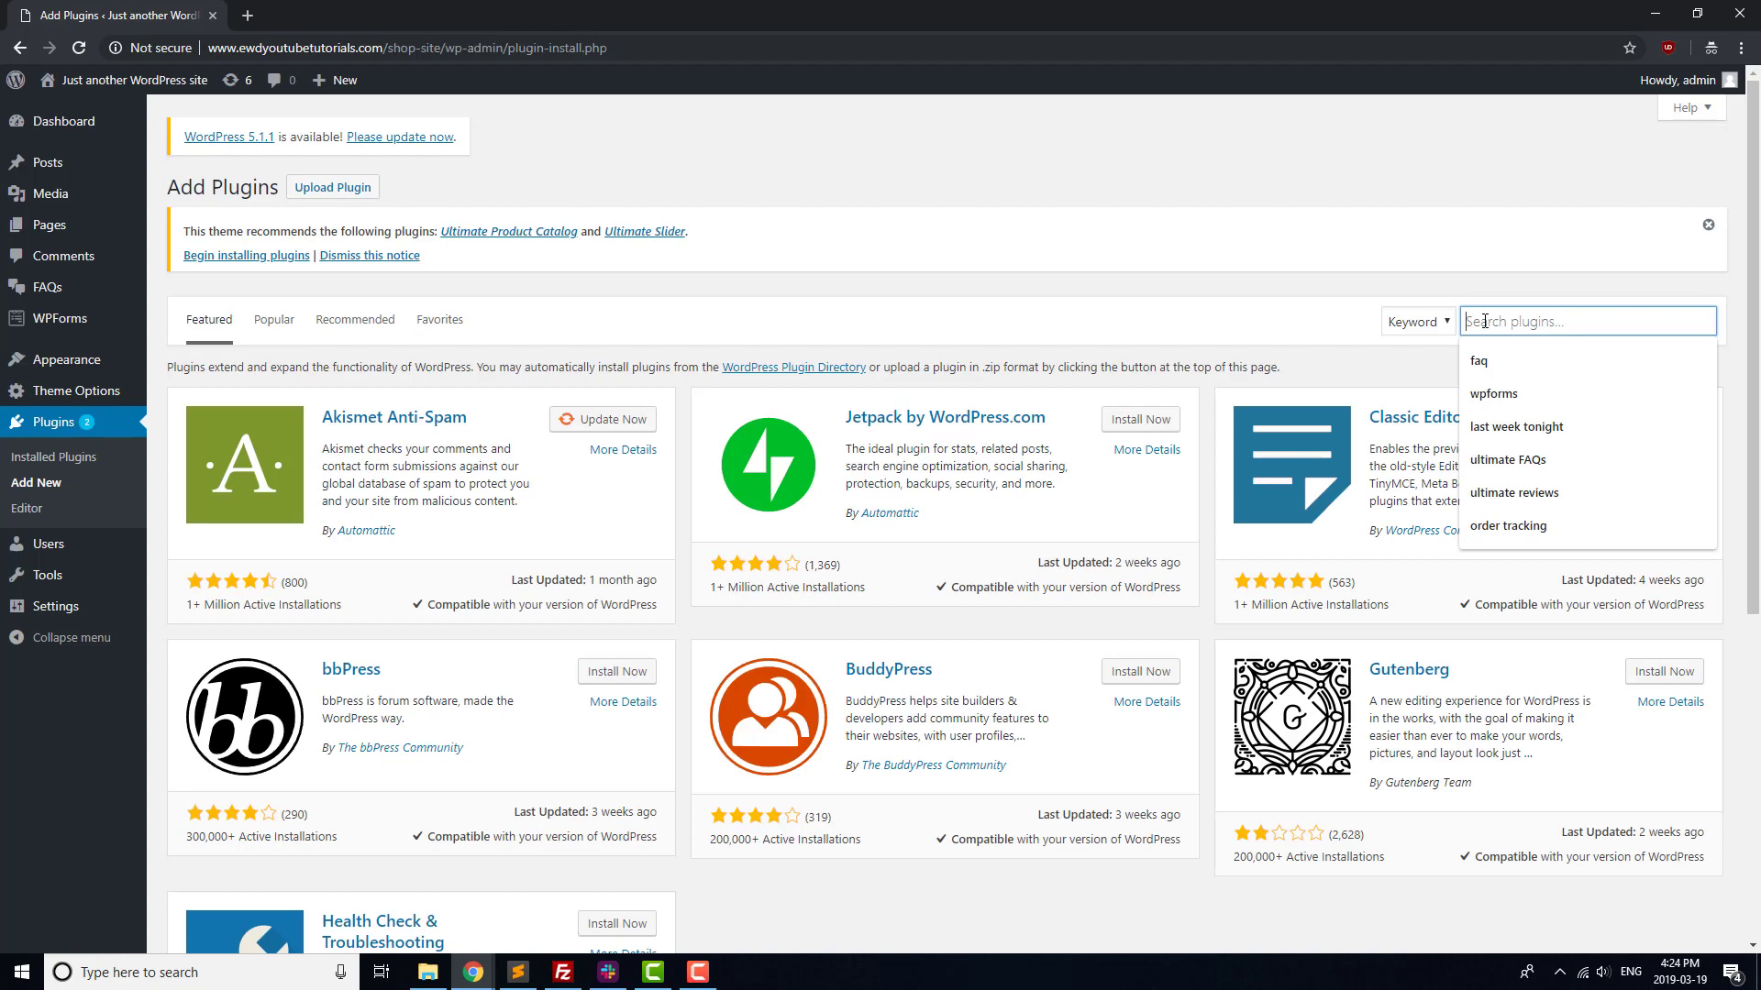
Search for 'reviews ultimate', then install and activate the Ultimate Reviews plugin
type("review")
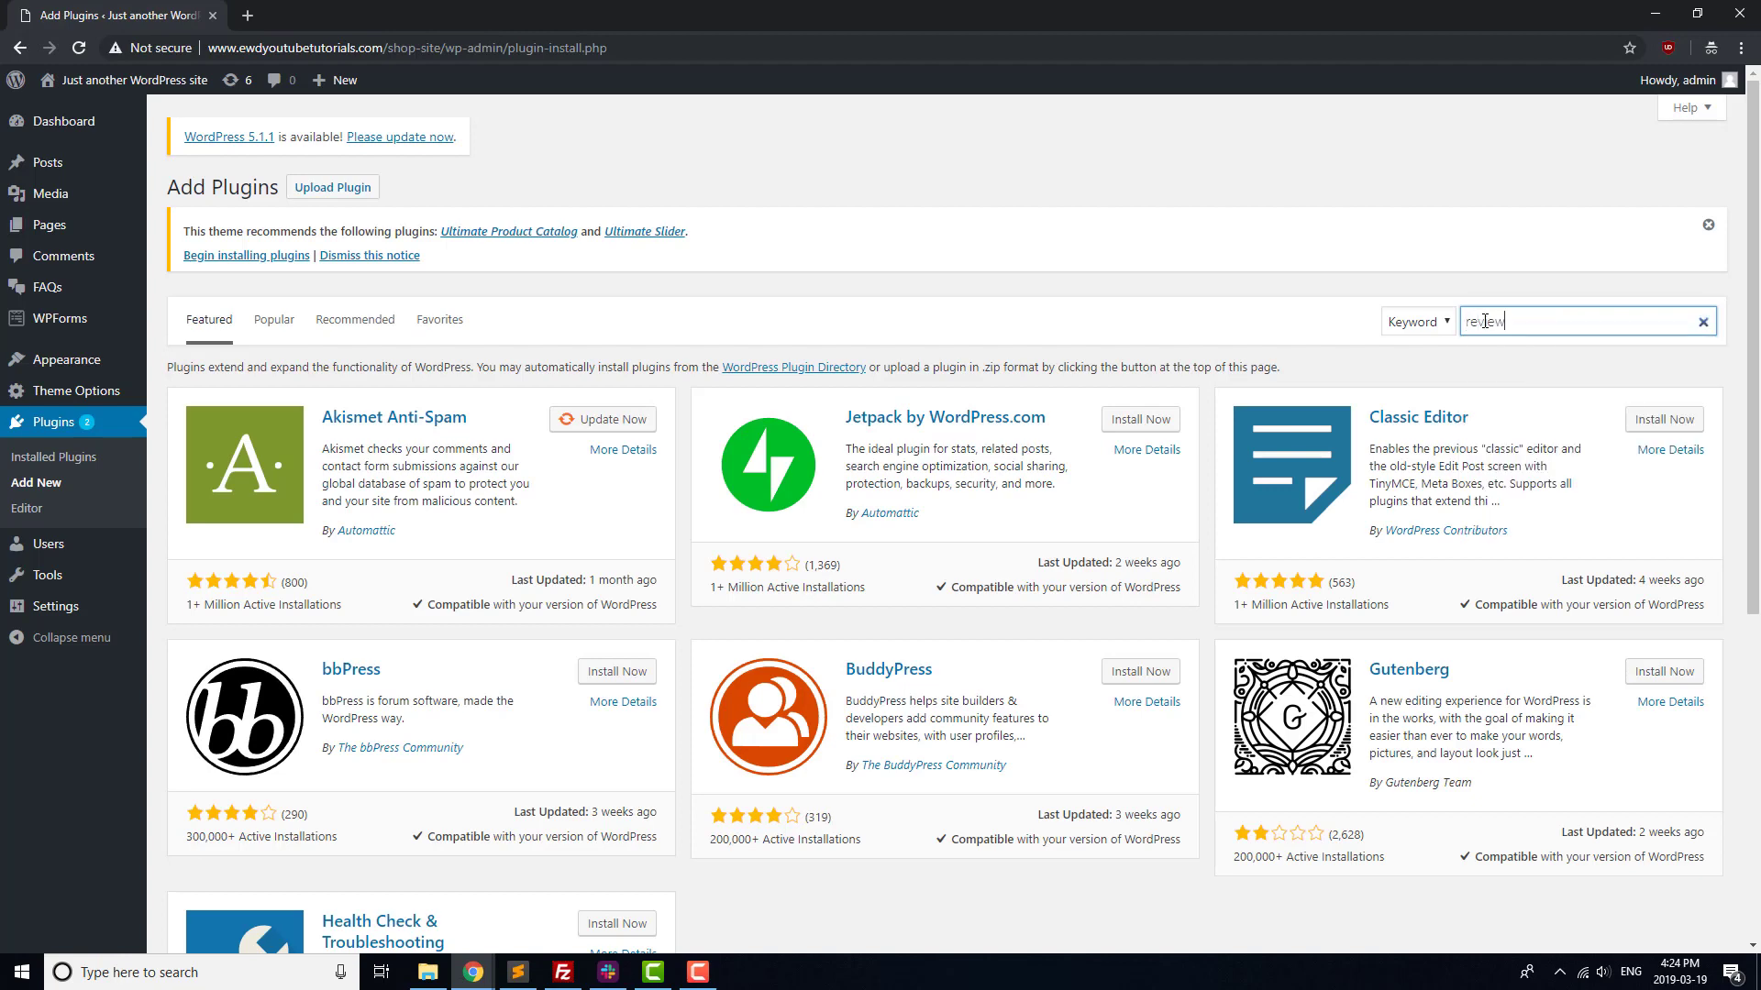
type("s ultimate")
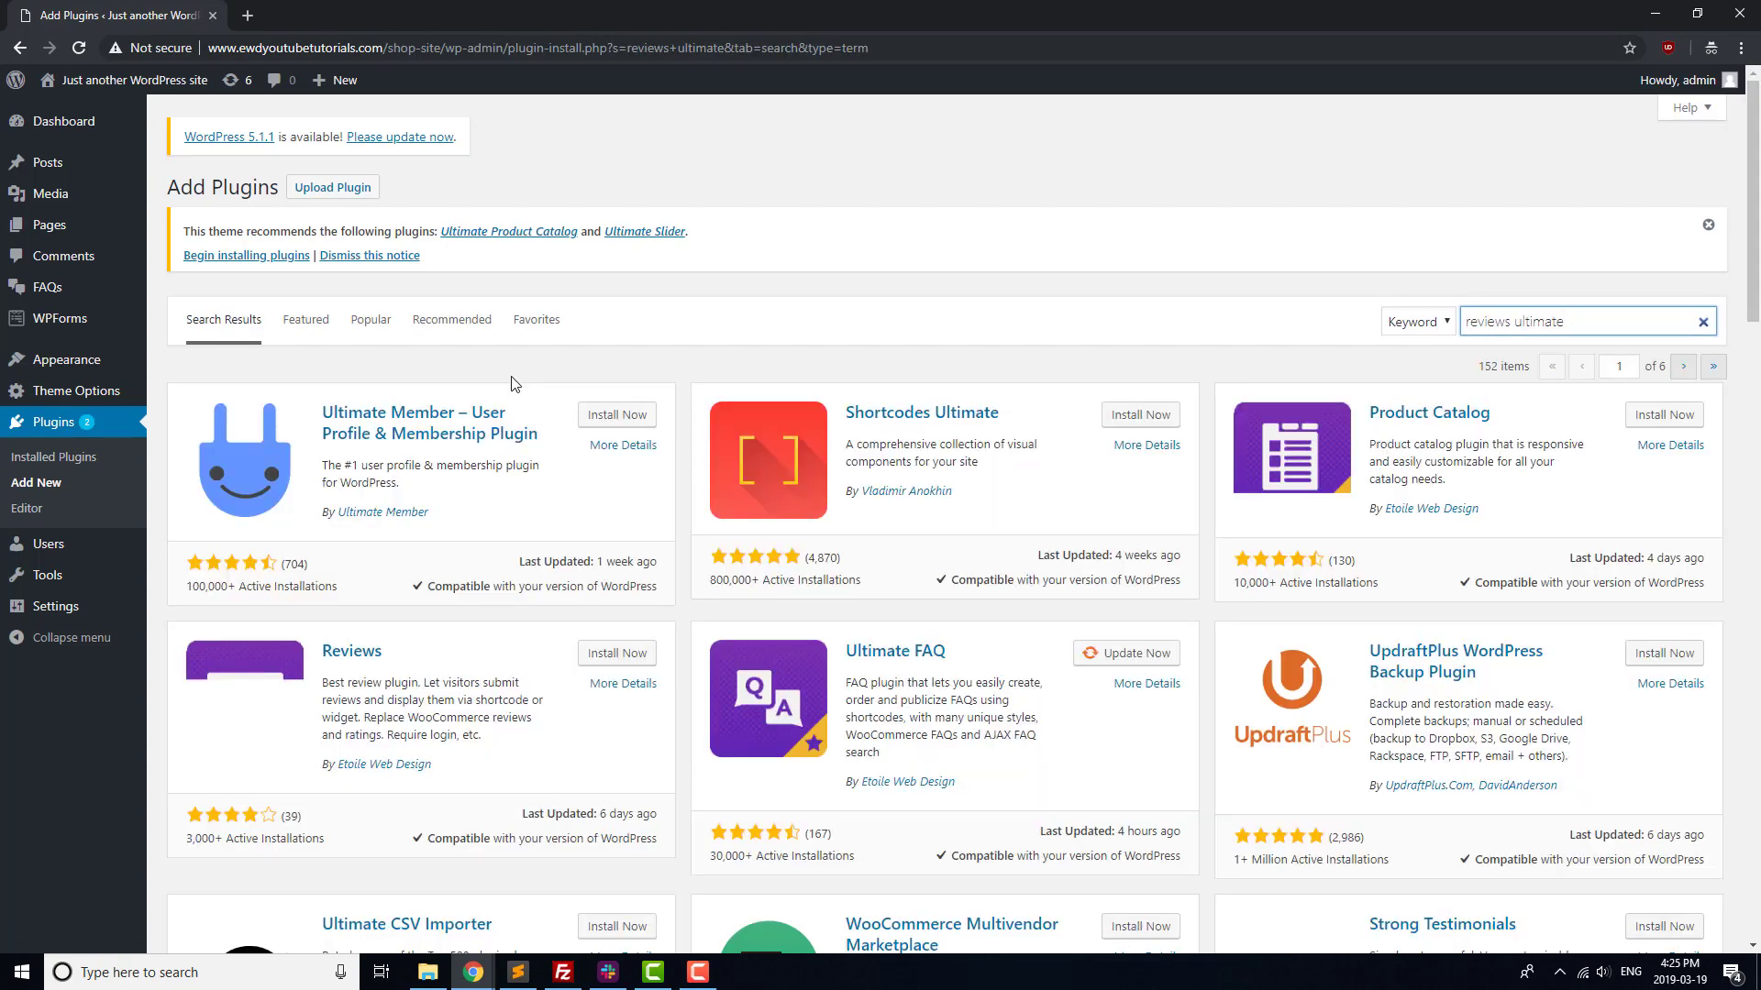
left_click(610, 653)
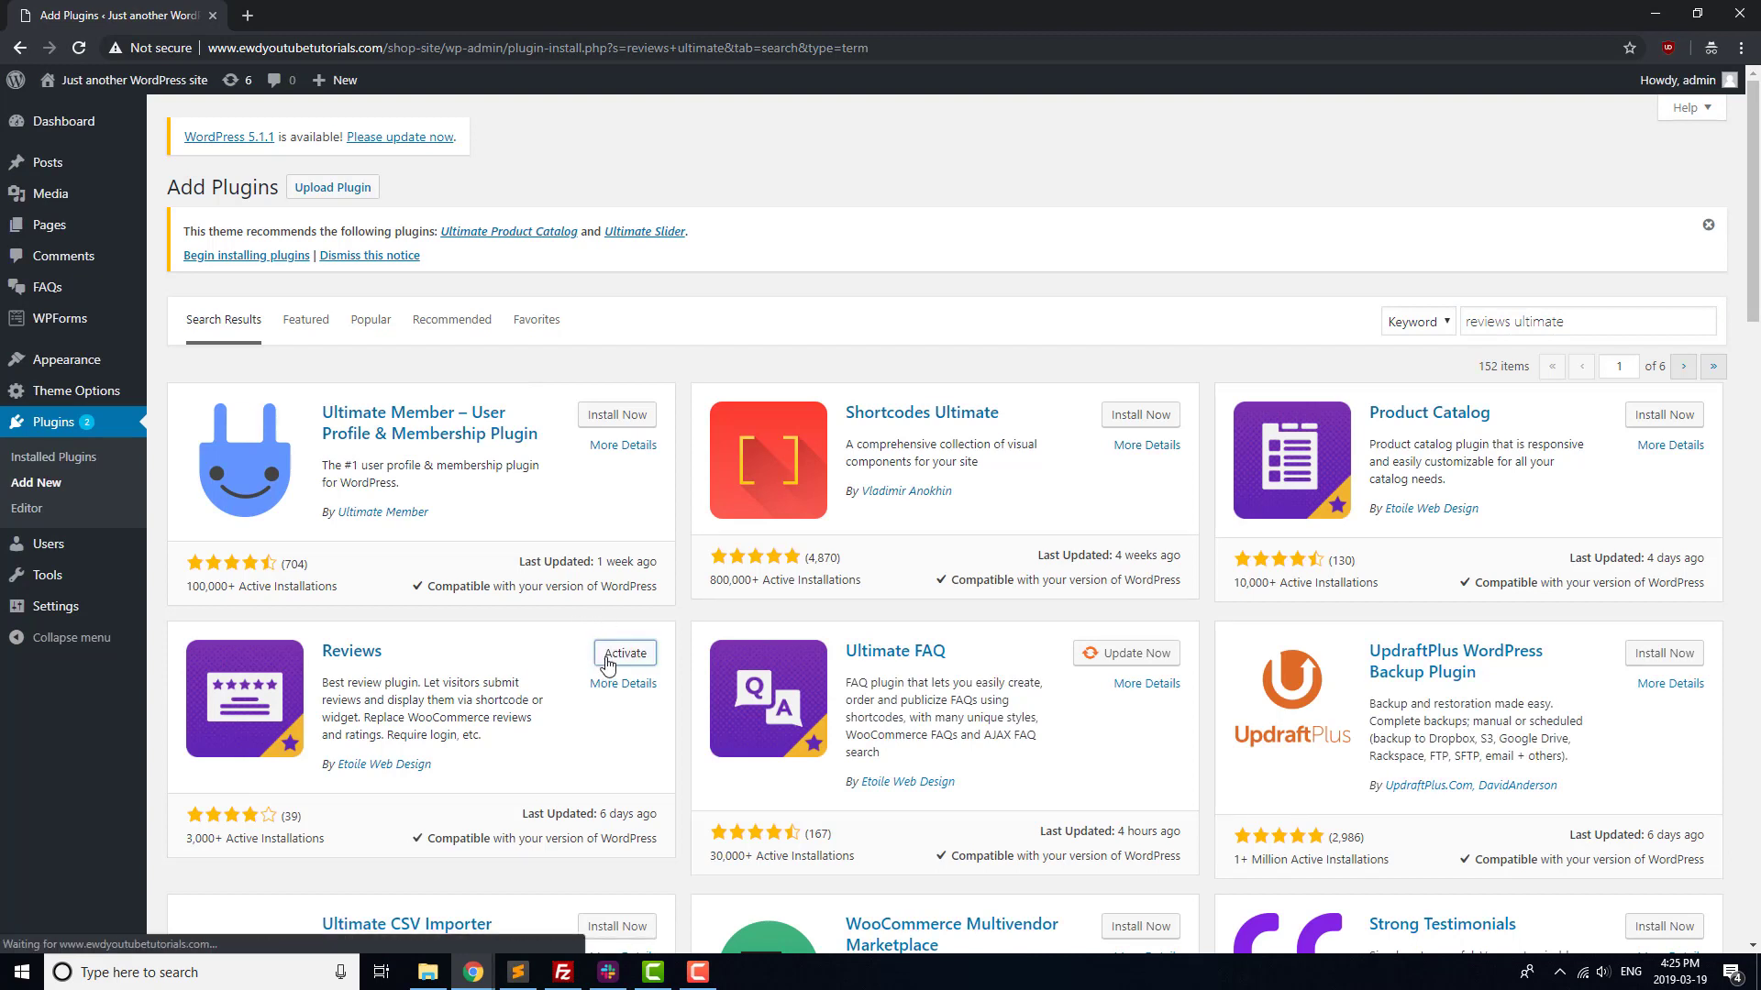
left_click(606, 656)
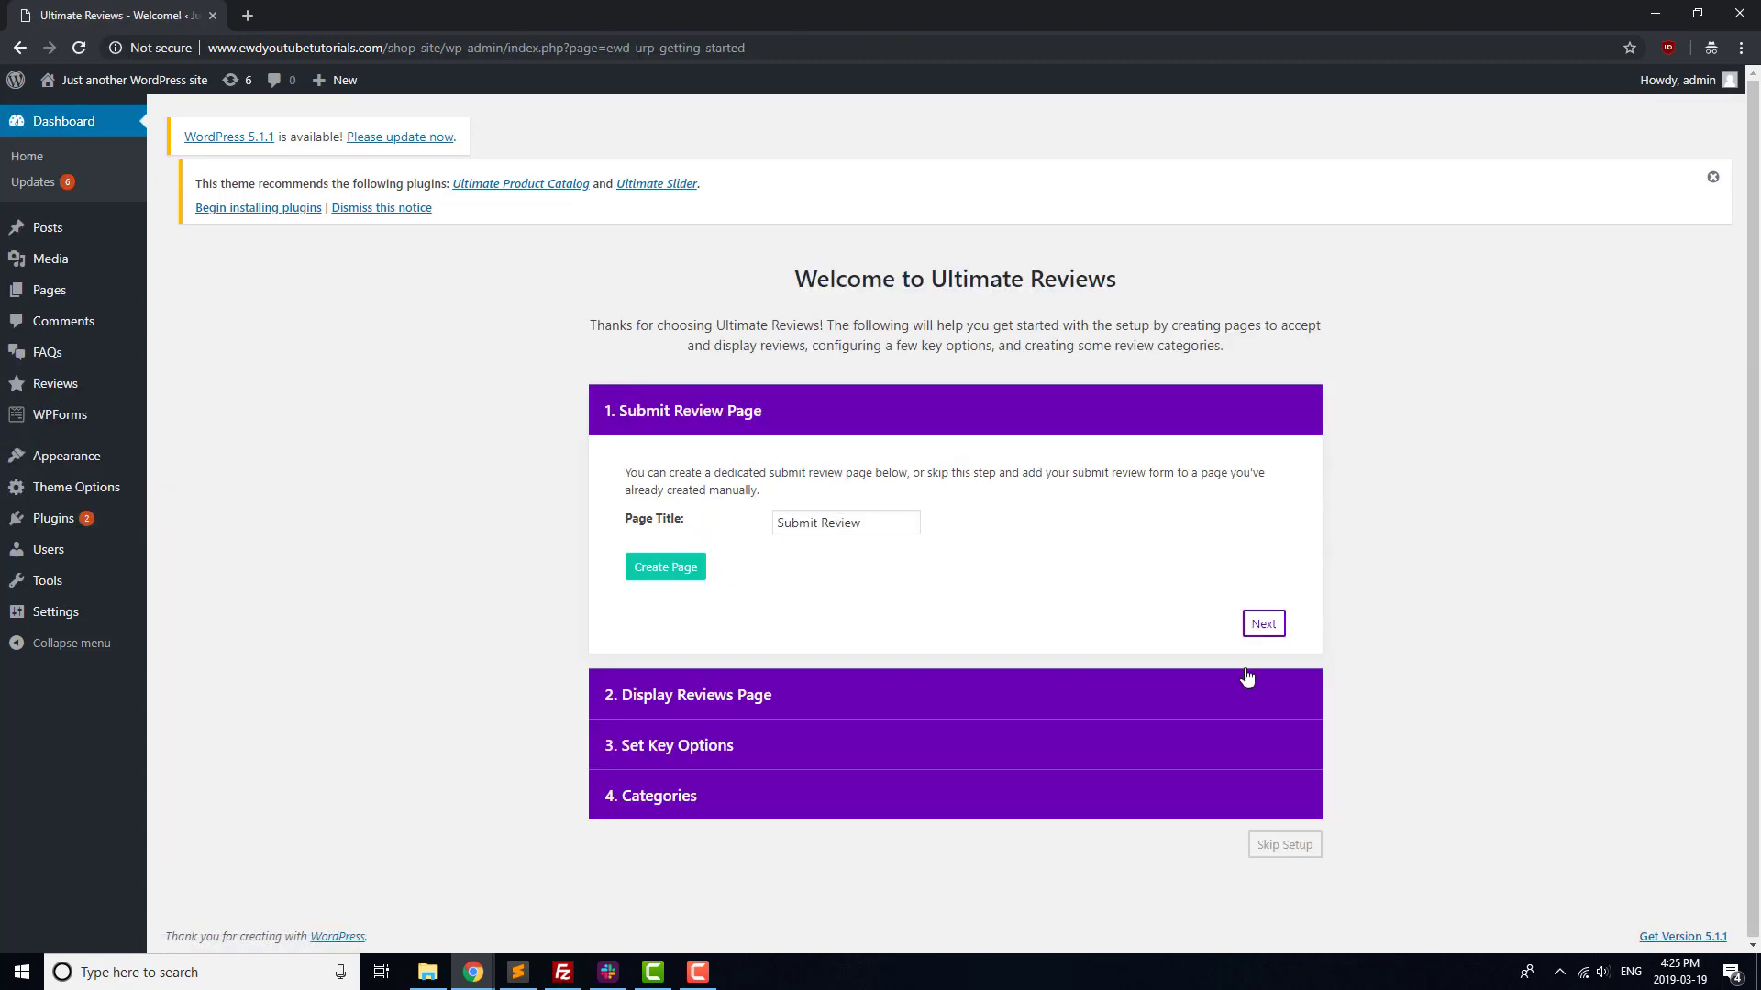
Step through the Reviews wizard, add a Featured review category, and finish setup
left_click(1262, 622)
left_click(1262, 675)
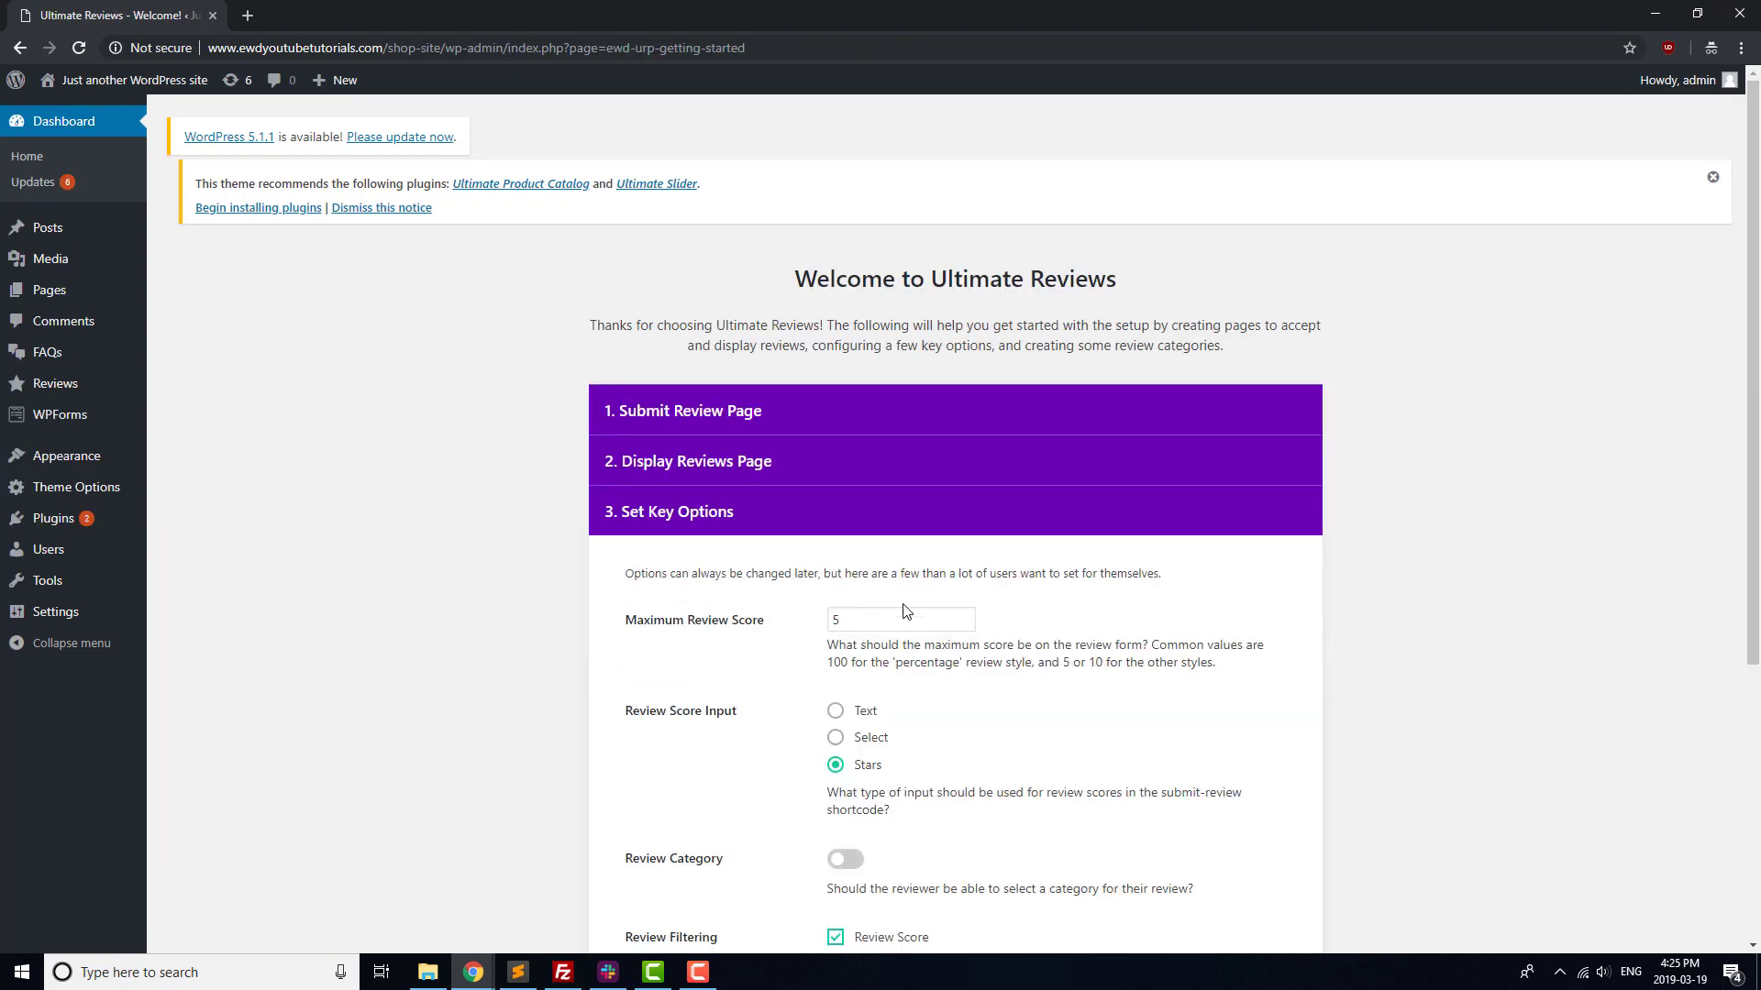
scroll(1178, 741, "down", 5)
left_click(1262, 724)
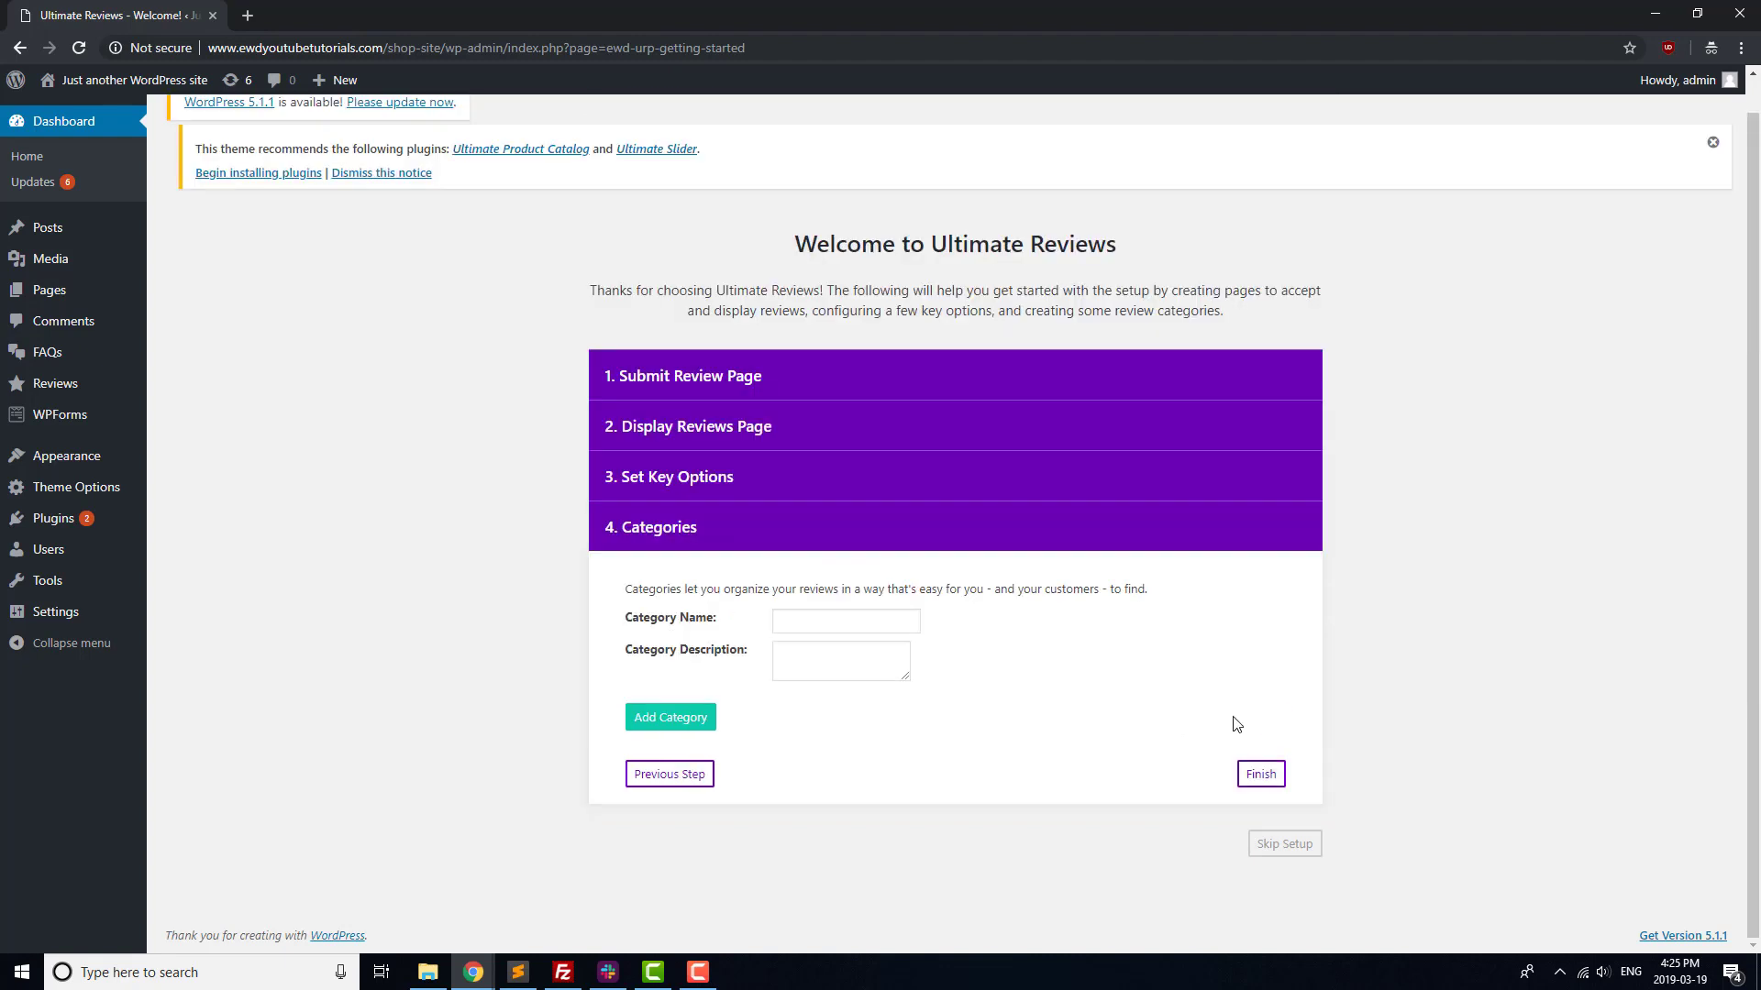
left_click(832, 627)
left_click(700, 728)
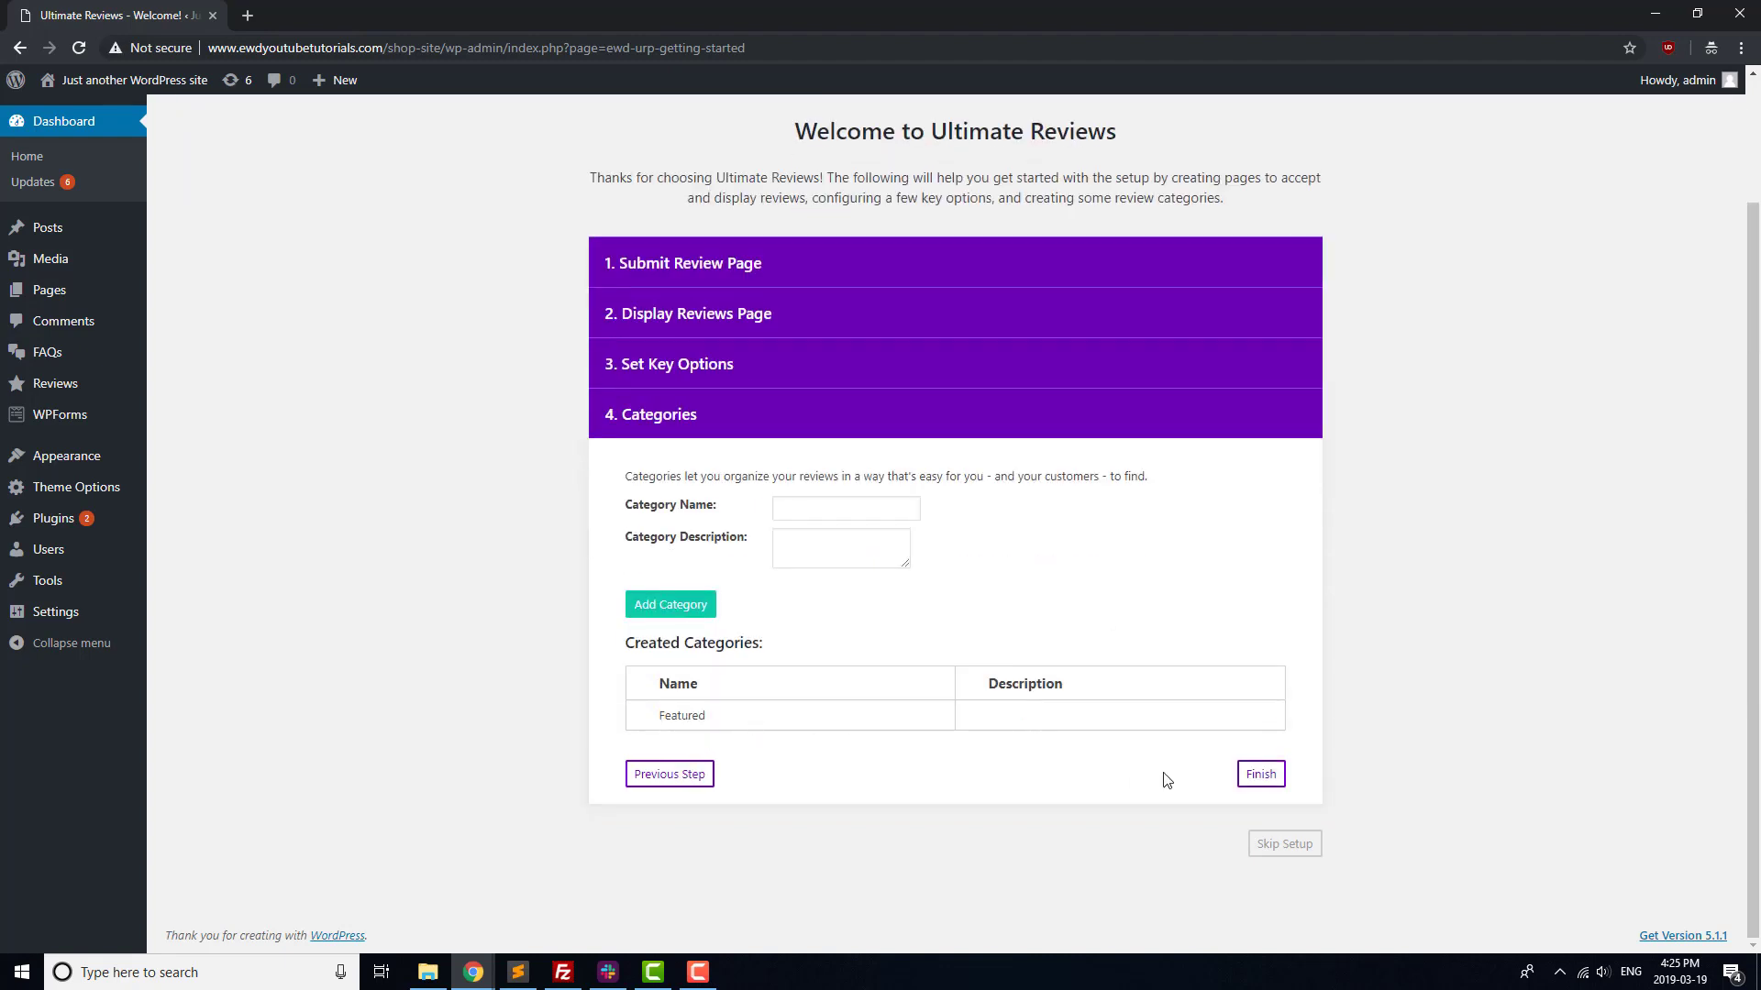
left_click(1261, 775)
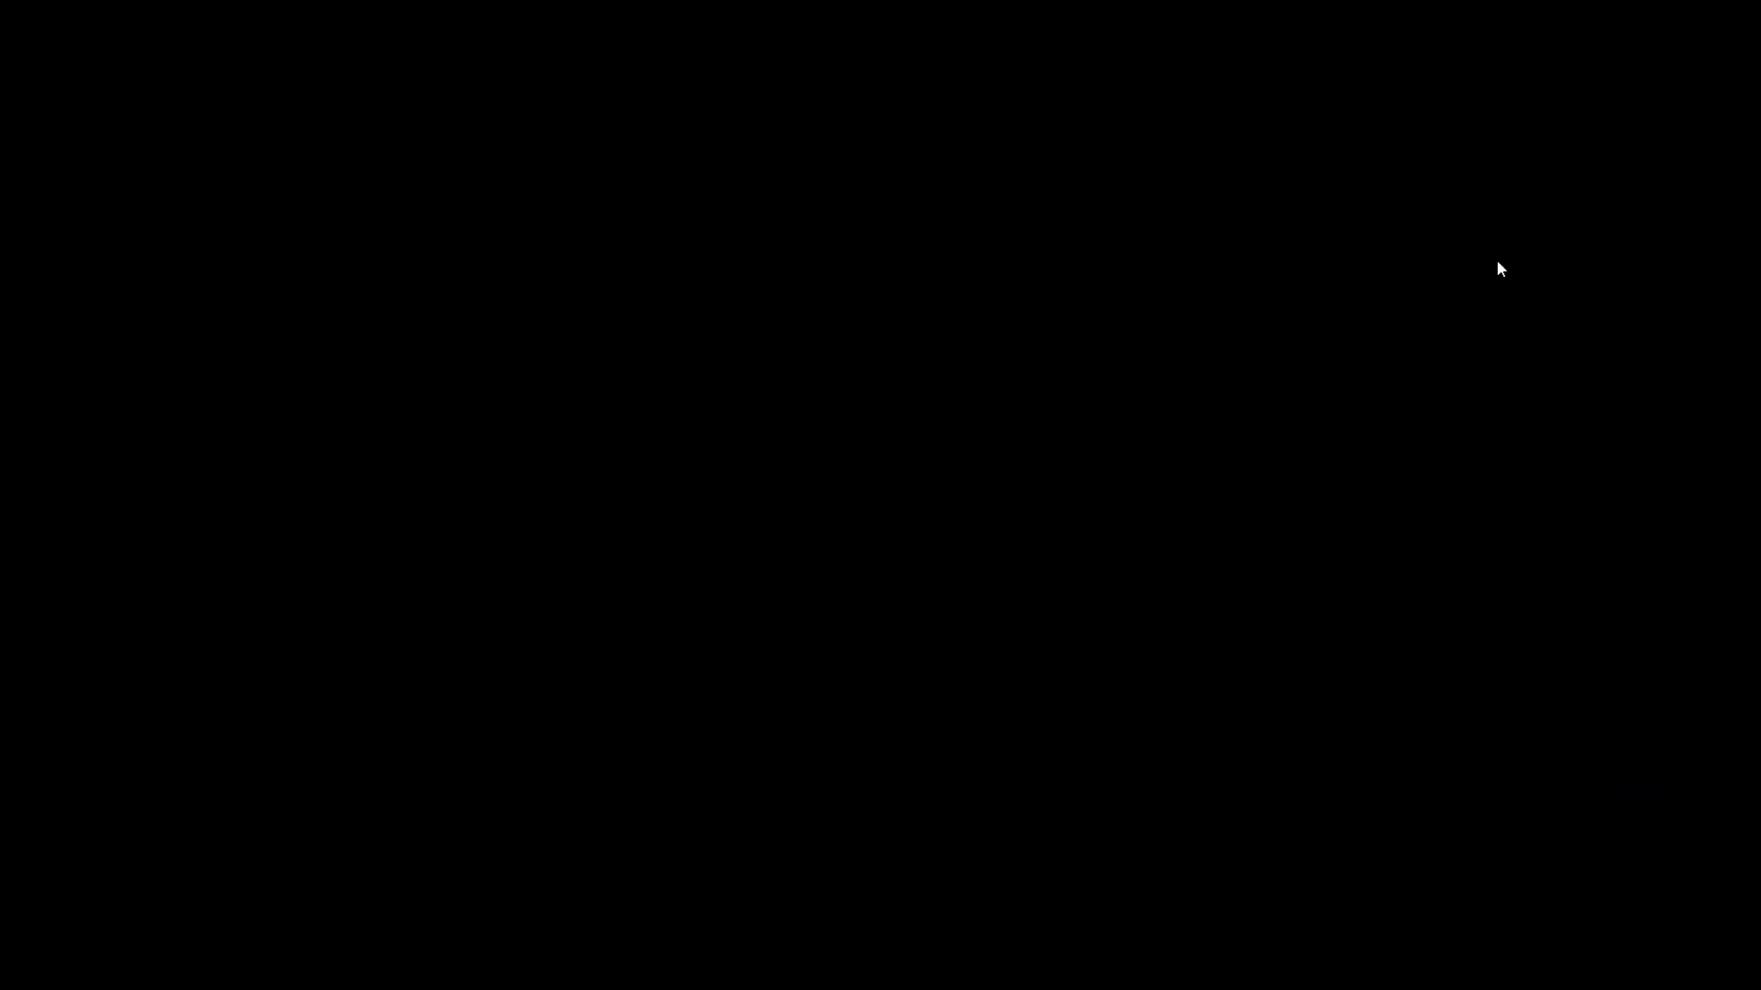
Search plugins for 'faq', then install and activate Ultimate FAQ
left_click(1497, 262)
type("faq")
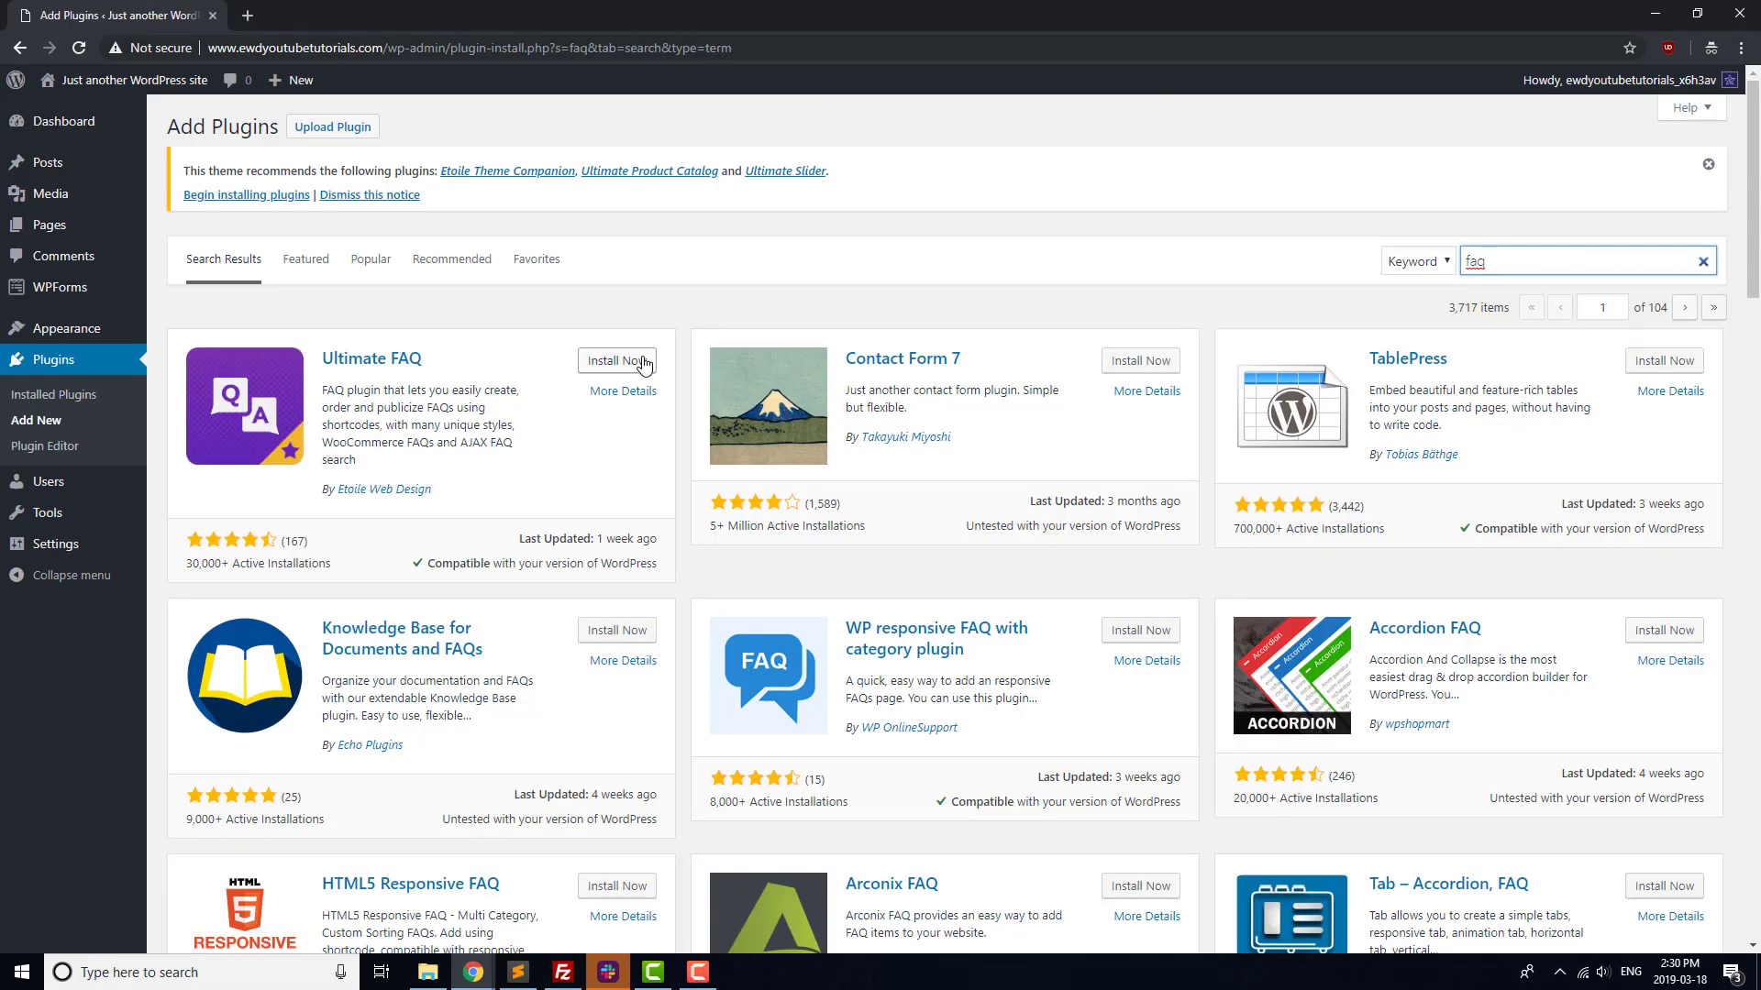
left_click(645, 364)
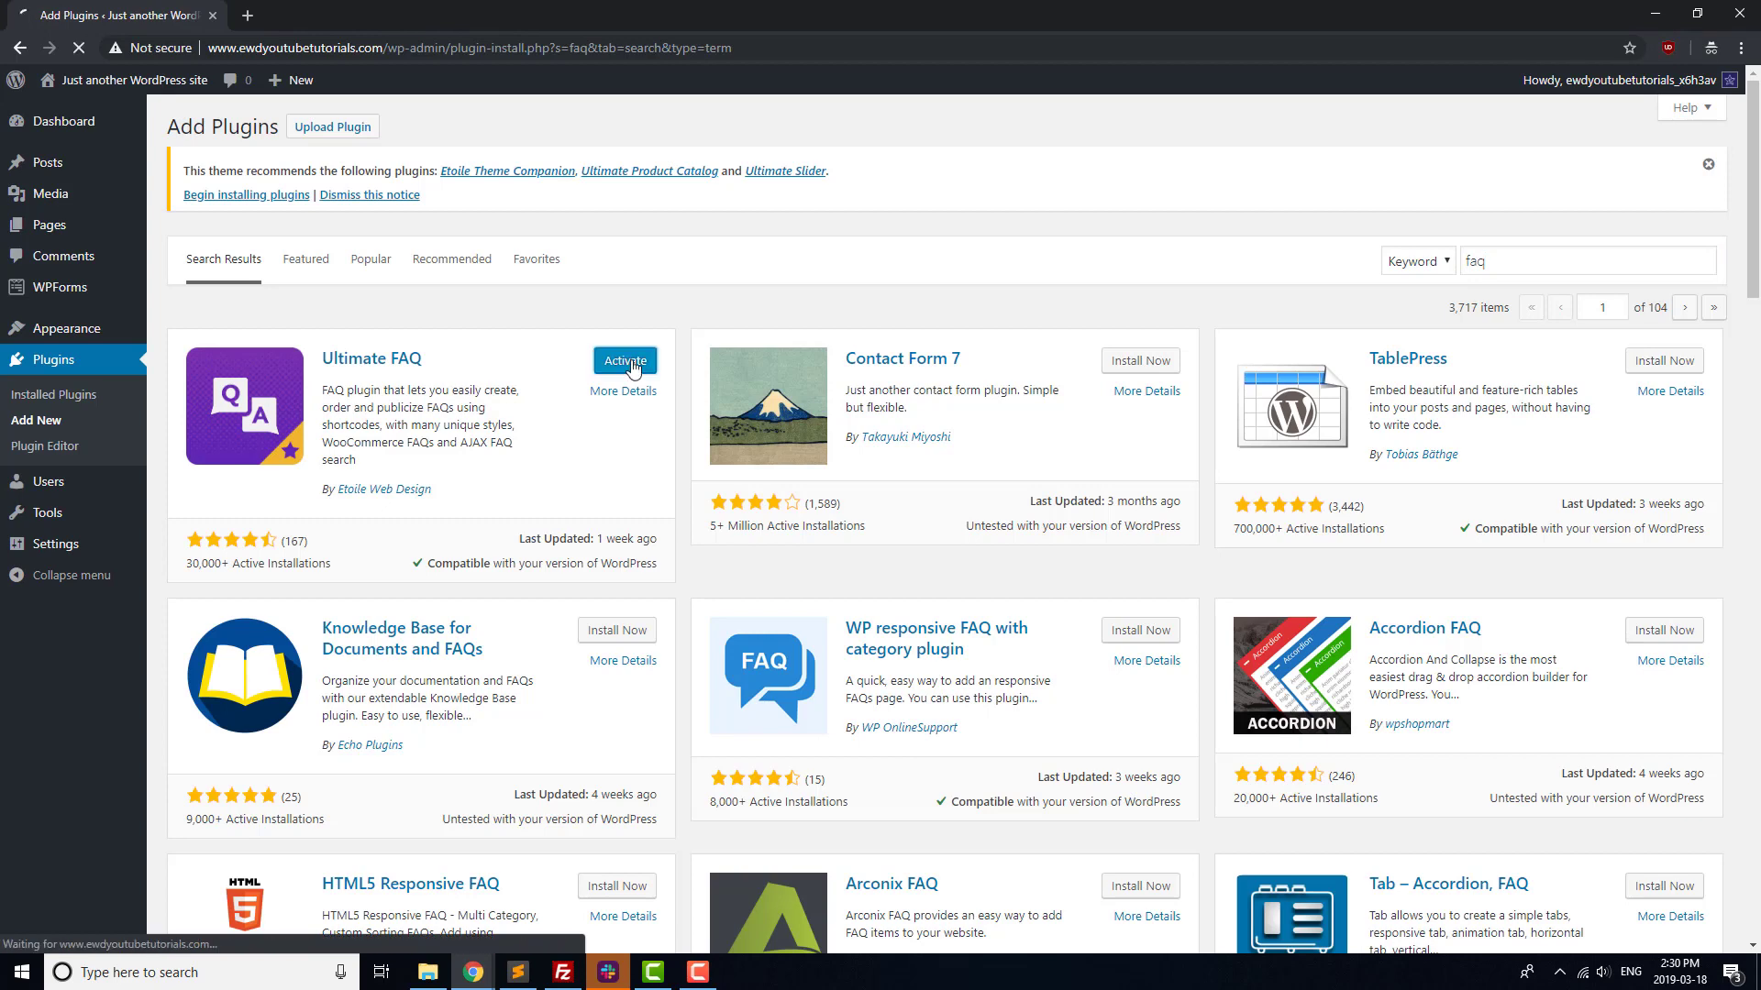
left_click(635, 367)
Create the Applications and Ordering FAQ categories in the setup wizard
left_click(872, 444)
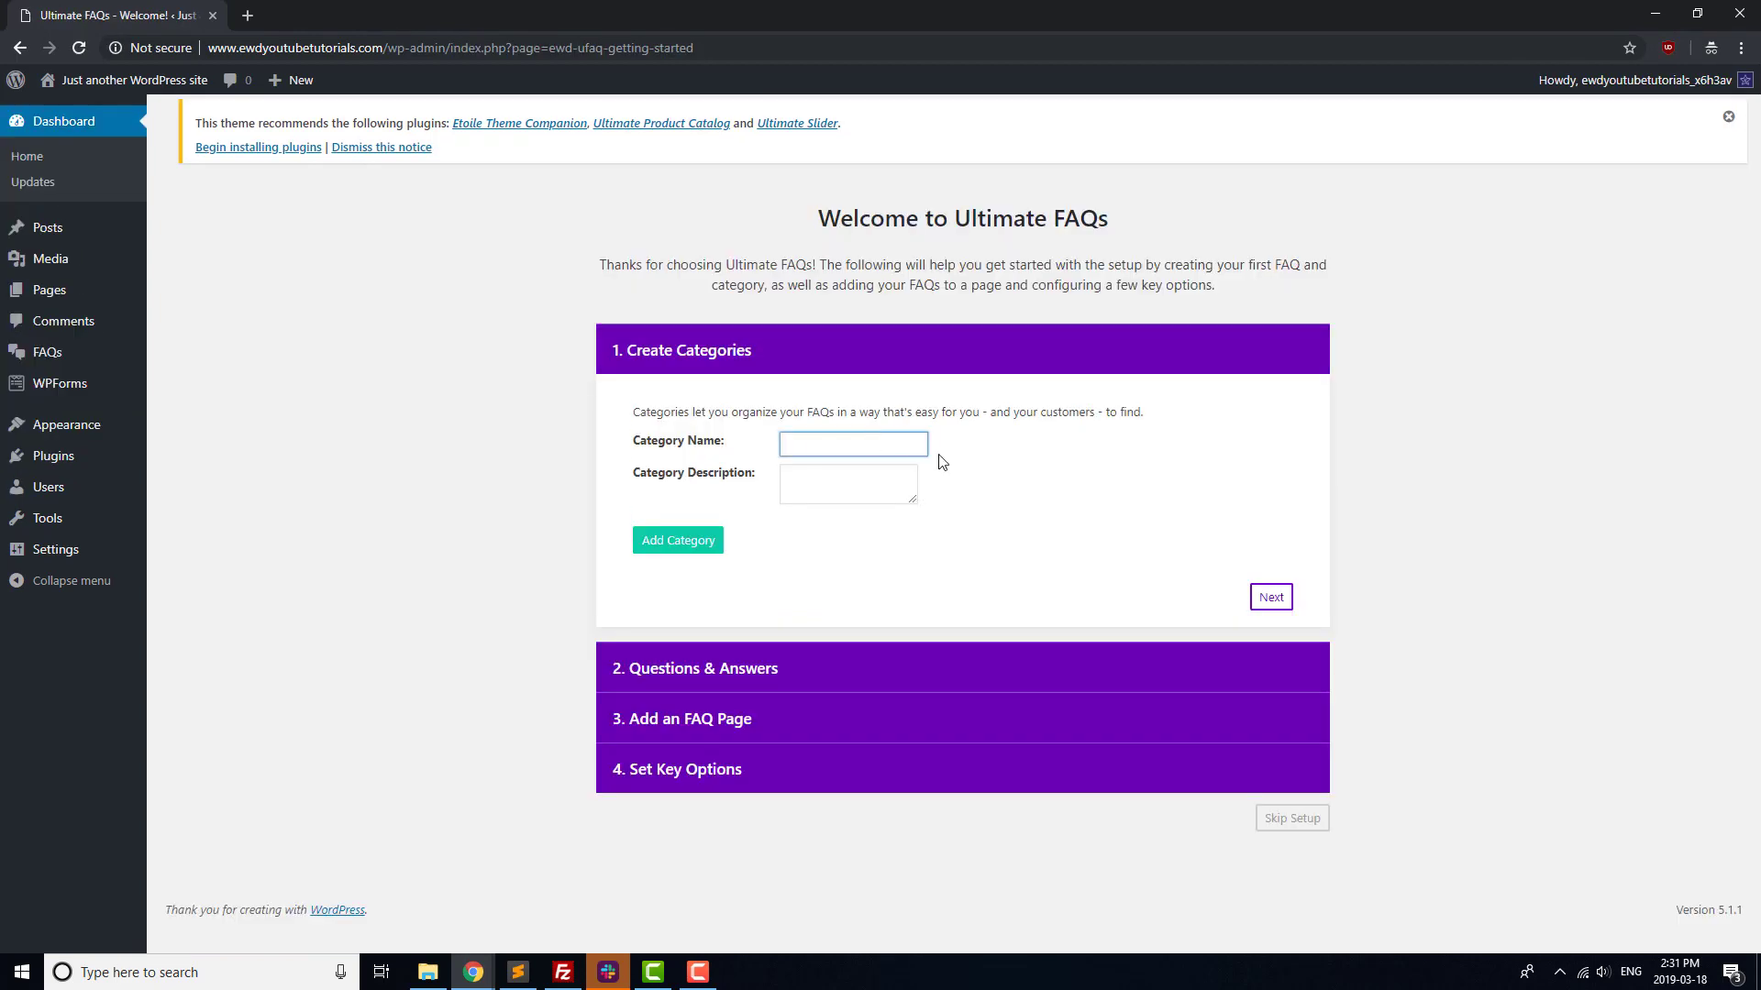
type("Applications")
left_click(645, 547)
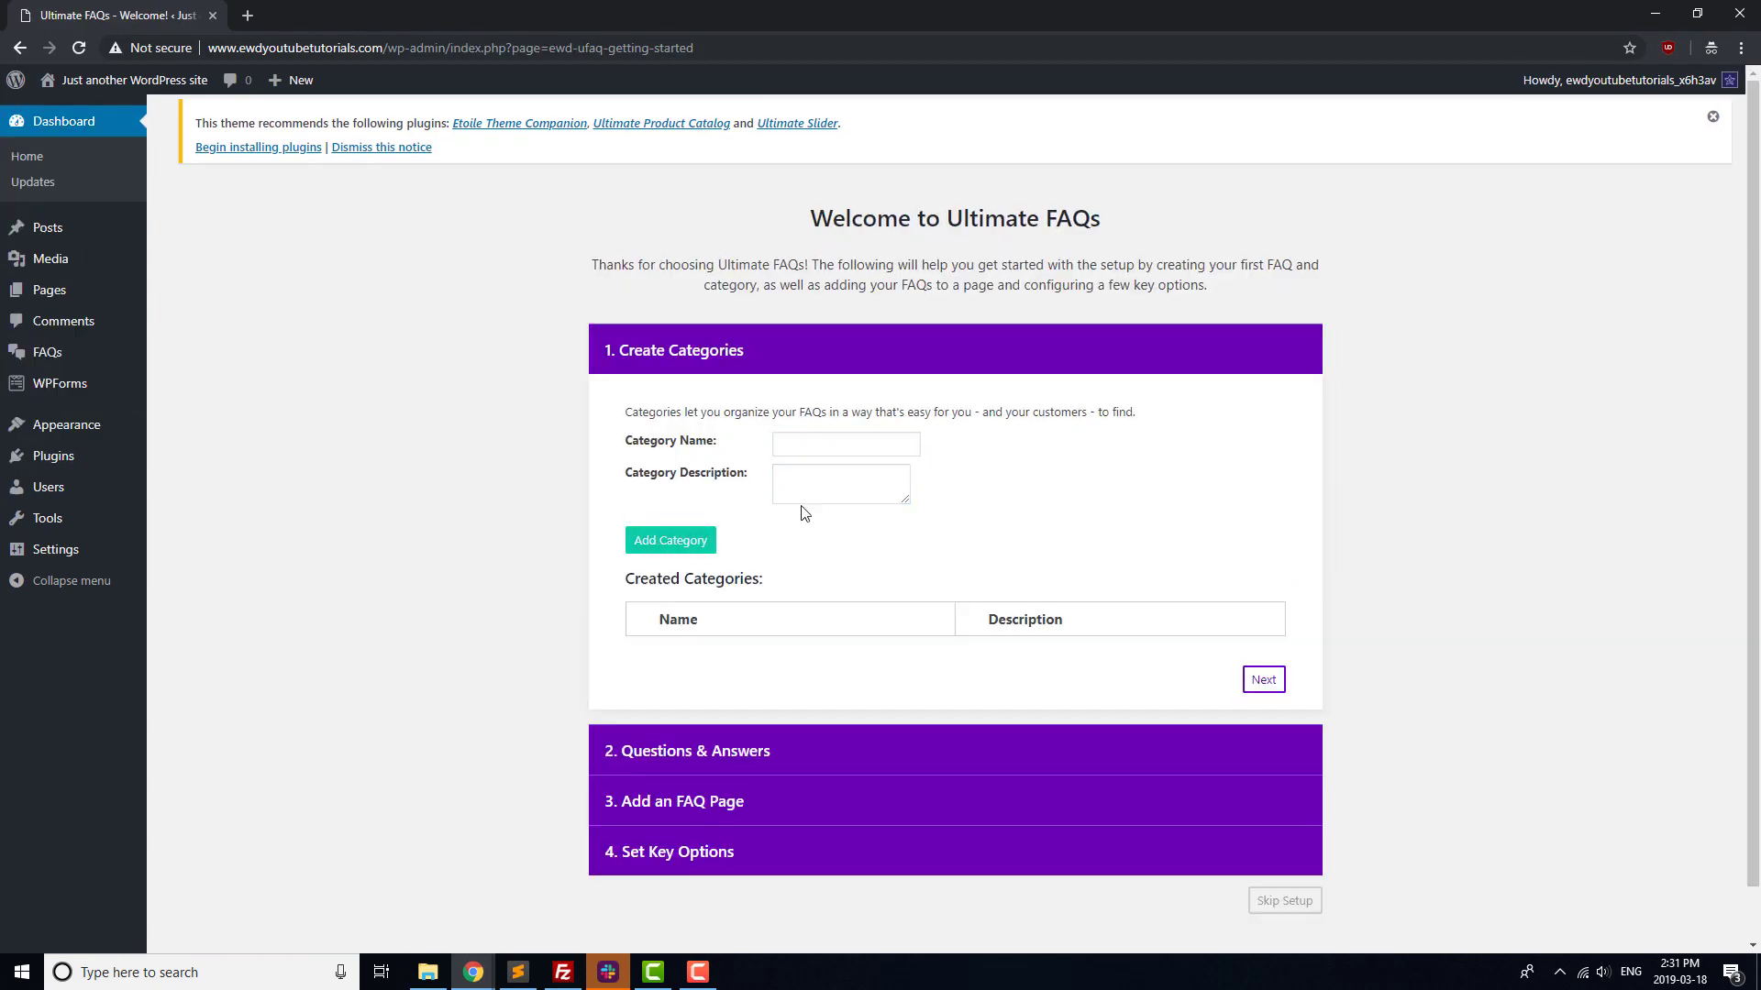
left_click(821, 453)
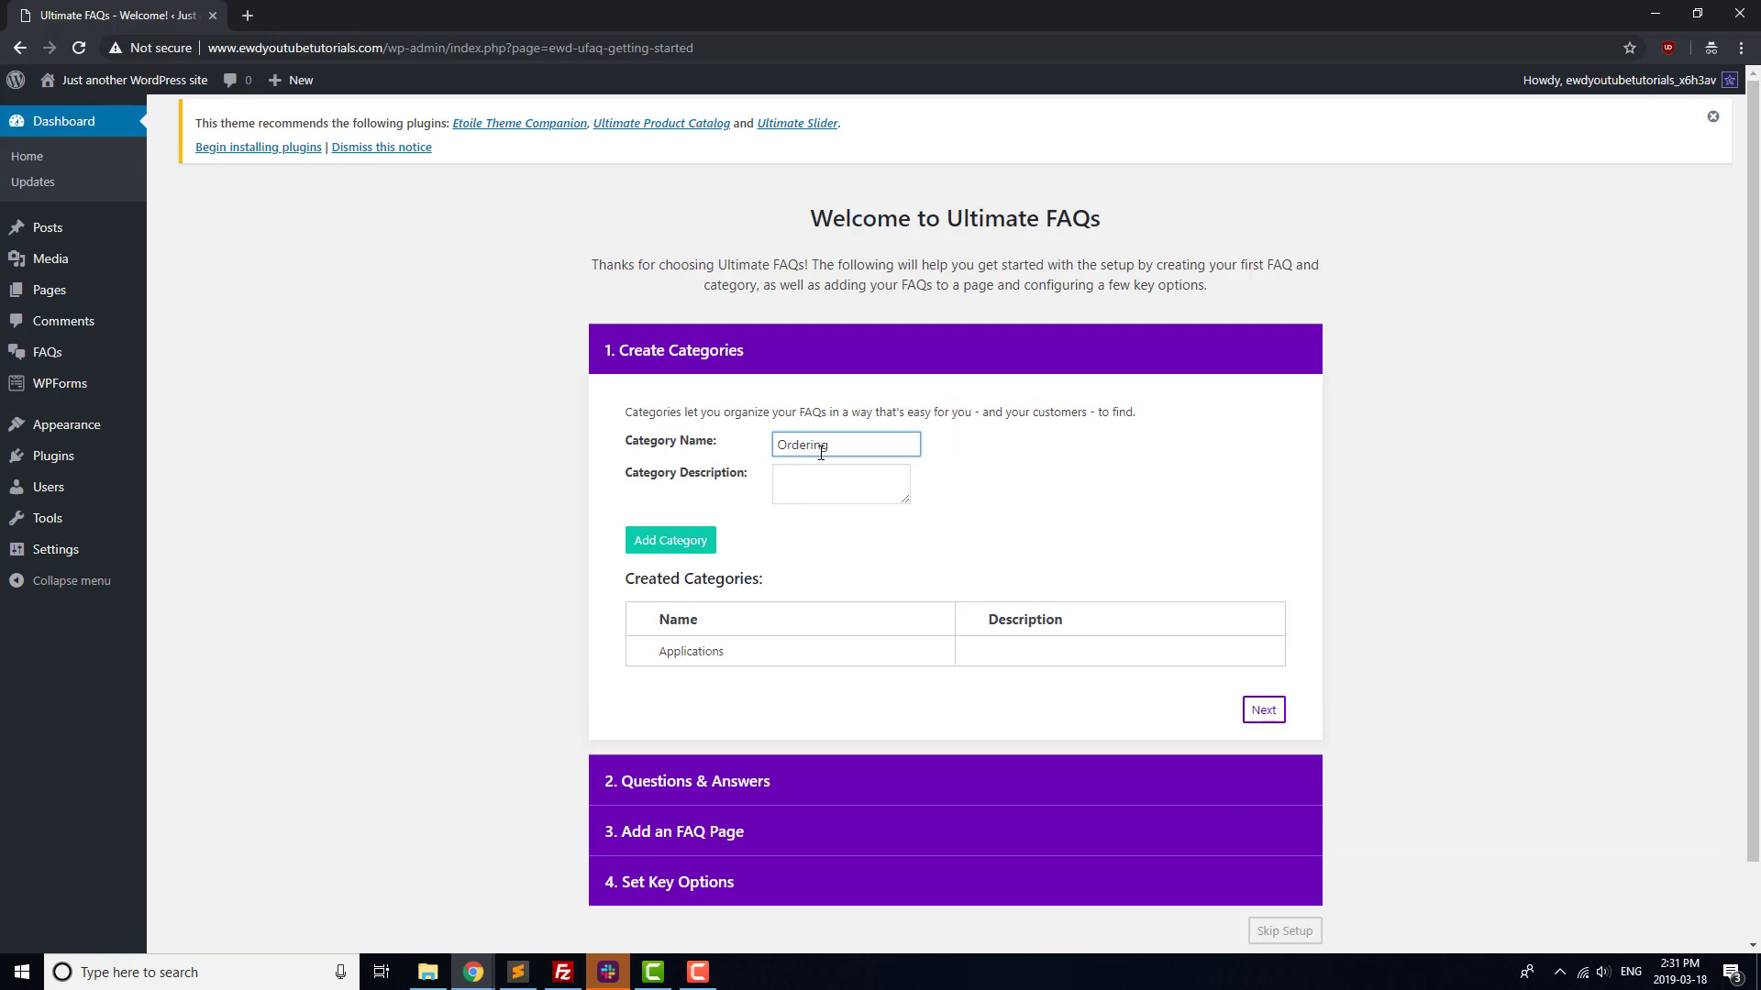
left_click(689, 549)
left_click(1264, 731)
Add the FAQ 'How do I apply?' with answer 'Send us an em…' under Applications
left_click(808, 494)
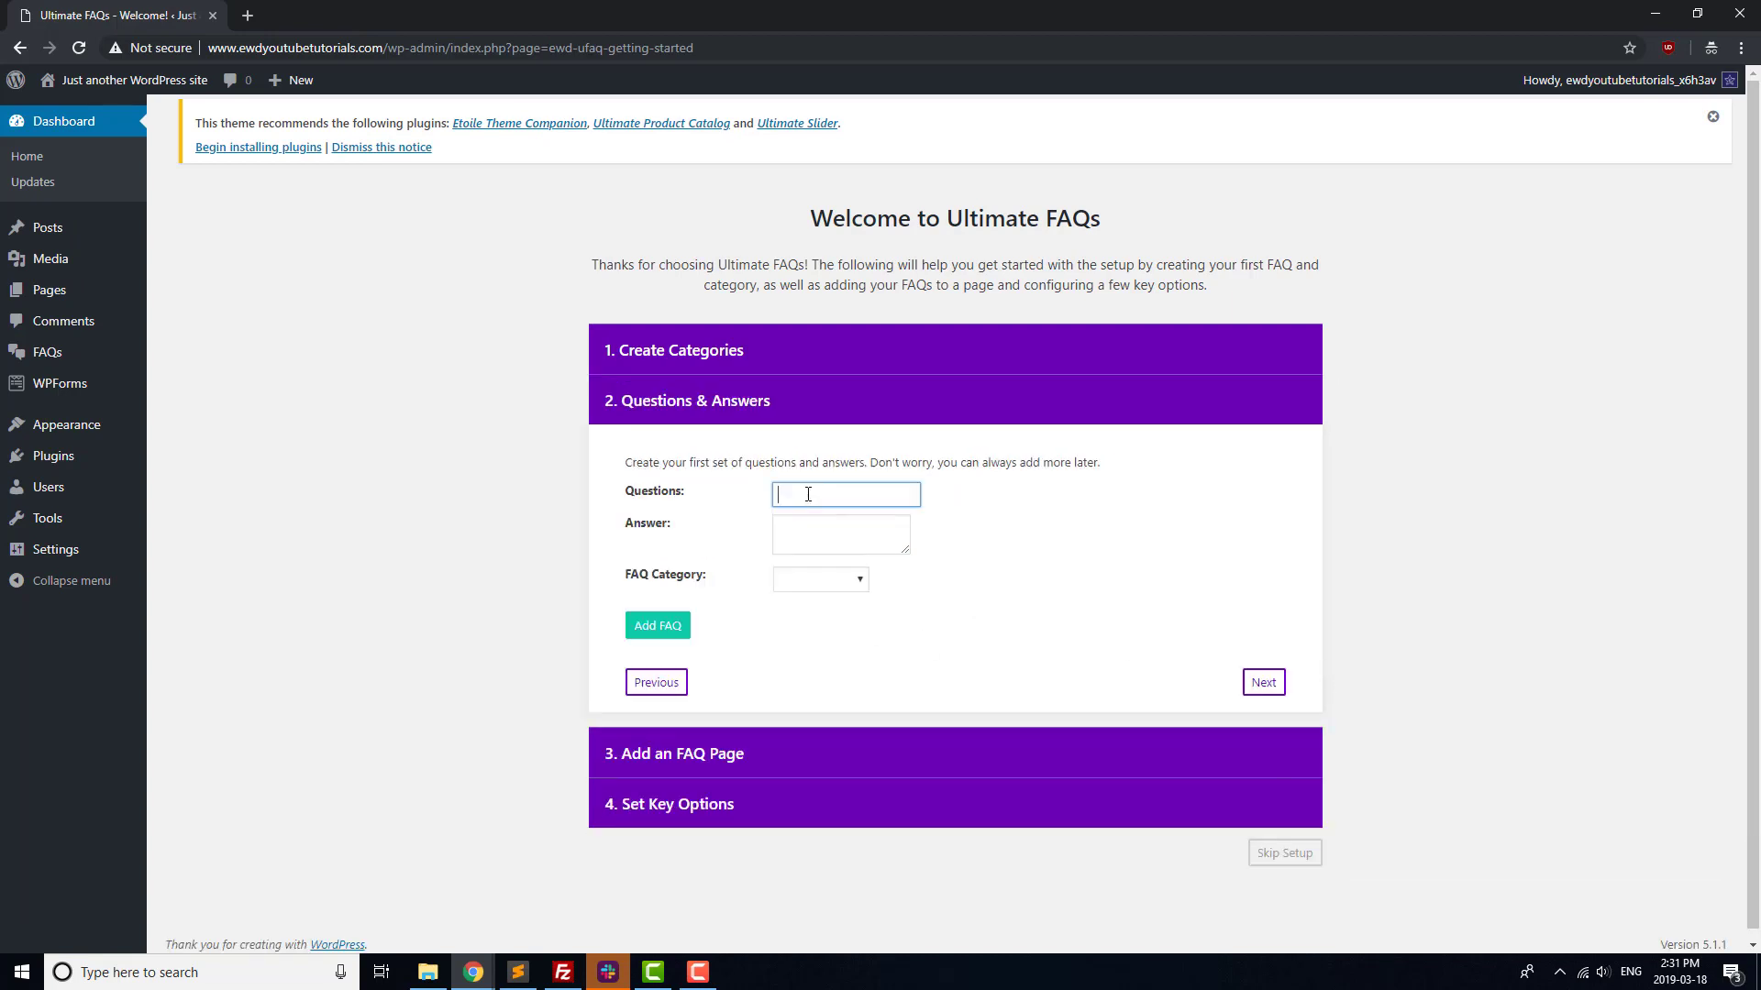
type("How do I apply?")
key("Tab")
type("Send us an em")
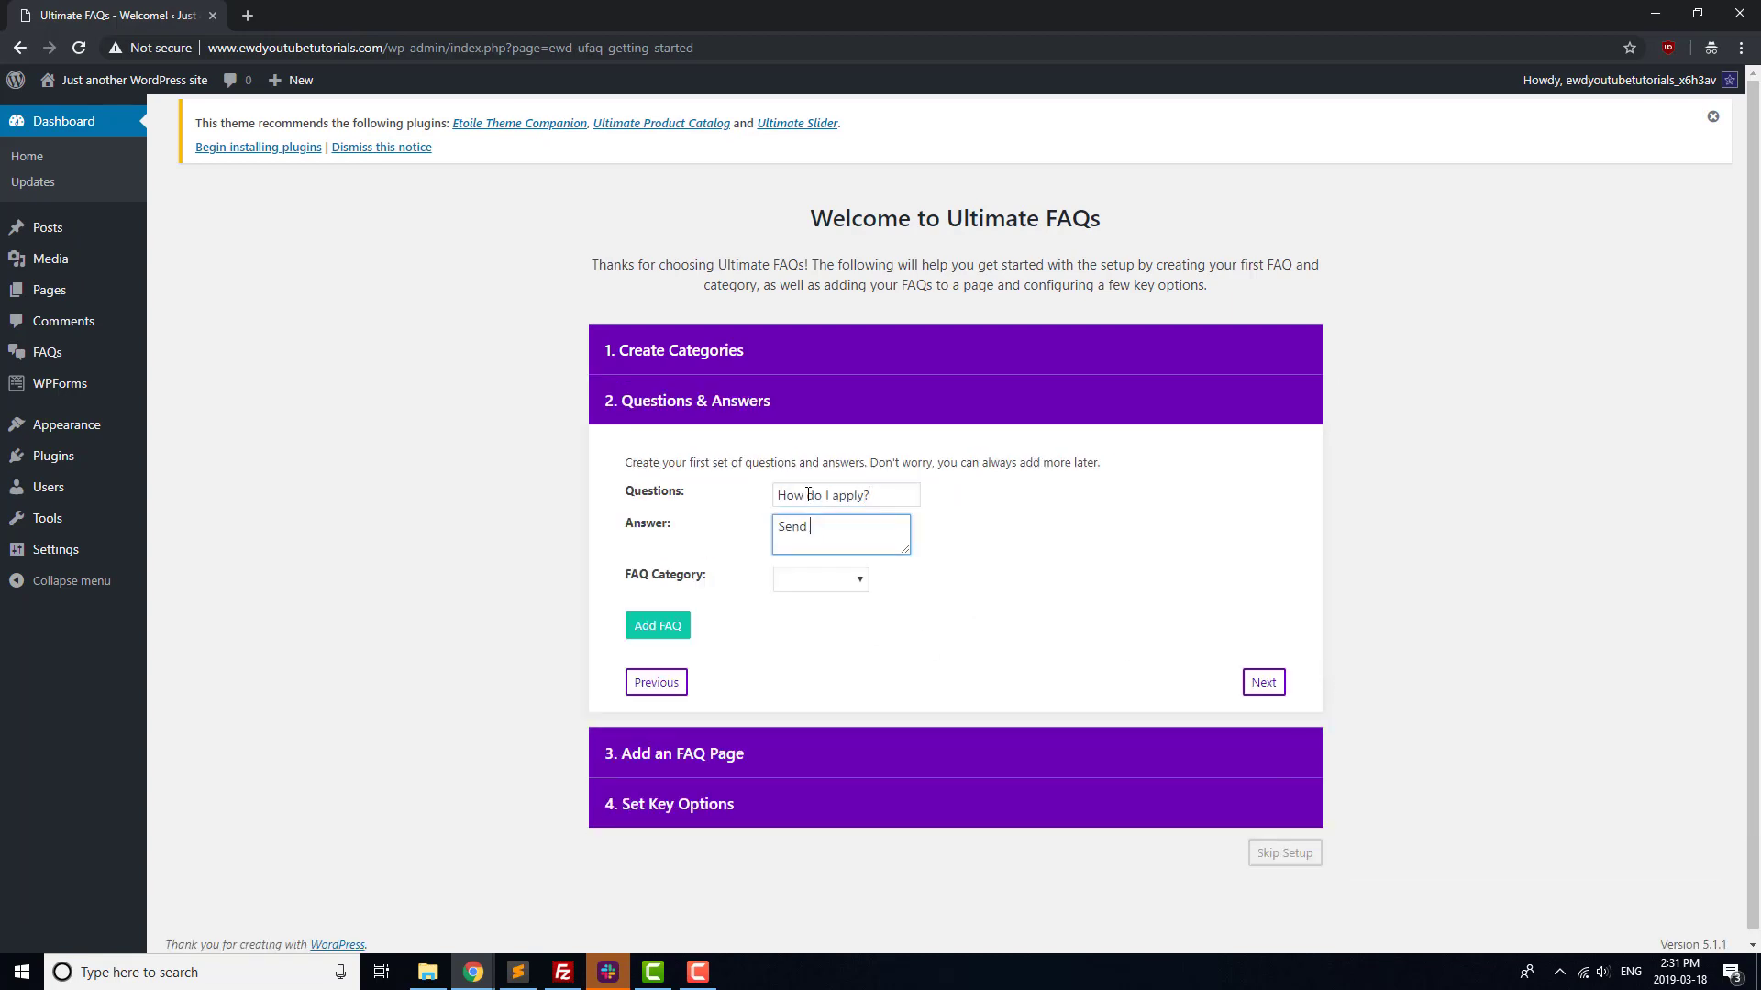
left_click(850, 580)
left_click(807, 613)
left_click(657, 625)
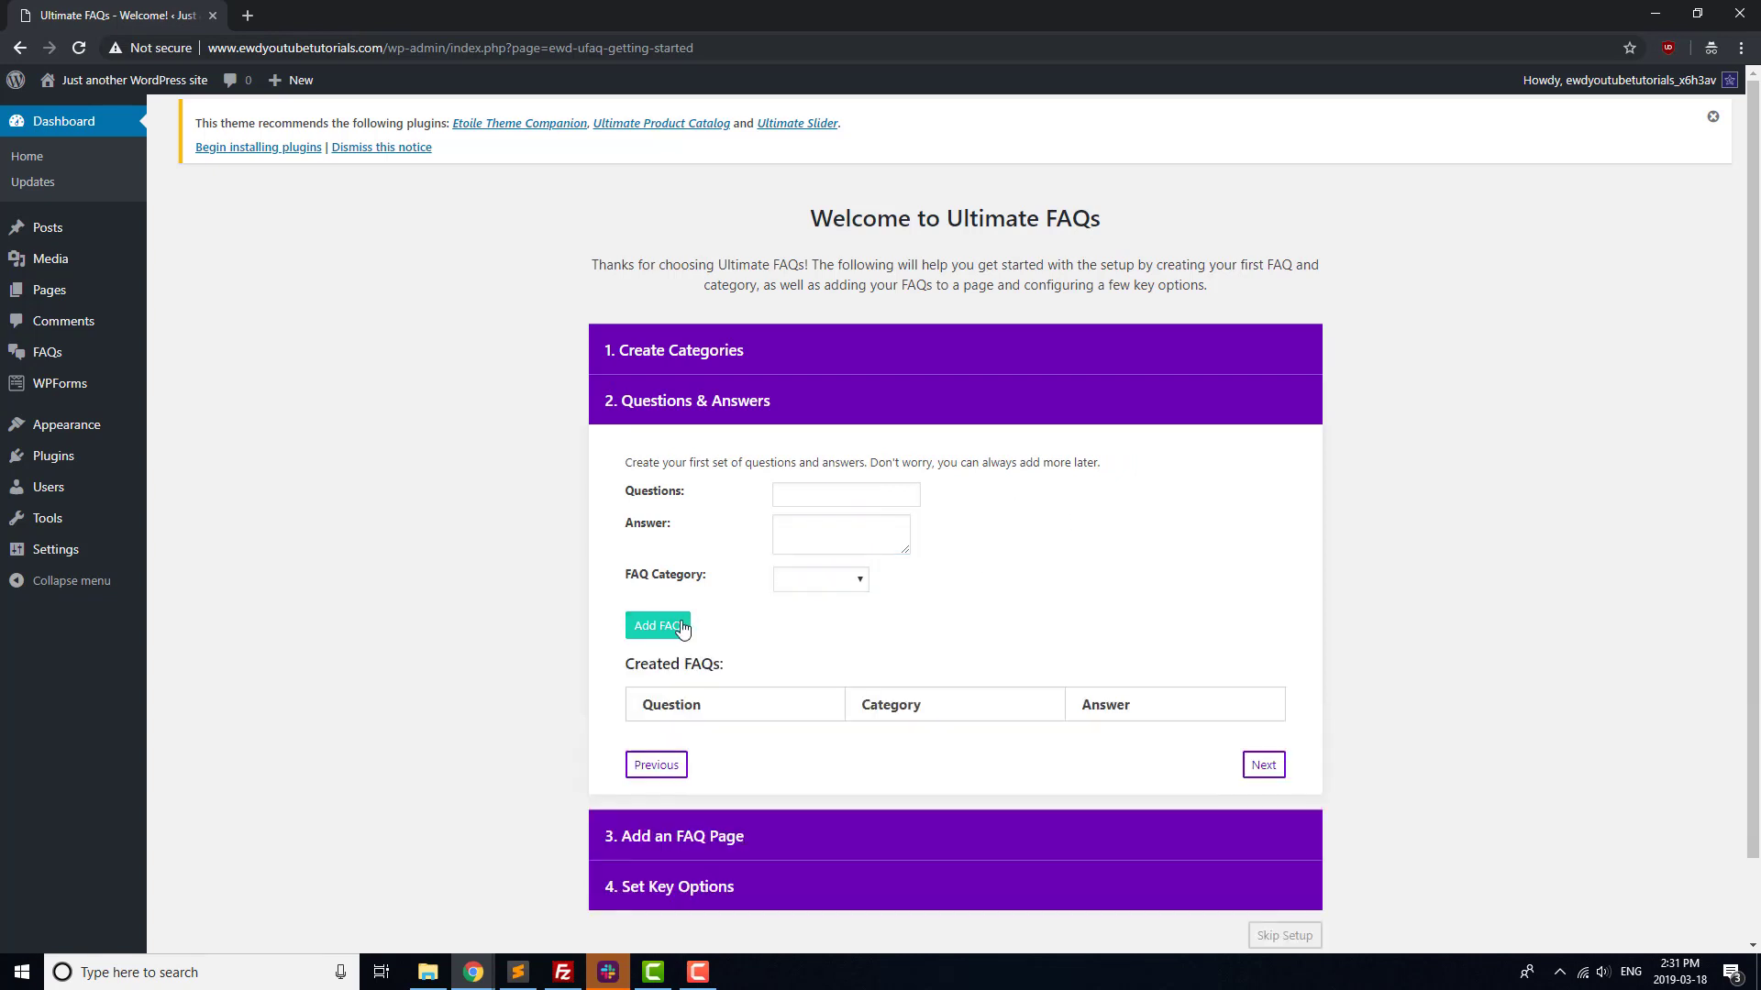
Add the FAQ 'Where can I order?' answered 'Give us a call to order.' under Ordering
left_click(818, 498)
type("Where can")
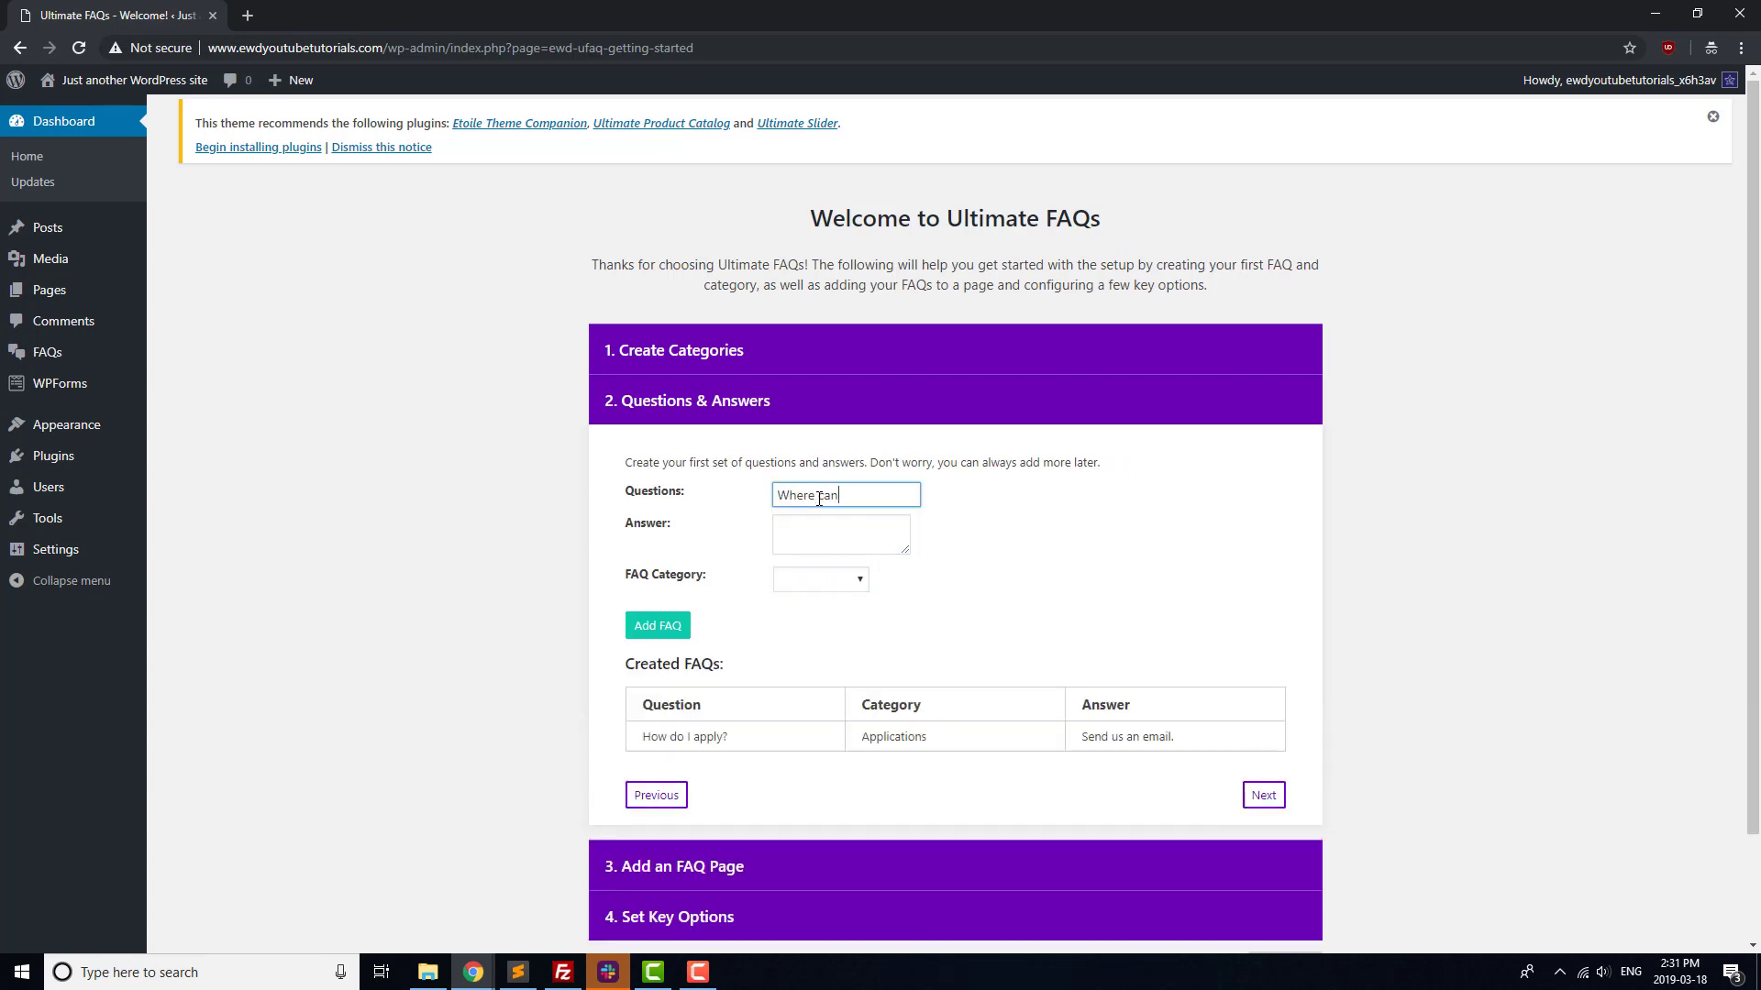
type(" I order?")
key("Tab")
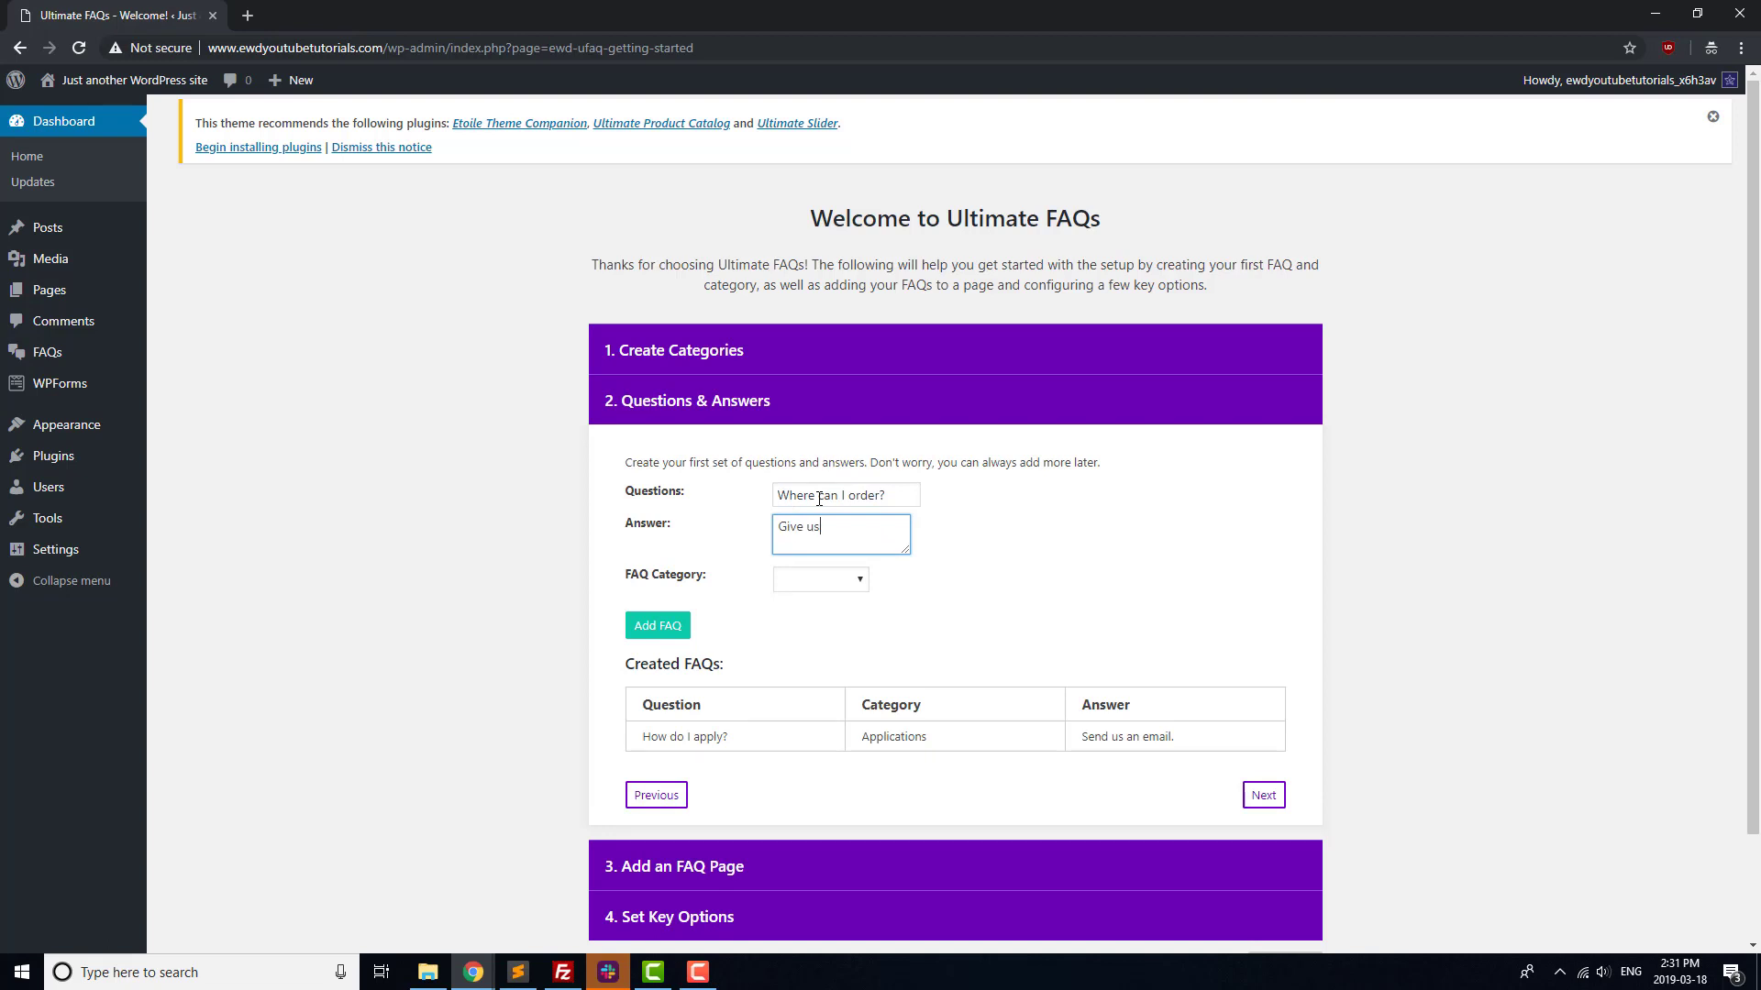
type("Give us a call to order?")
key("BackSpace")
type(".")
left_click(836, 581)
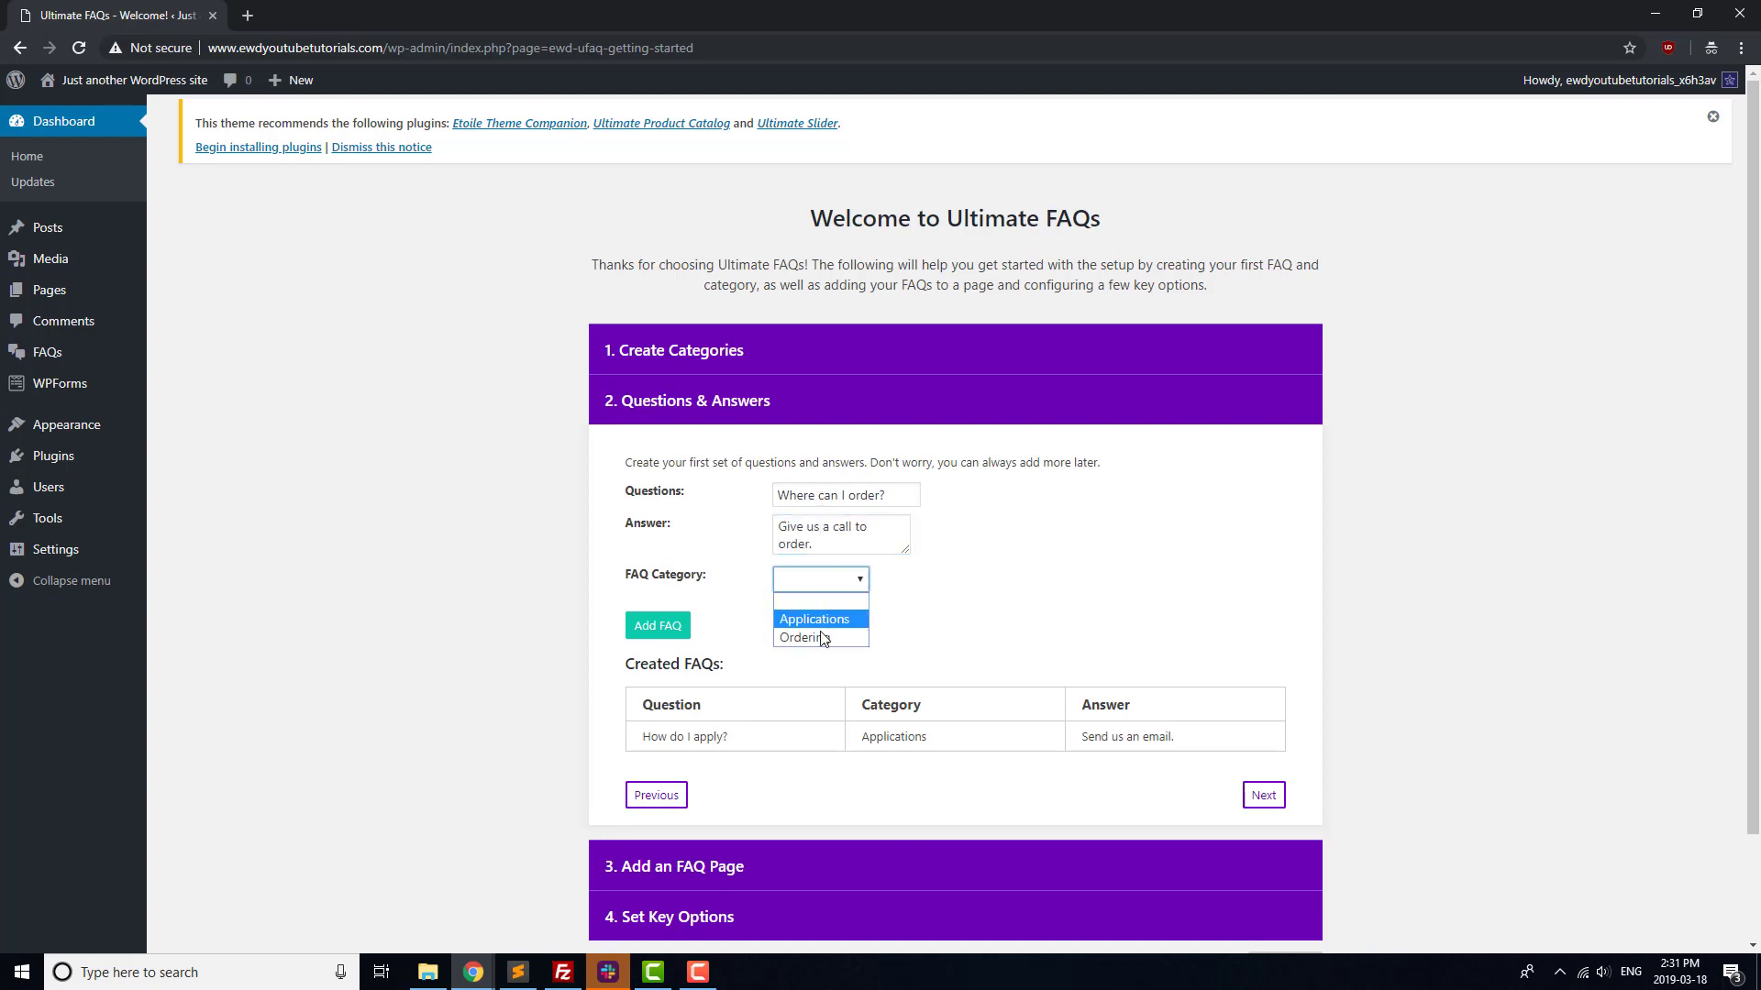
left_click(822, 636)
left_click(655, 626)
Skip the remaining FAQ wizard steps and finish the setup
scroll(1101, 688, "down", 1)
left_click(1257, 735)
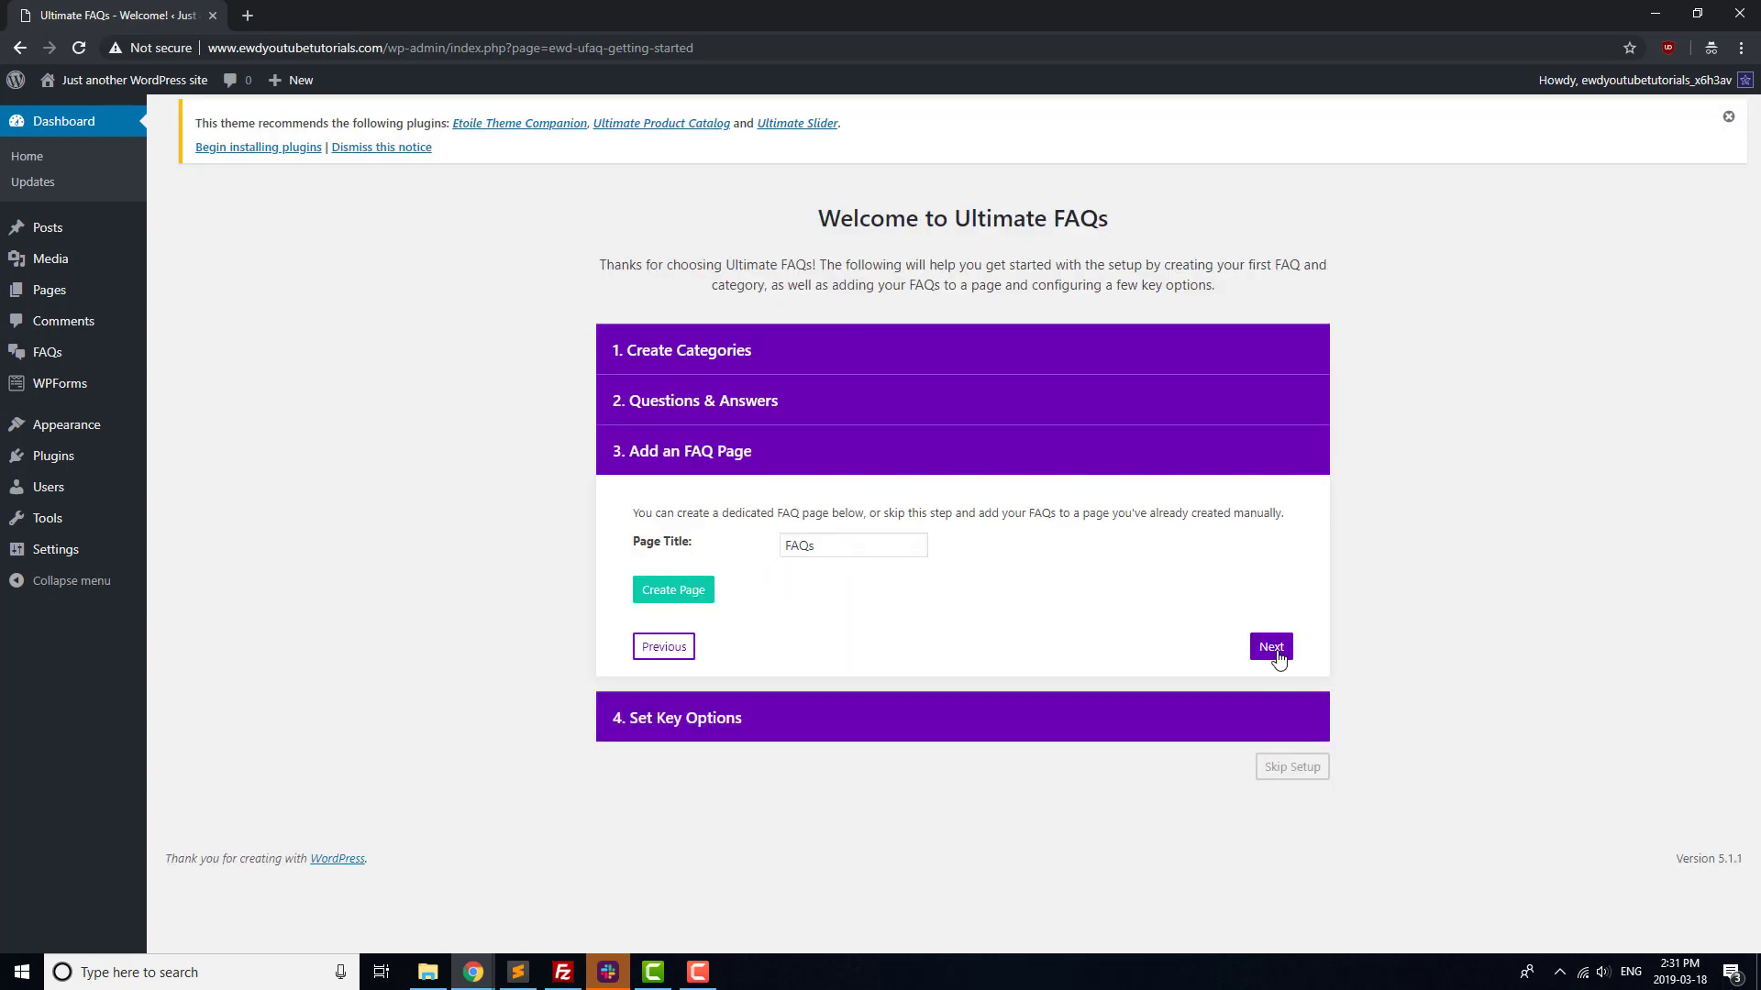
left_click(1271, 647)
left_click(1266, 773)
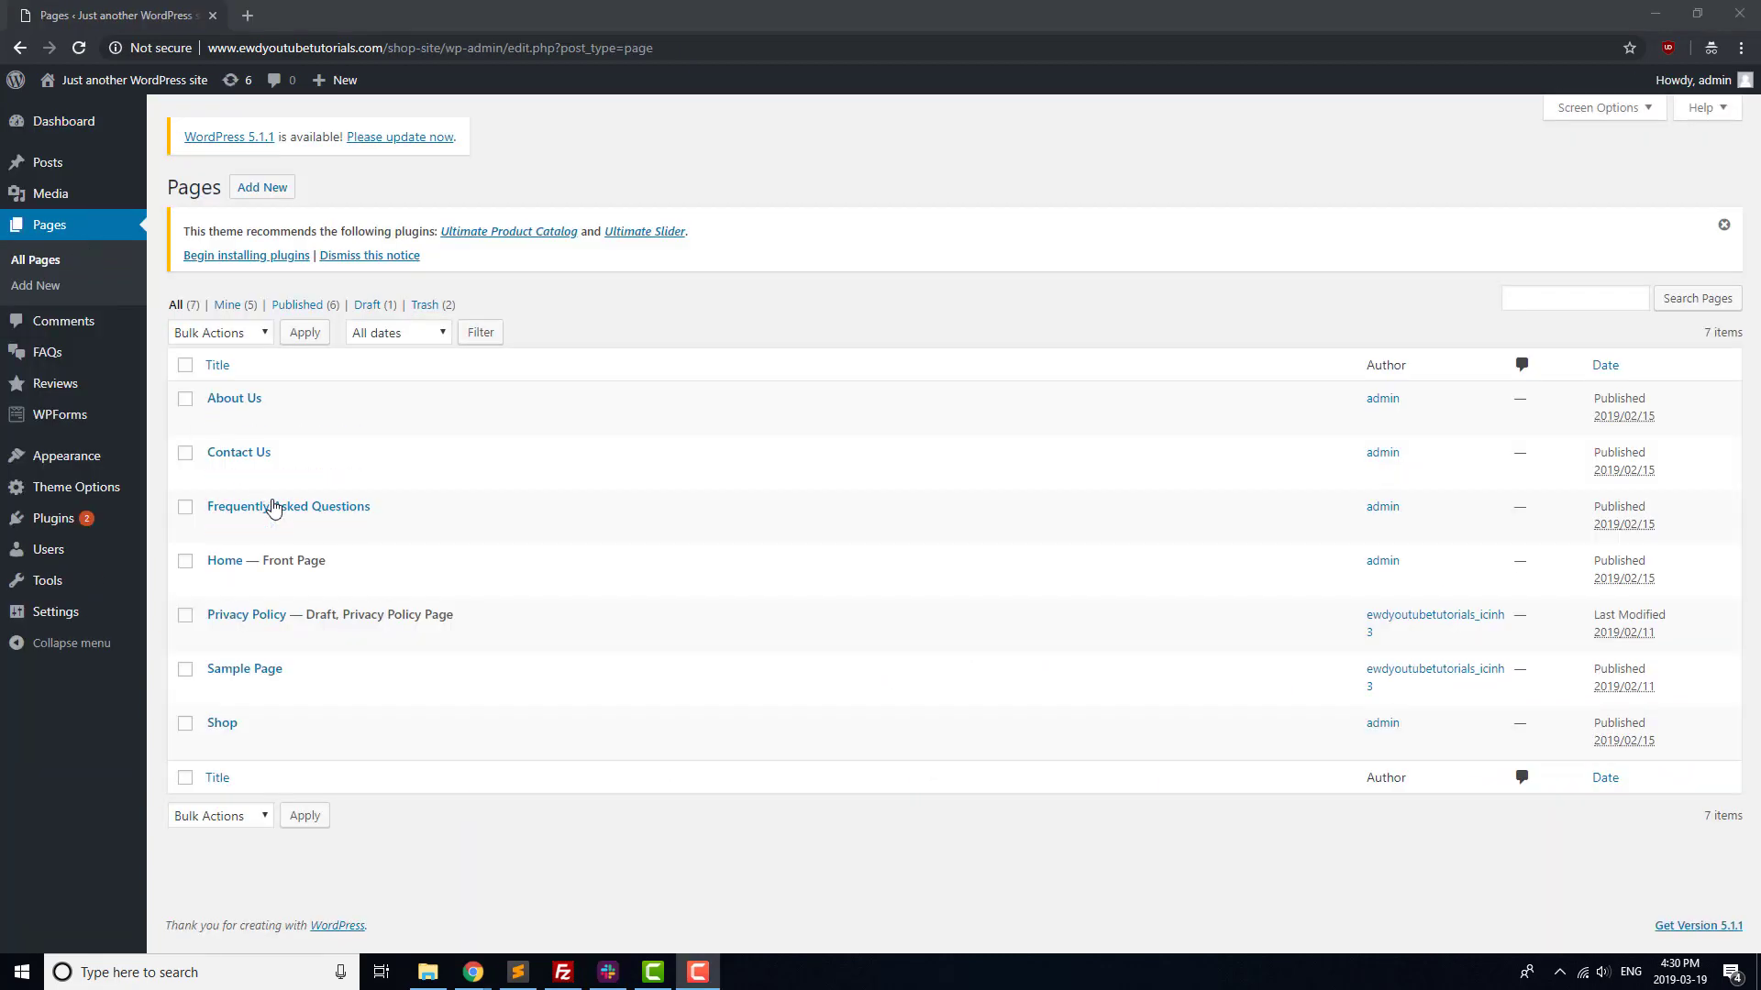
Replace the 'FAQs coming soon!' paragraph with a Display FAQs block on the Frequently Asked Questions page
left_click(273, 506)
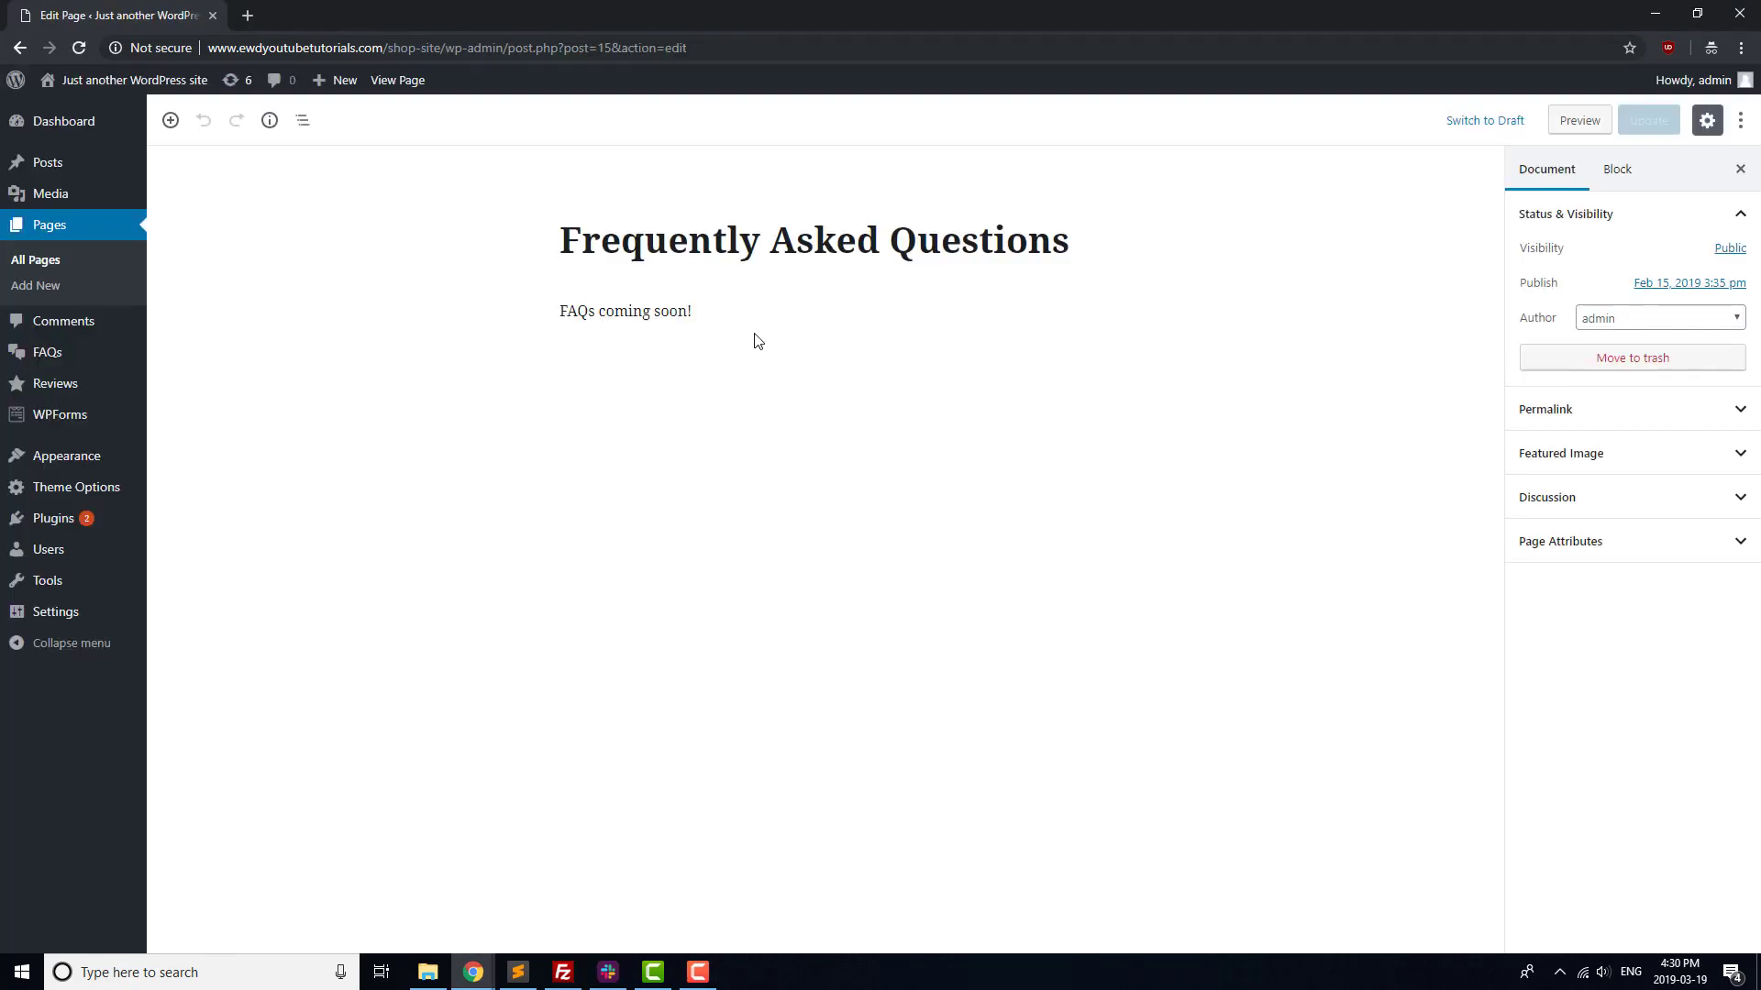
left_click(724, 315)
key("ctrl+a")
key("BackSpace")
left_click(518, 310)
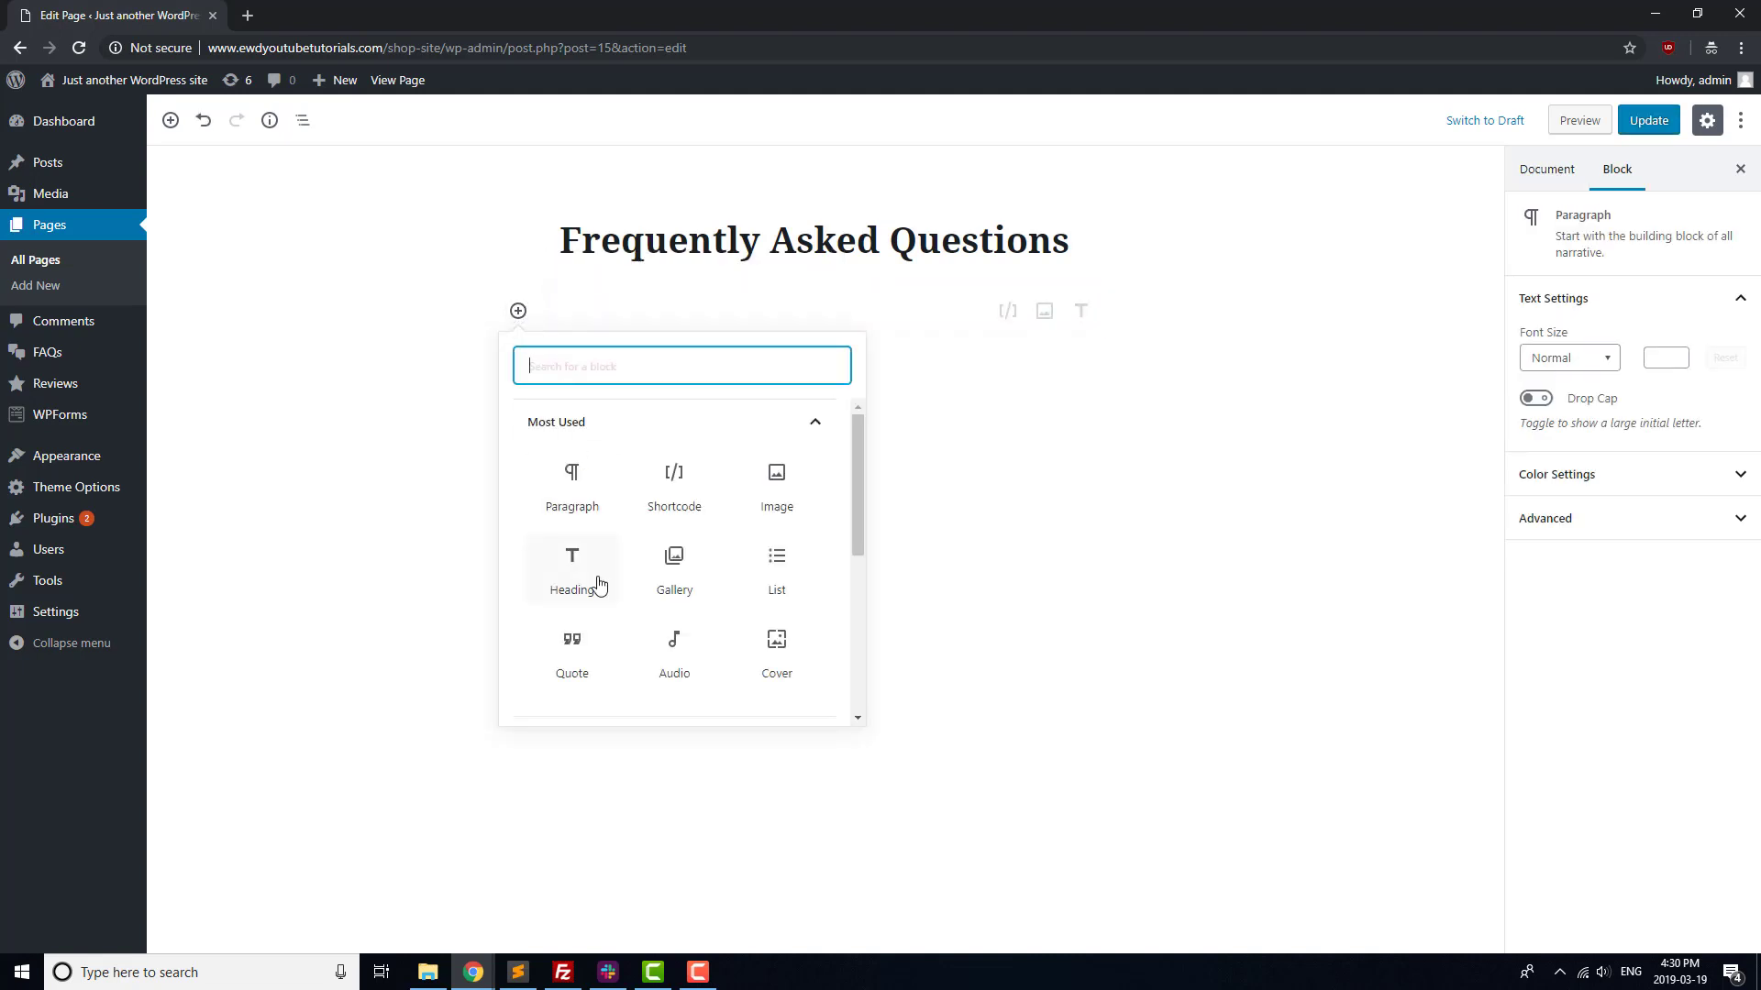
scroll(597, 581, "down", 5)
left_click(632, 651)
left_click(564, 519)
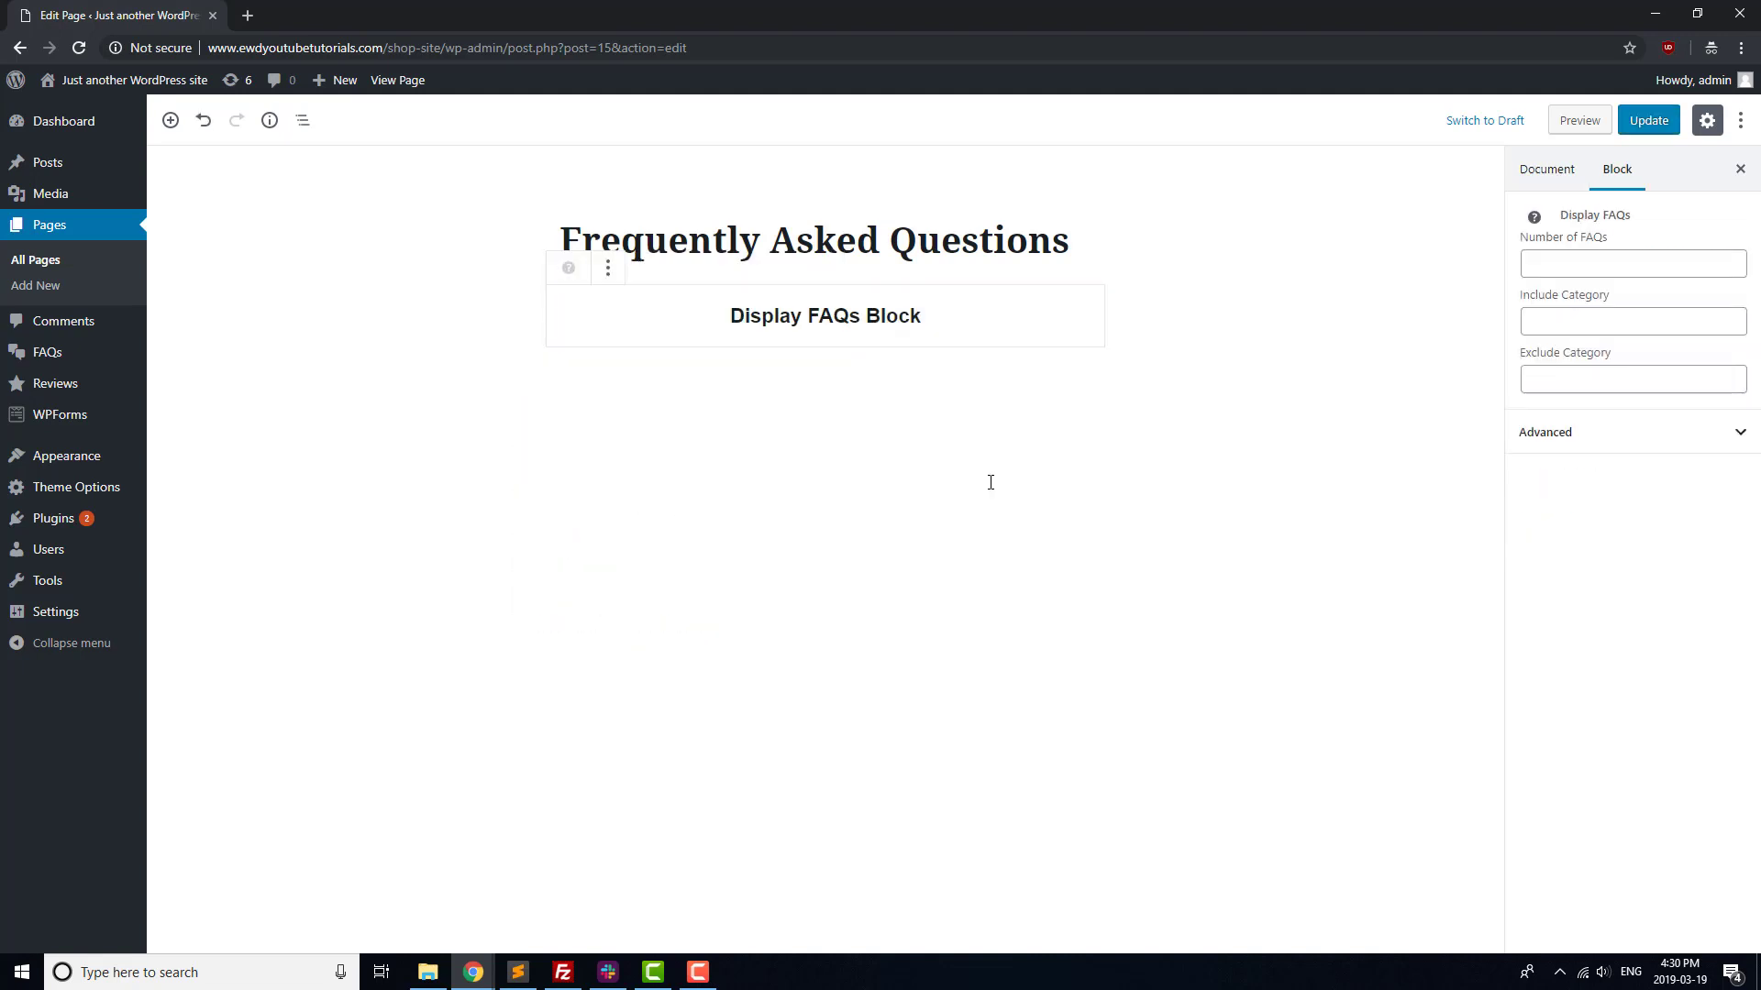
Update the page, view it live, and expand one FAQ's answer
left_click(1630, 130)
left_click(397, 79)
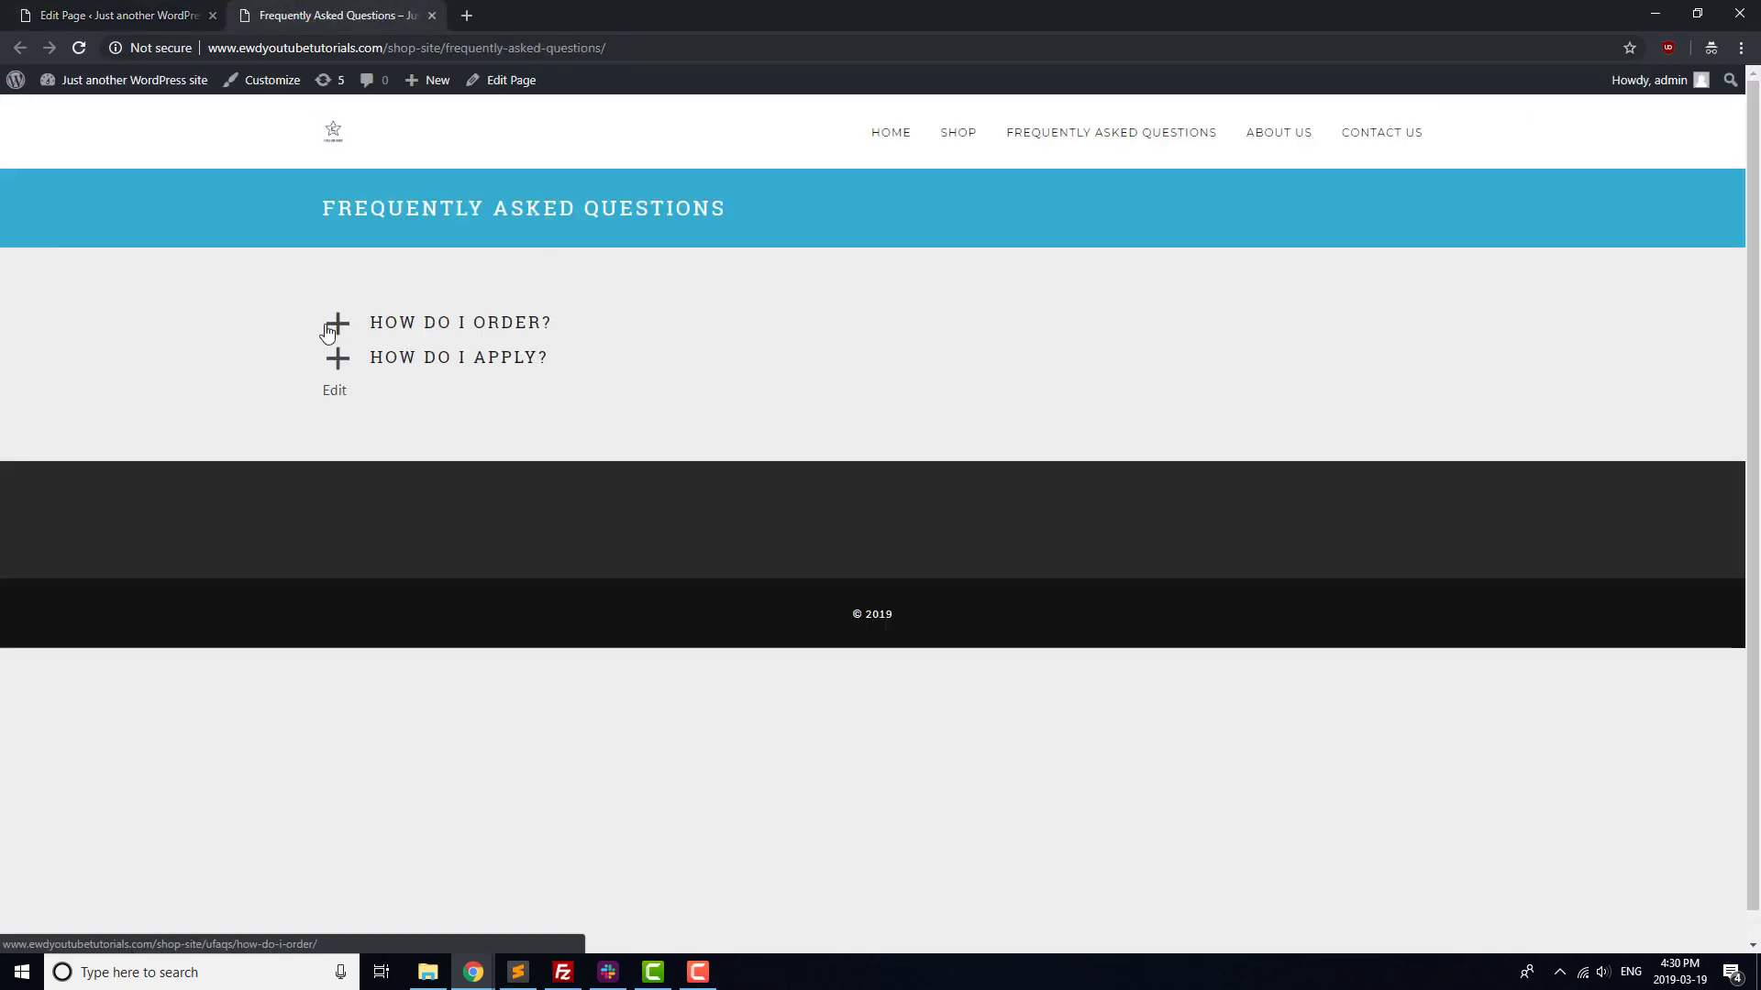
left_click(419, 325)
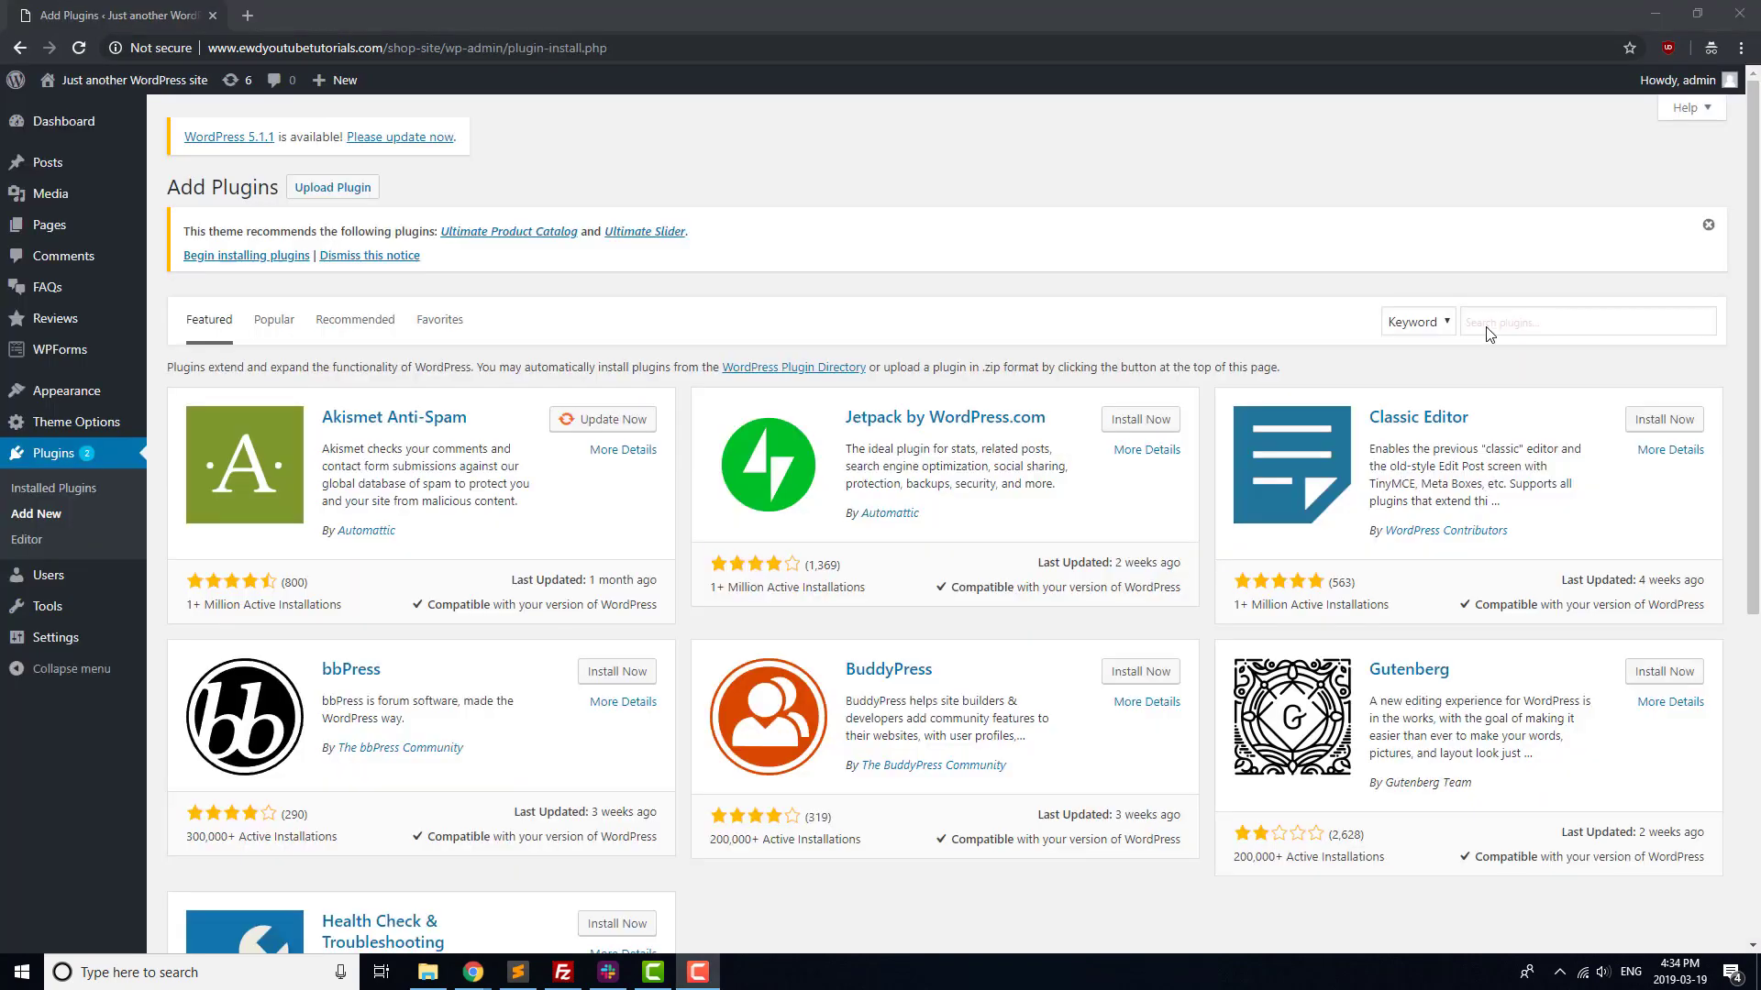
Search for 'ultimate prod', then install and activate the Ultimate Product Catalog plugin
left_click(1485, 327)
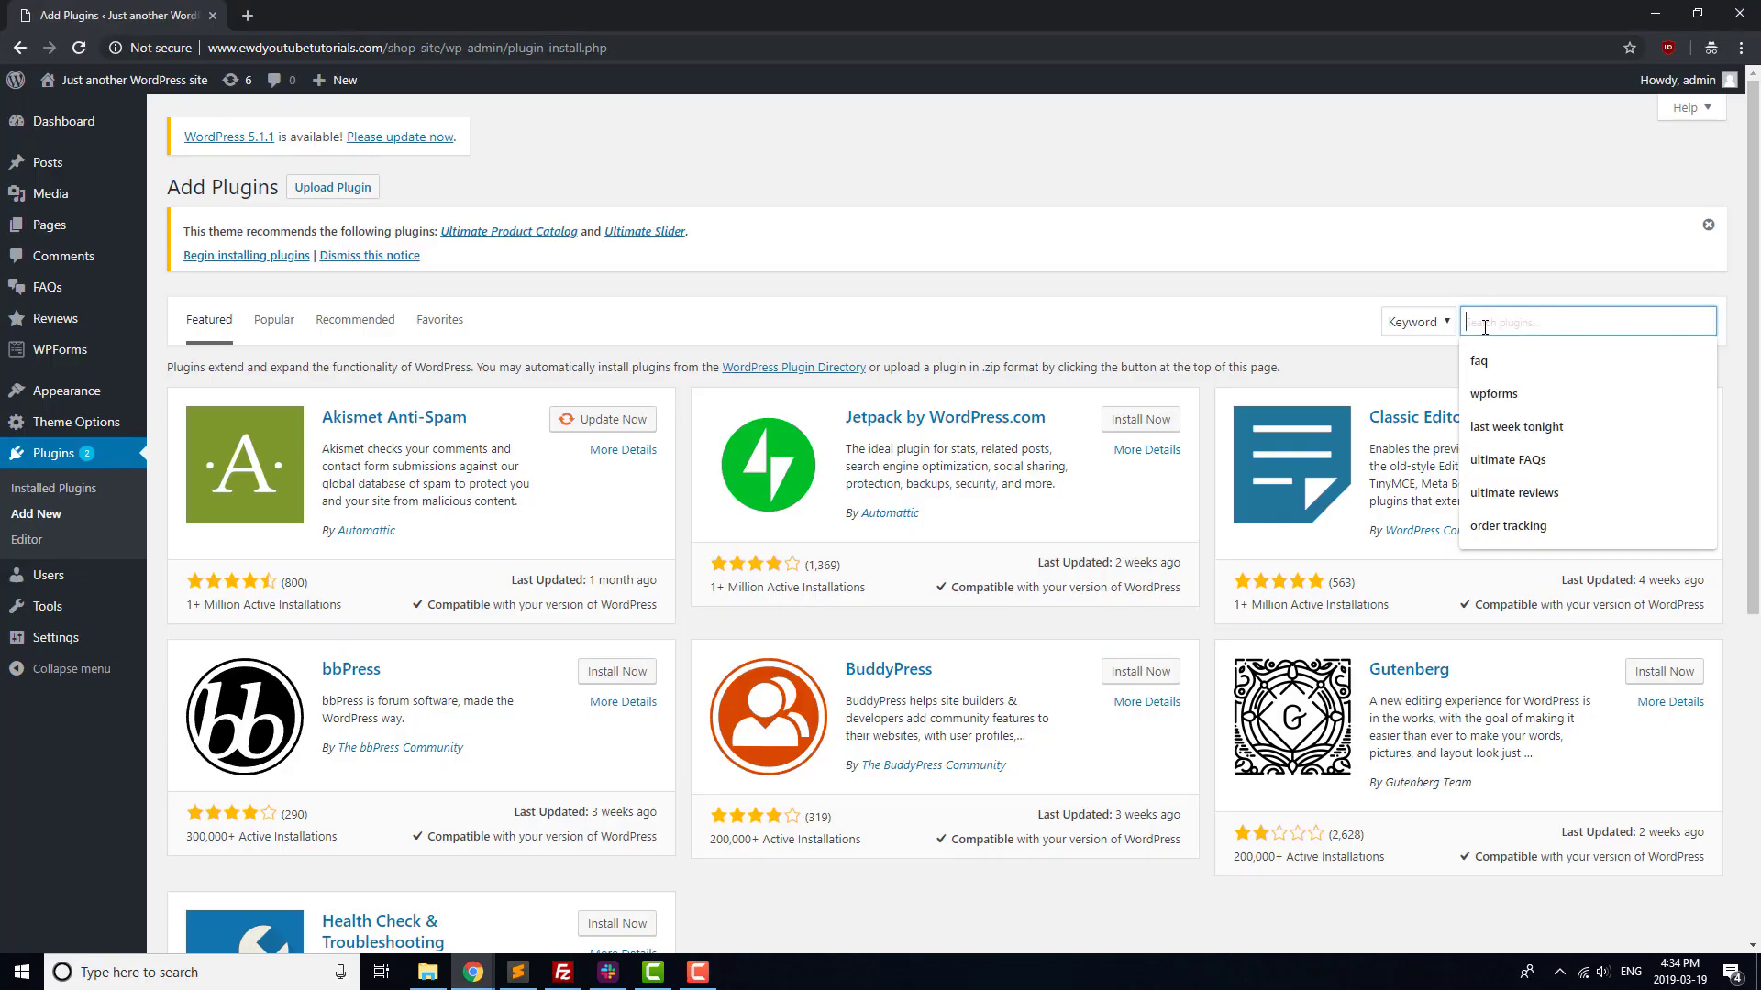
type("ultimate product catalog")
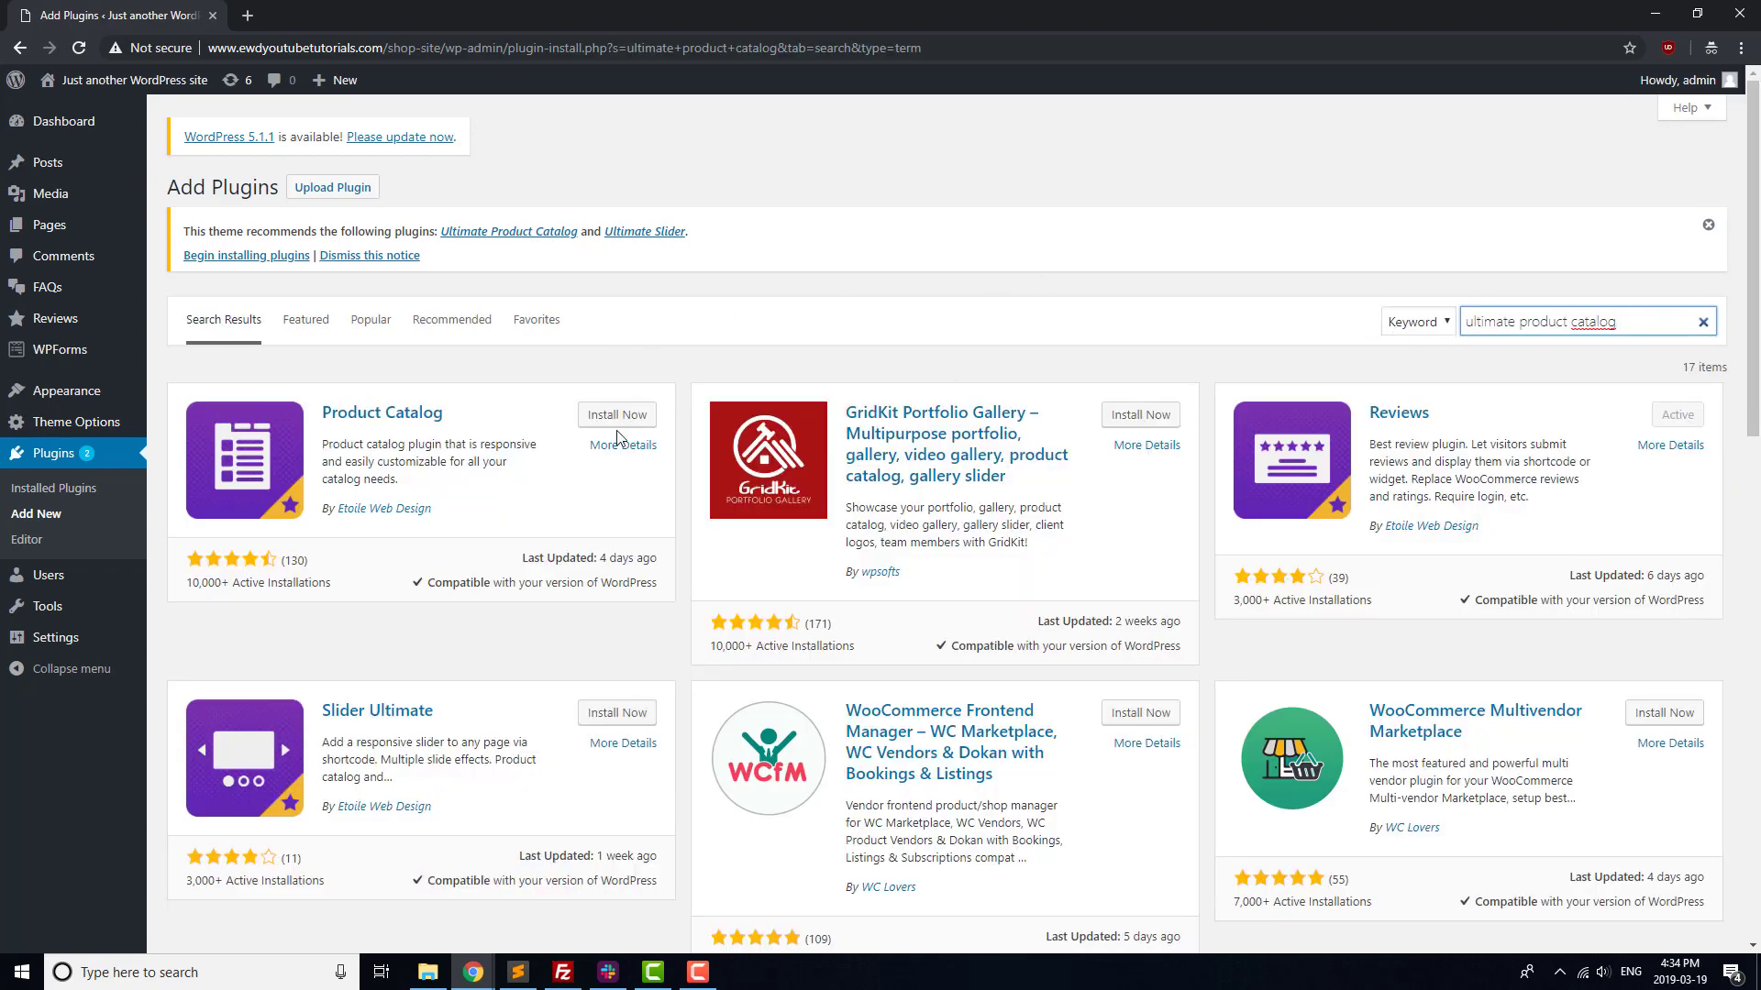
left_click(610, 414)
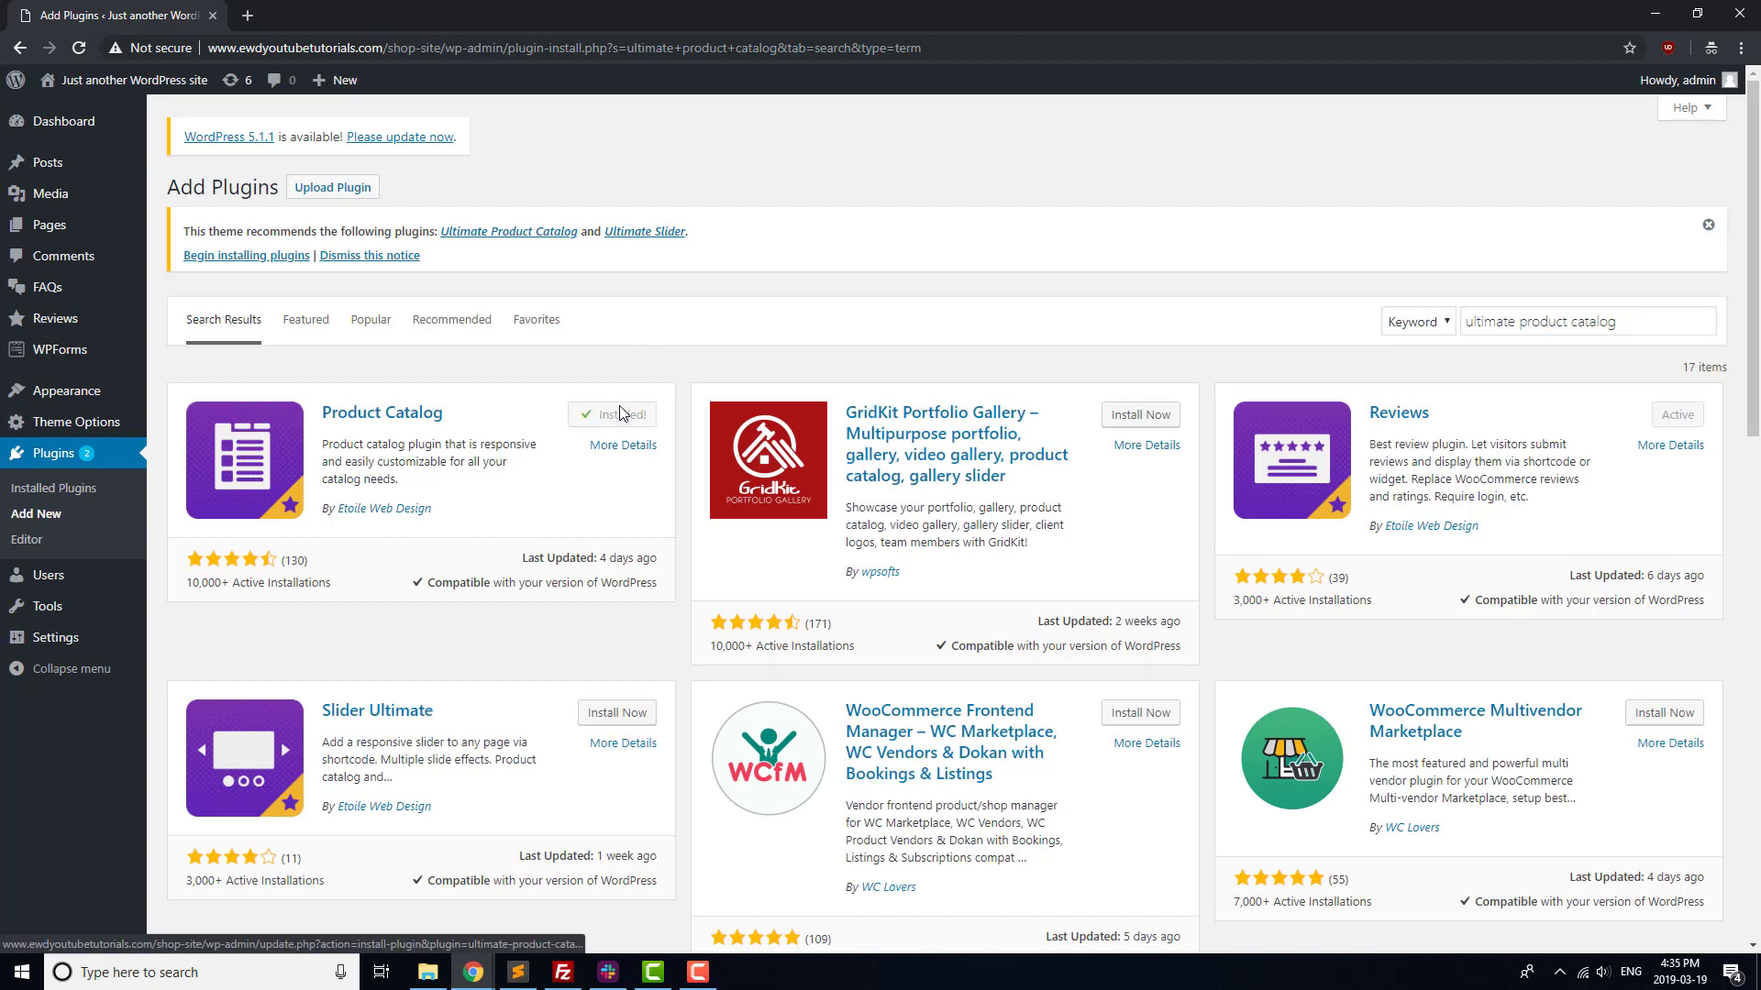
left_click(625, 418)
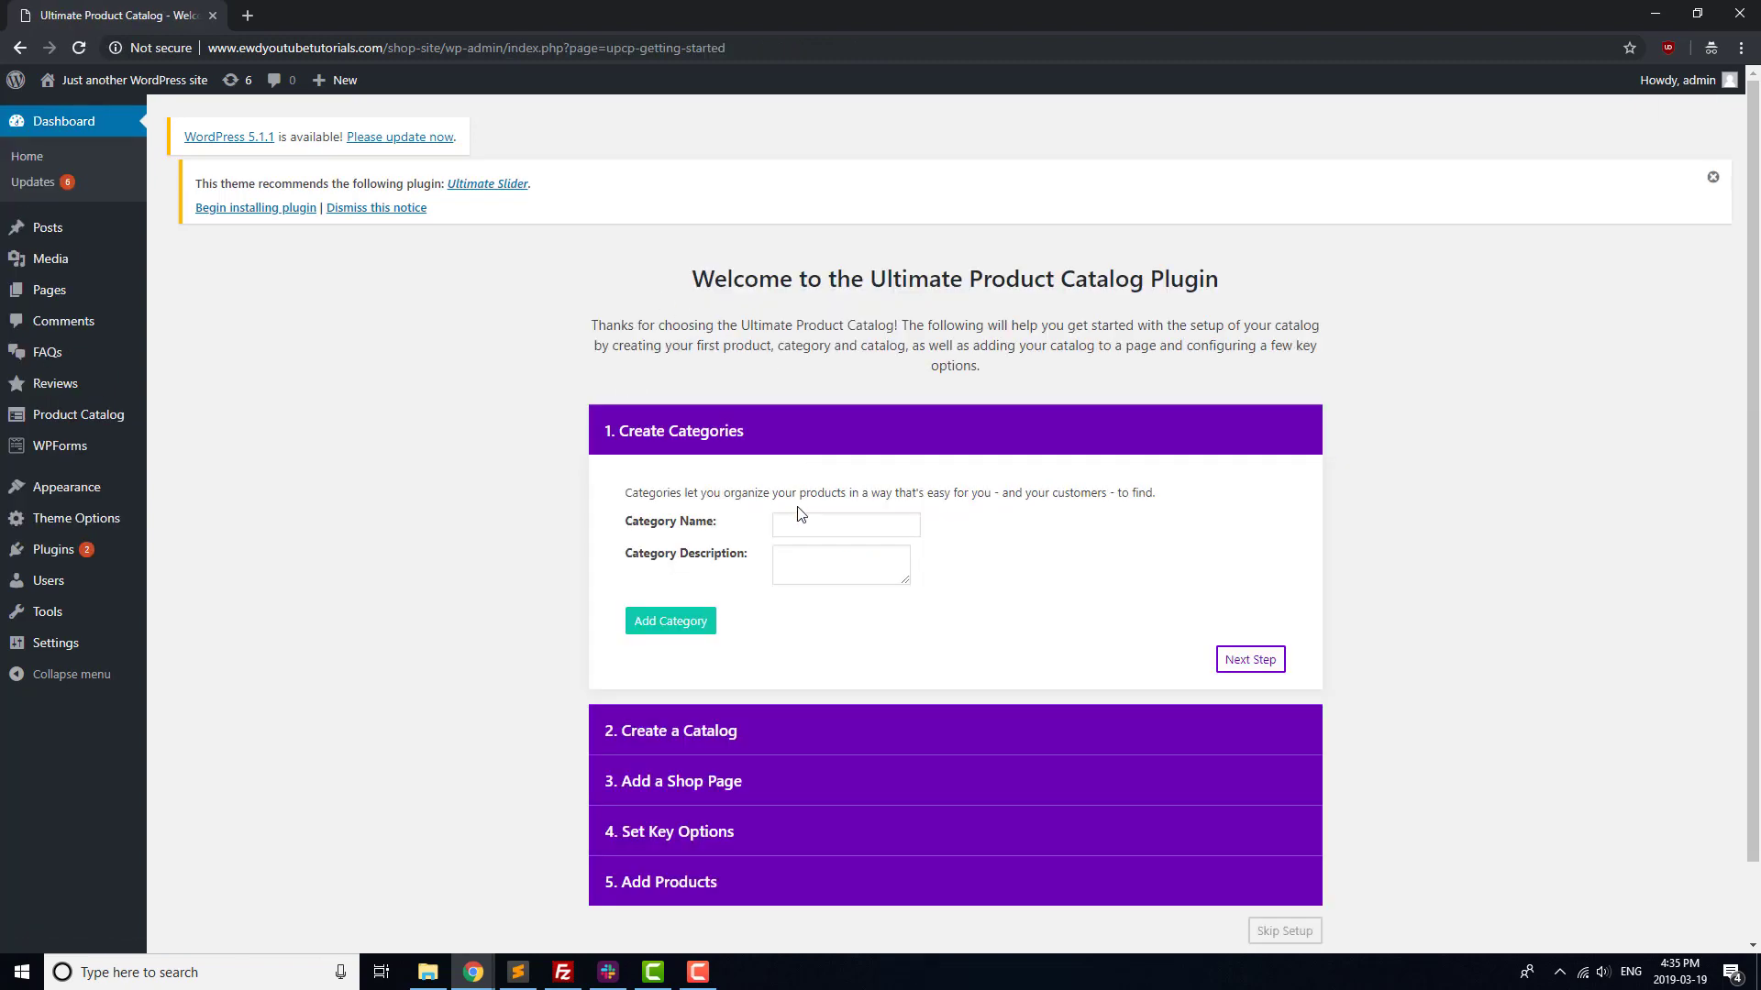
Add the Electronics and Accessories product categories in the catalog wizard
left_click(809, 522)
left_click(683, 619)
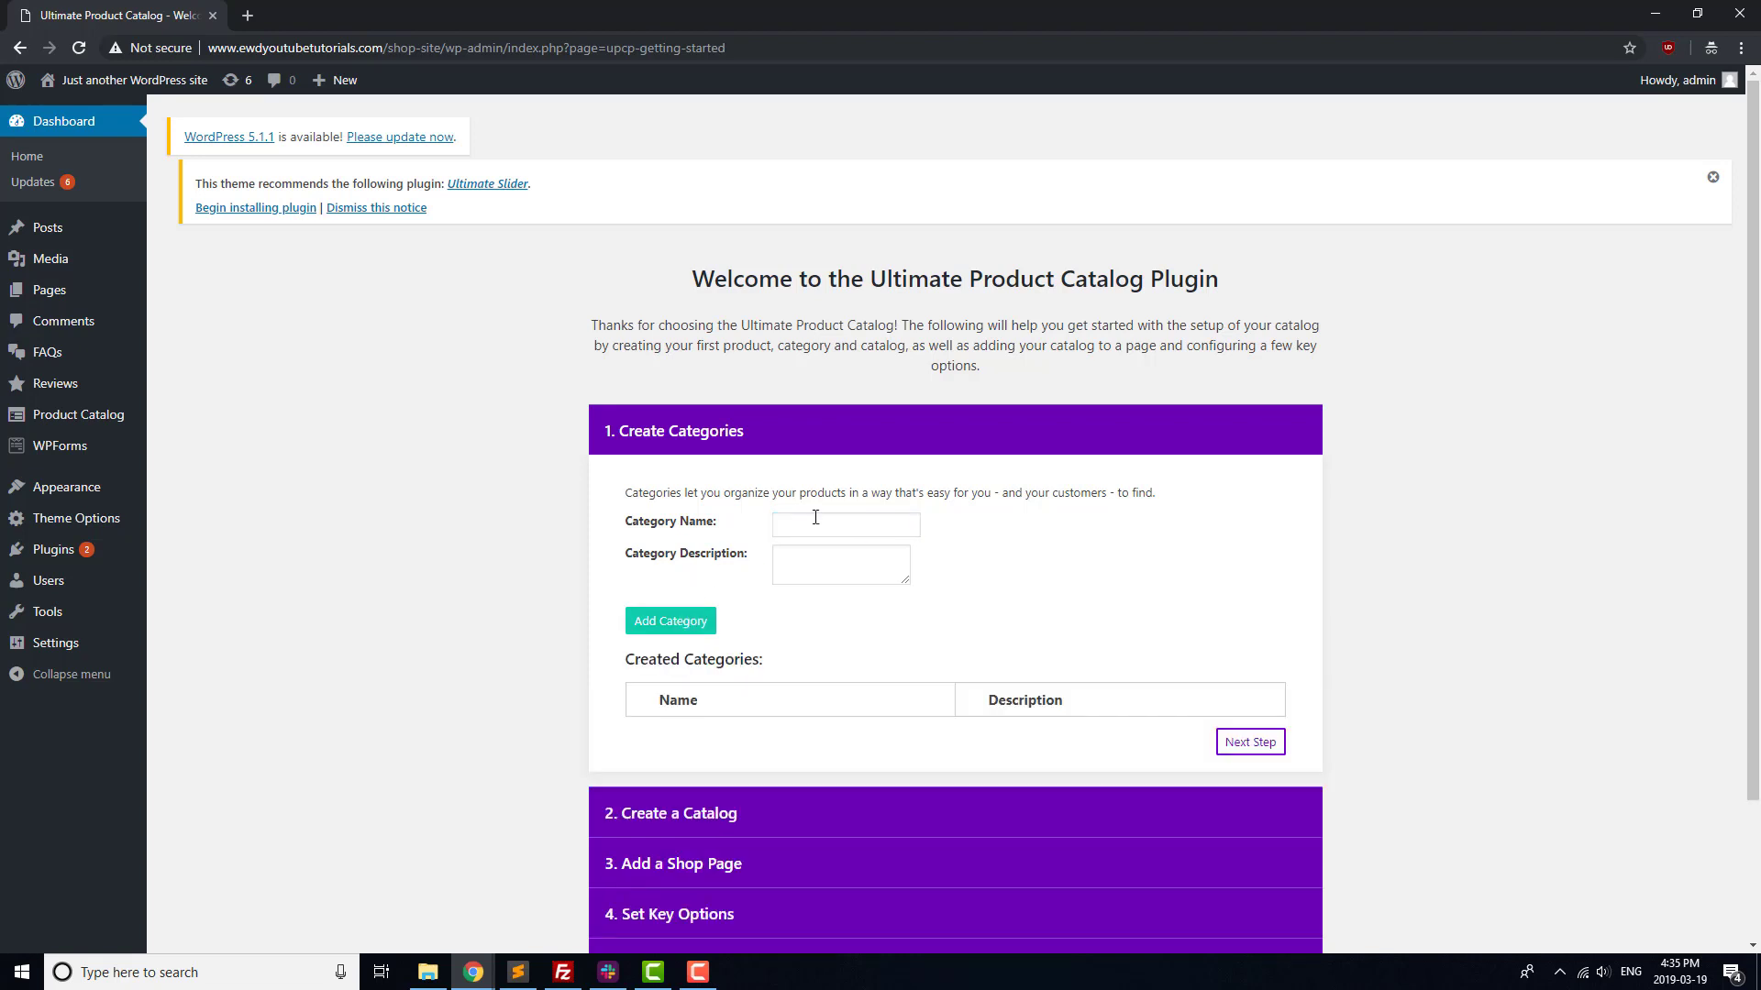
left_click(812, 524)
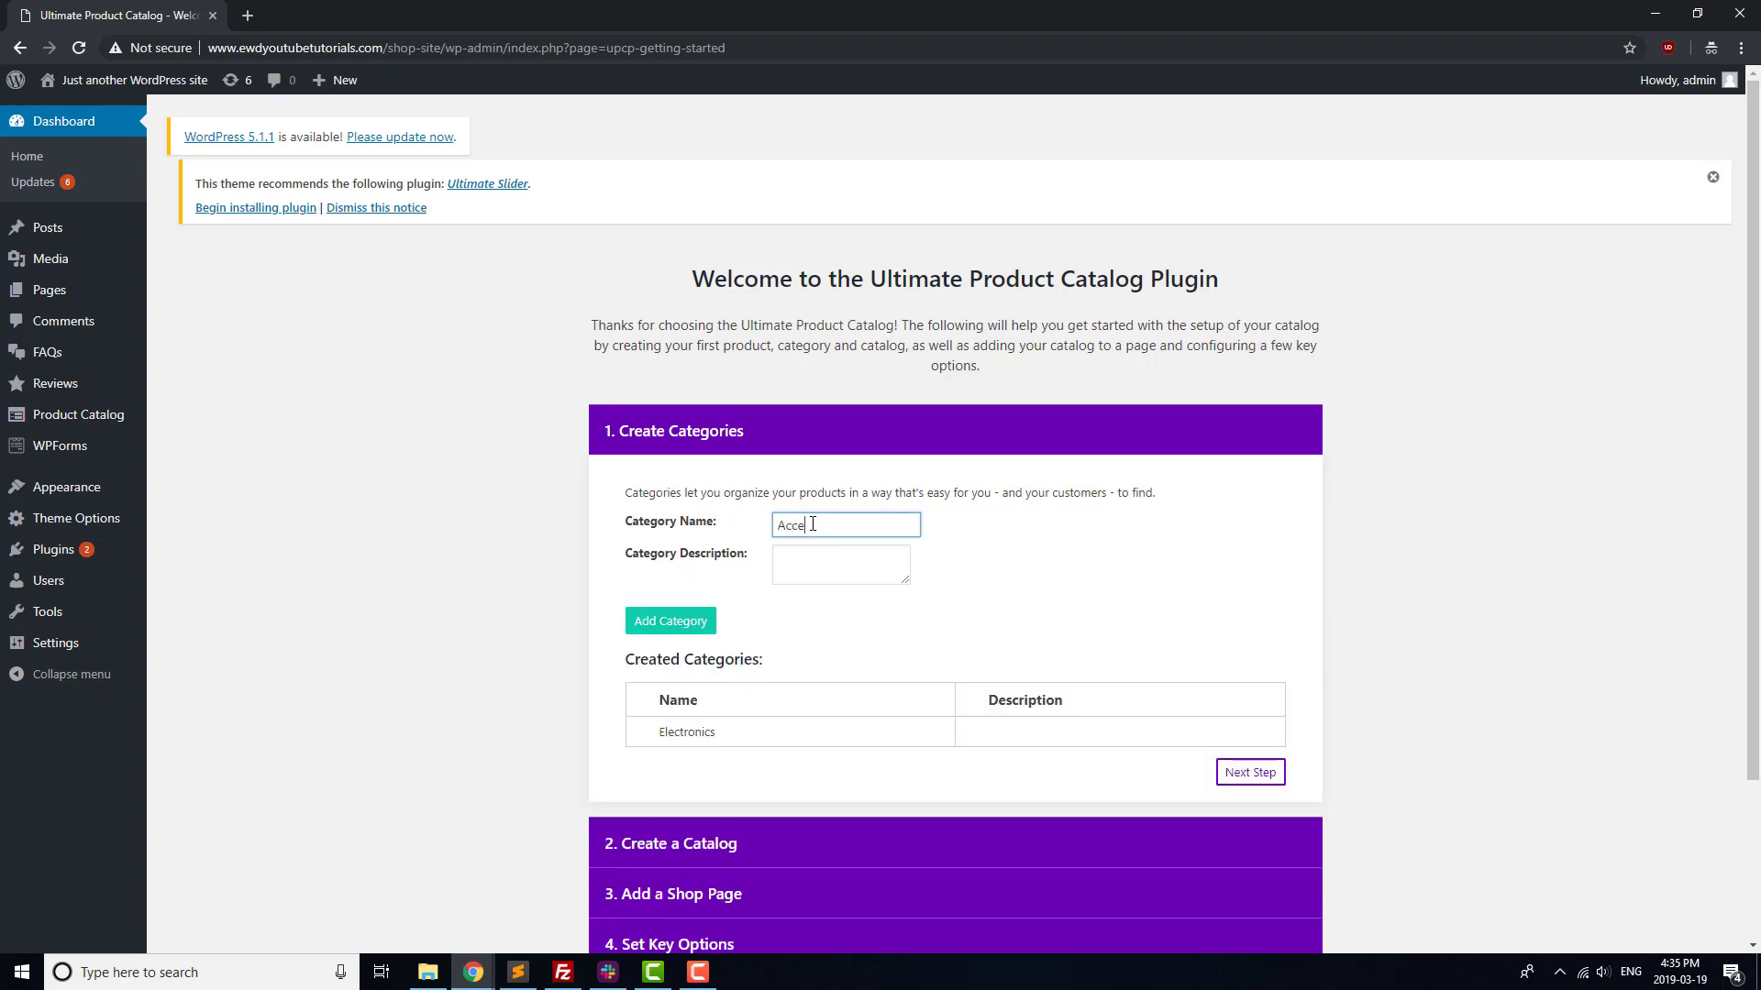
type("Accessories")
left_click(704, 625)
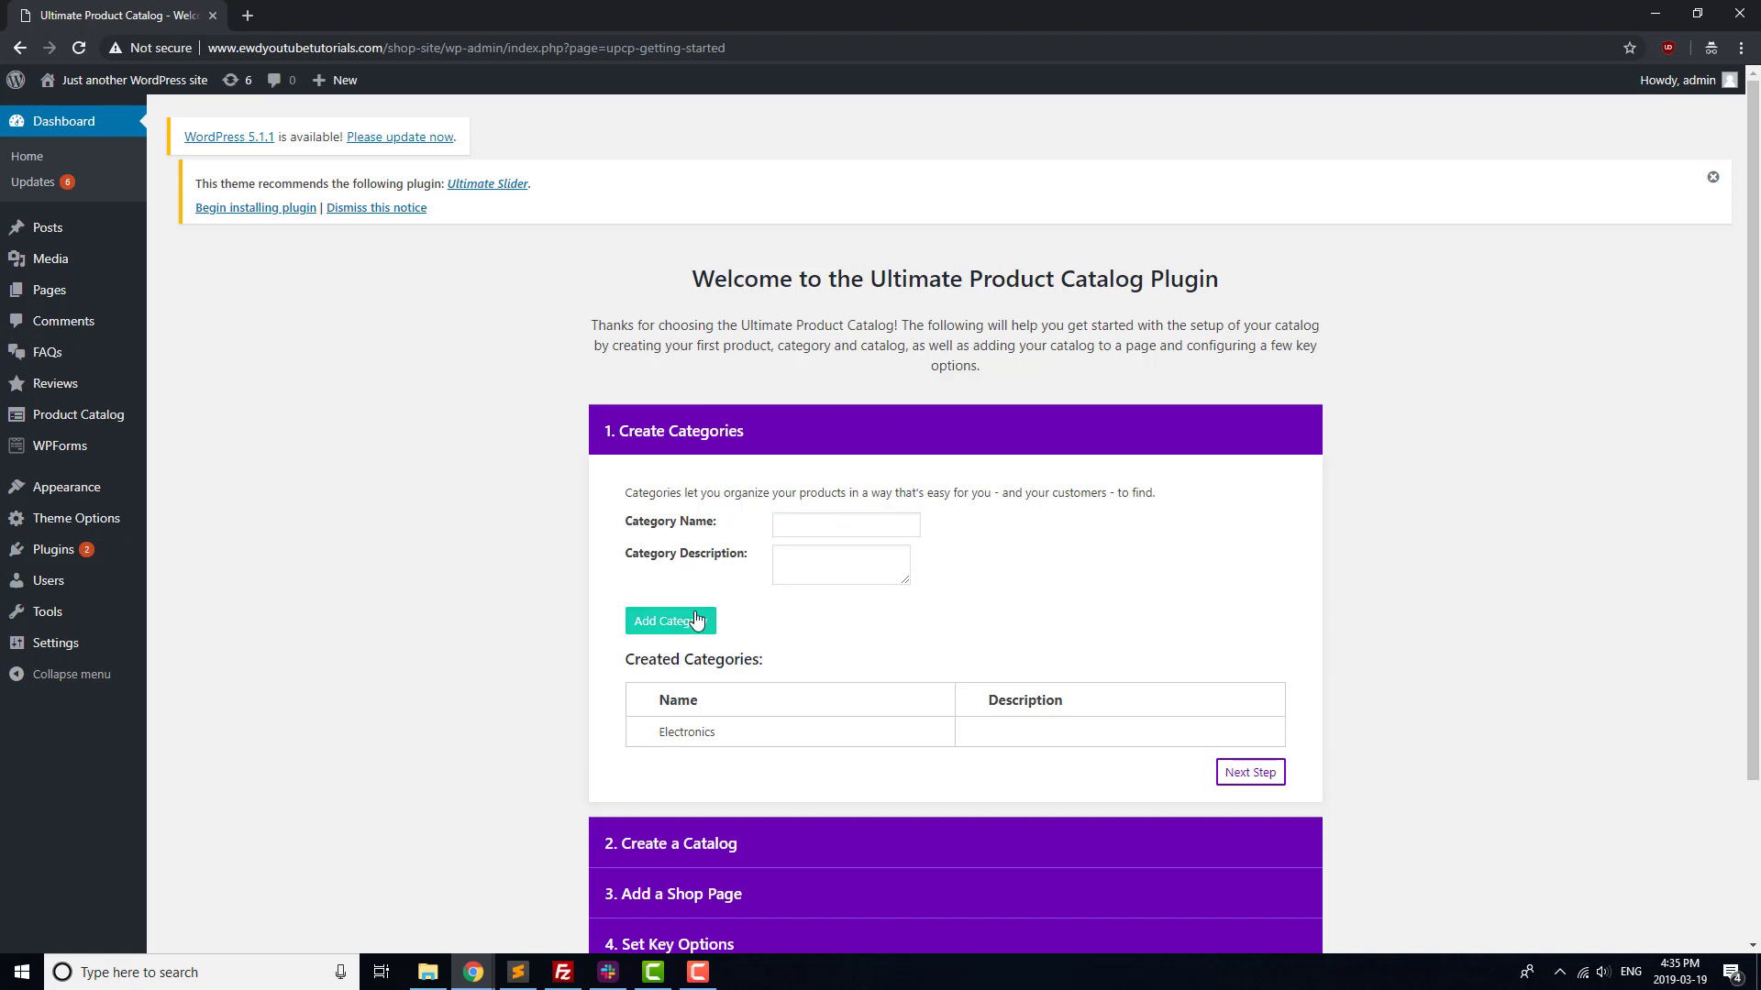
Create a catalog named 'Main Catalog' containing both categories
scroll(1140, 706, "down", 1)
left_click(1251, 714)
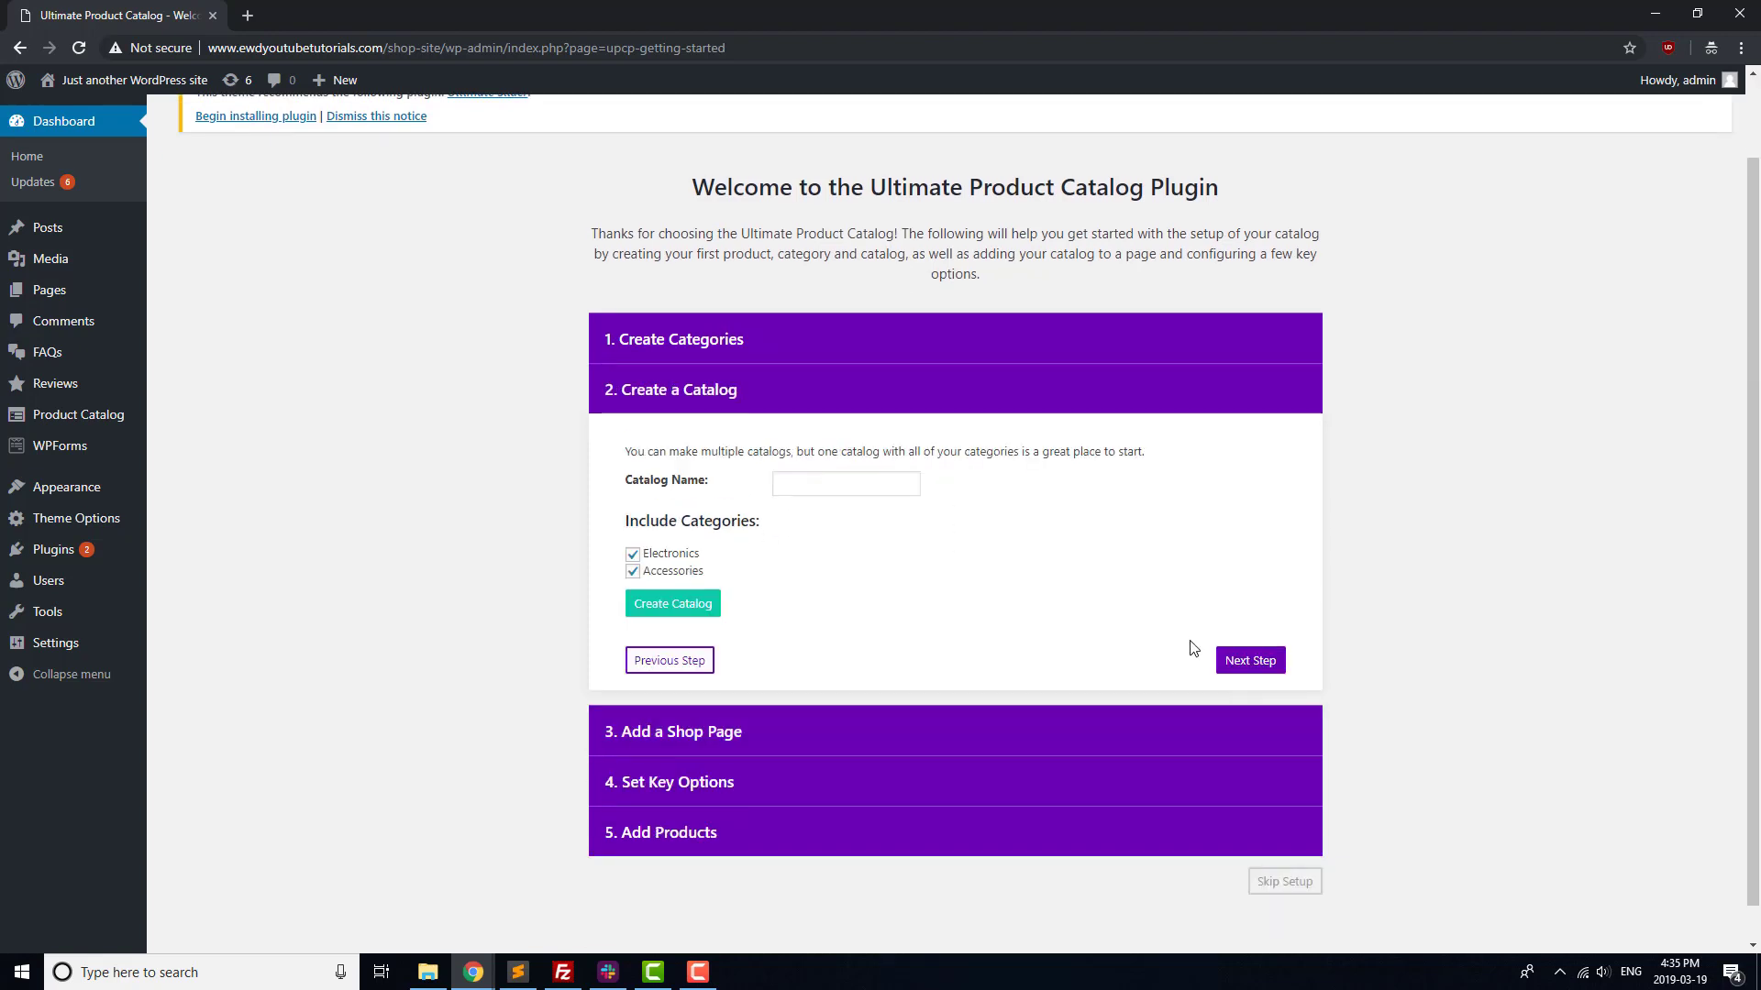
left_click(805, 485)
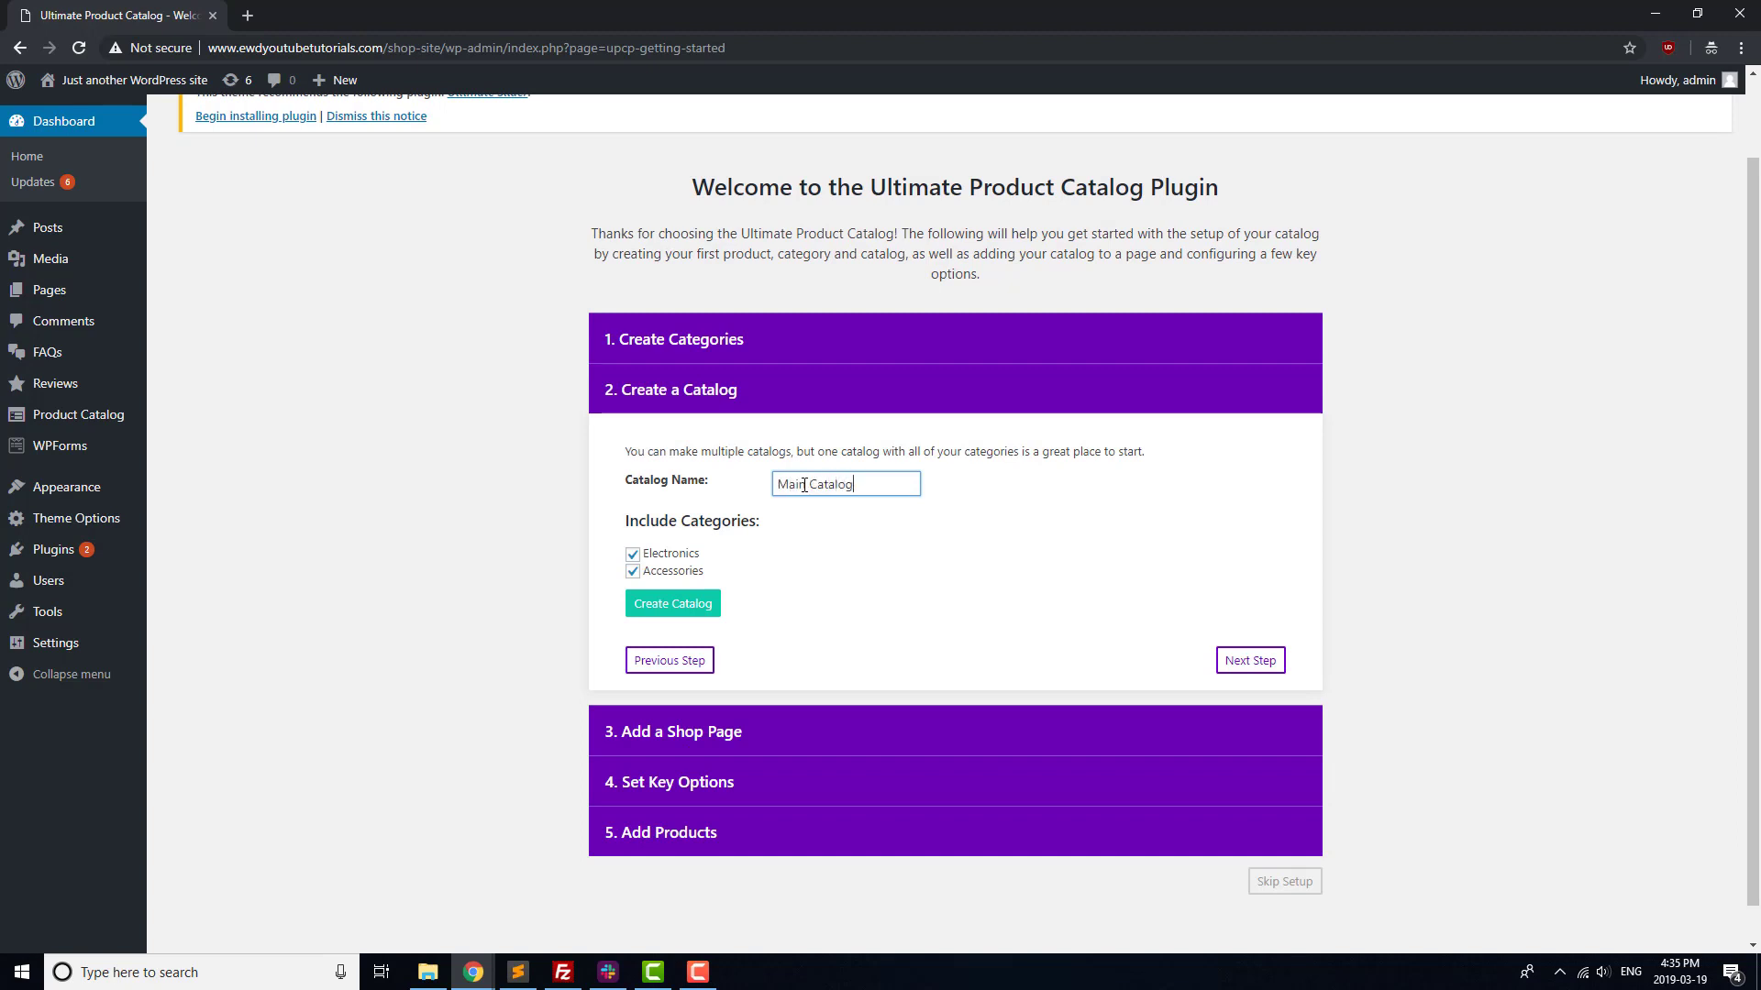
left_click(674, 605)
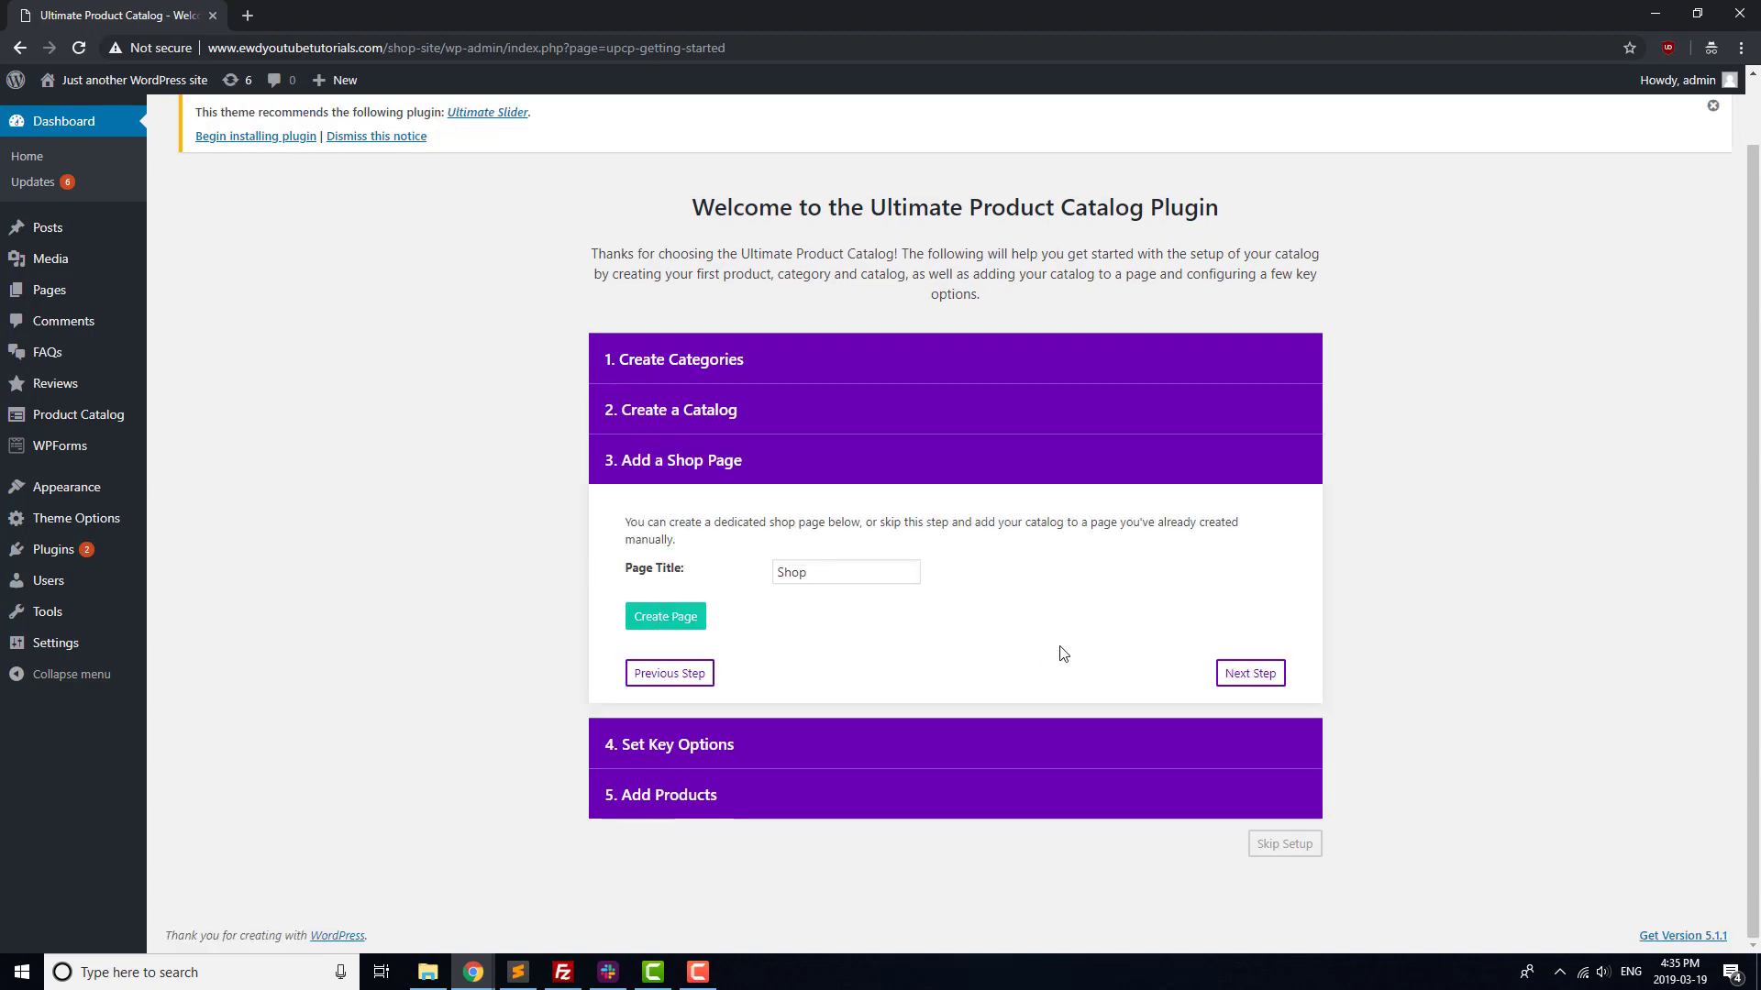
Add a Keyboard product priced 499 in Electronics, then finish the catalog wizard
left_click(1249, 673)
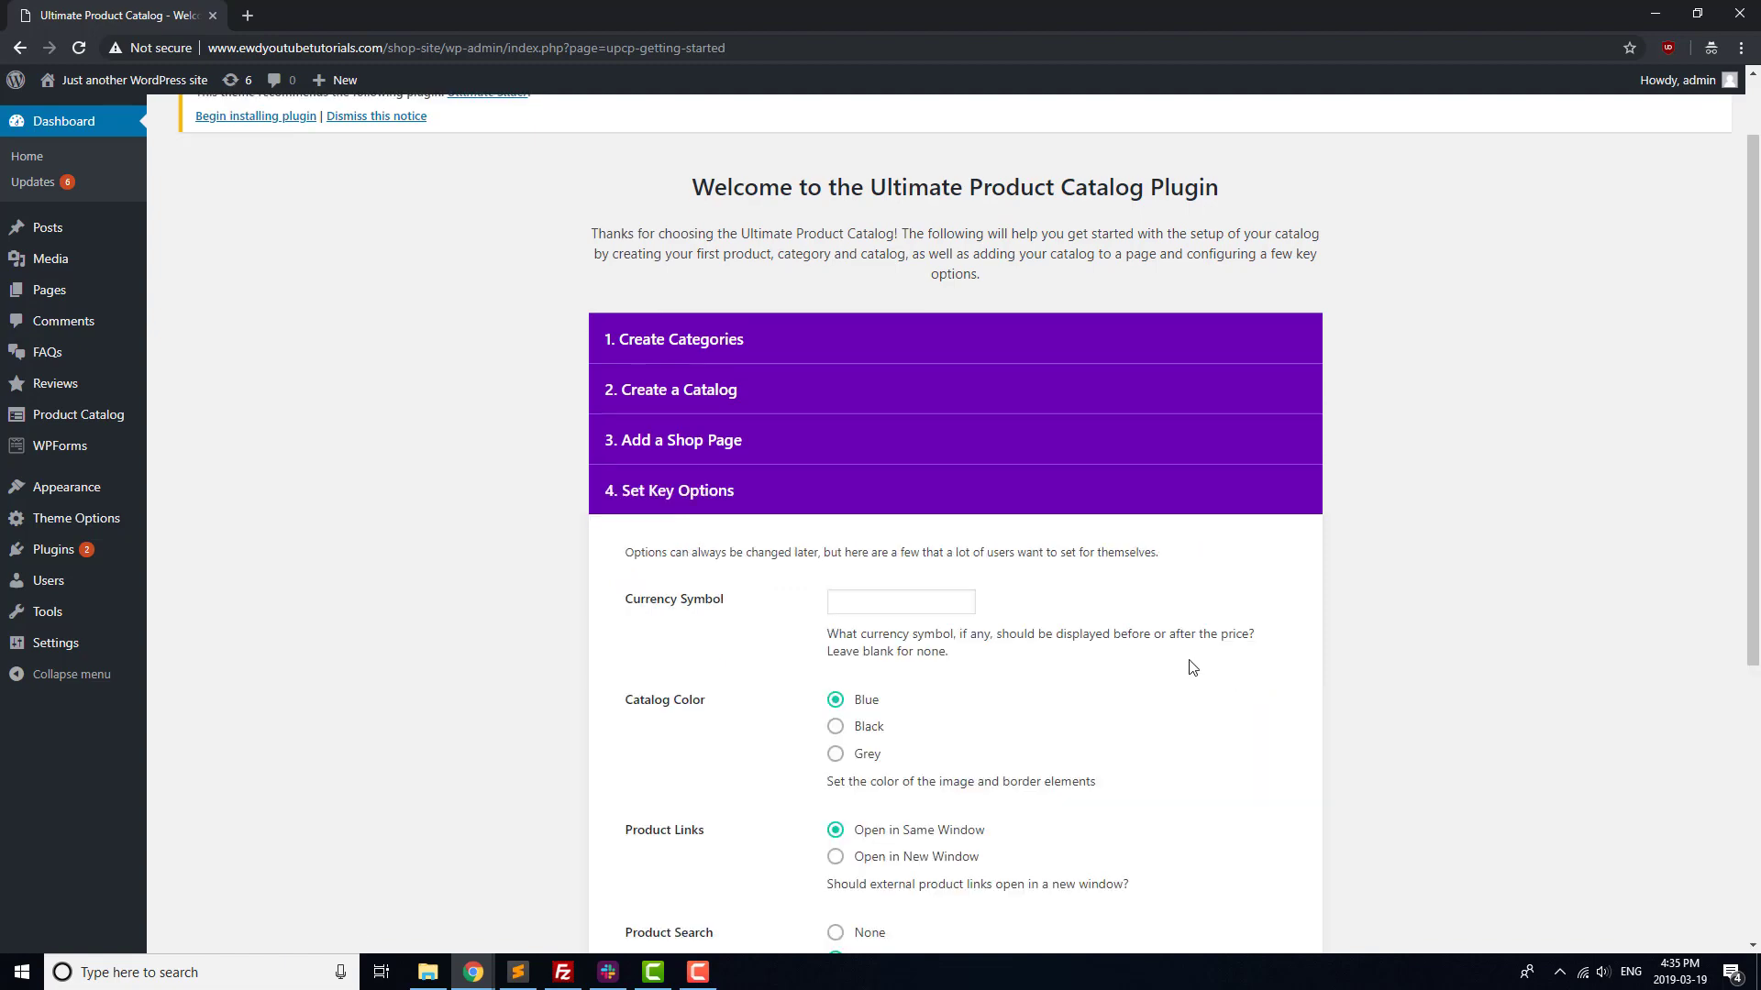
scroll(1192, 667, "down", 6)
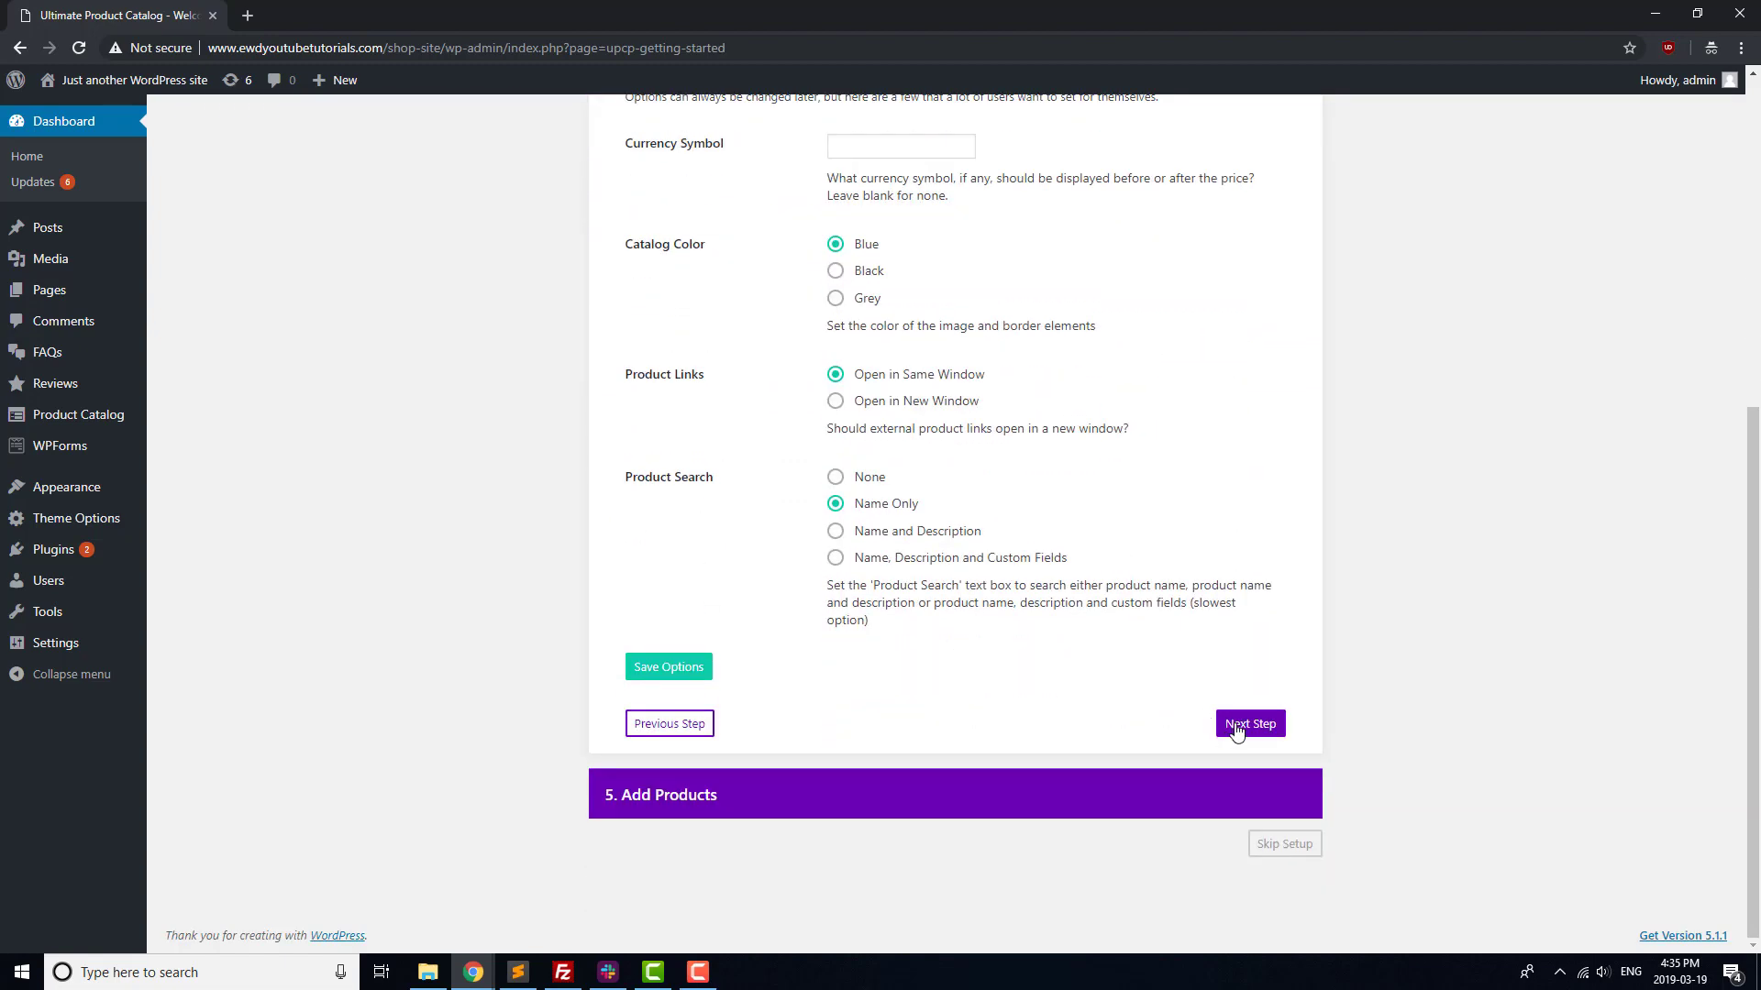
left_click(1235, 726)
scroll(841, 613, "down", 2)
left_click(839, 560)
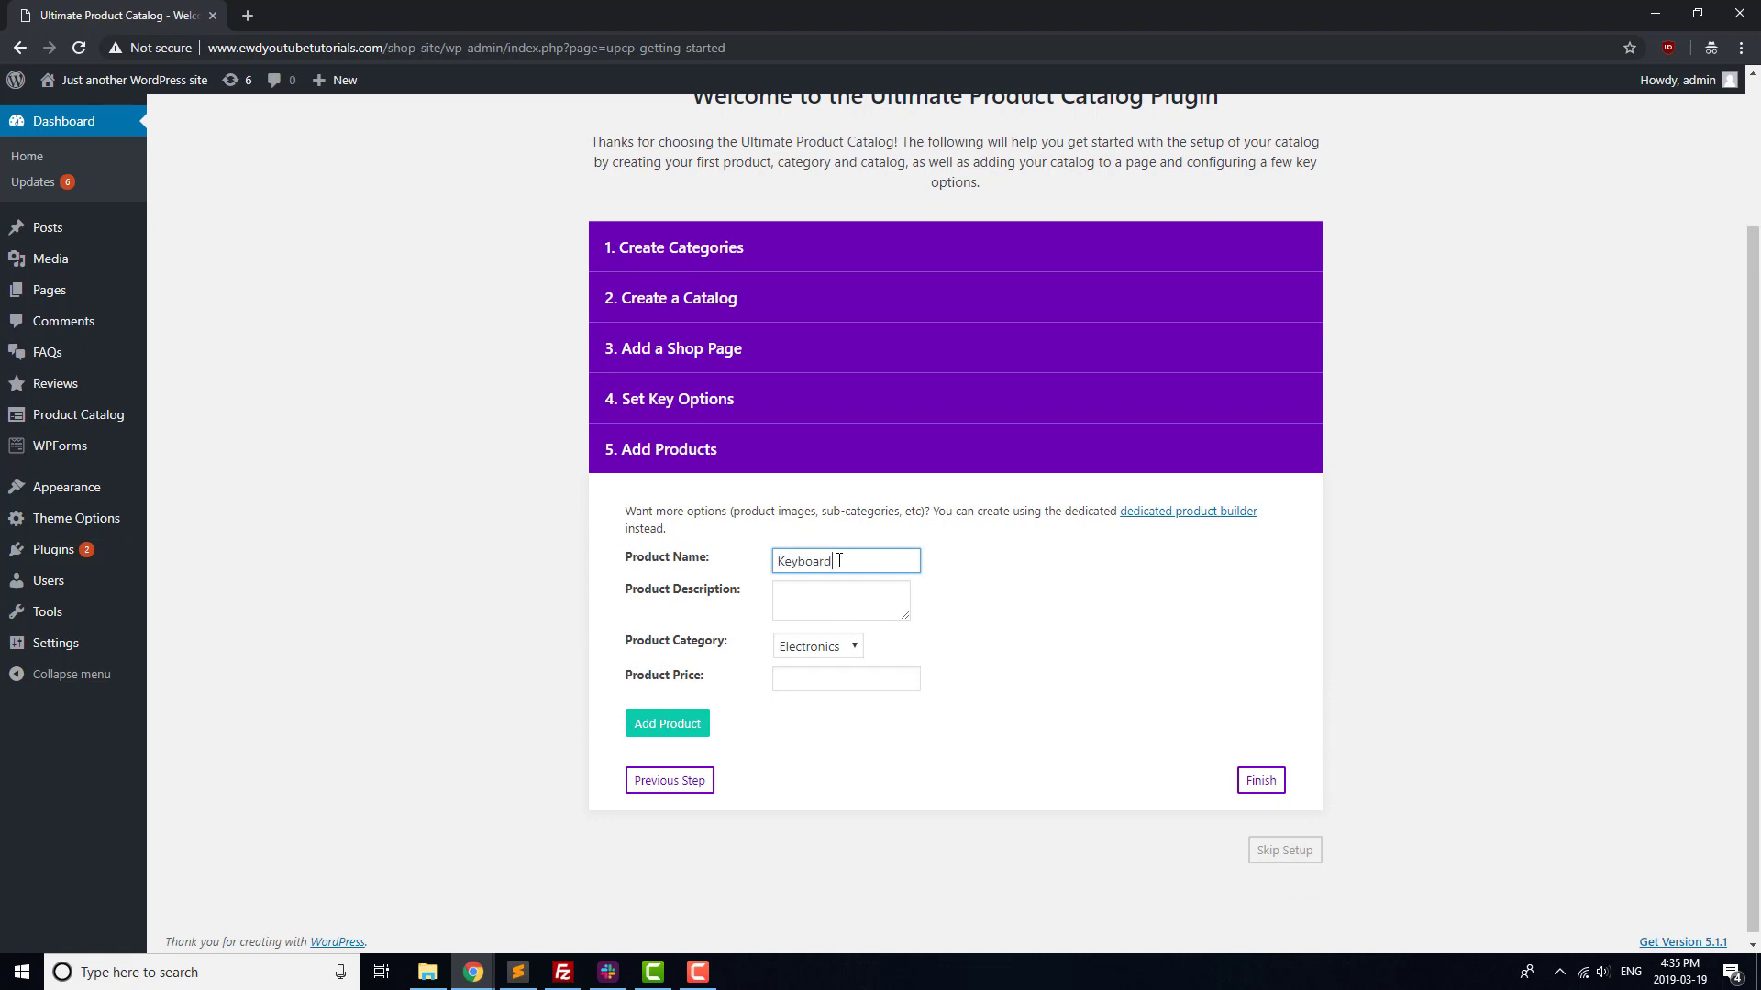
left_click(812, 605)
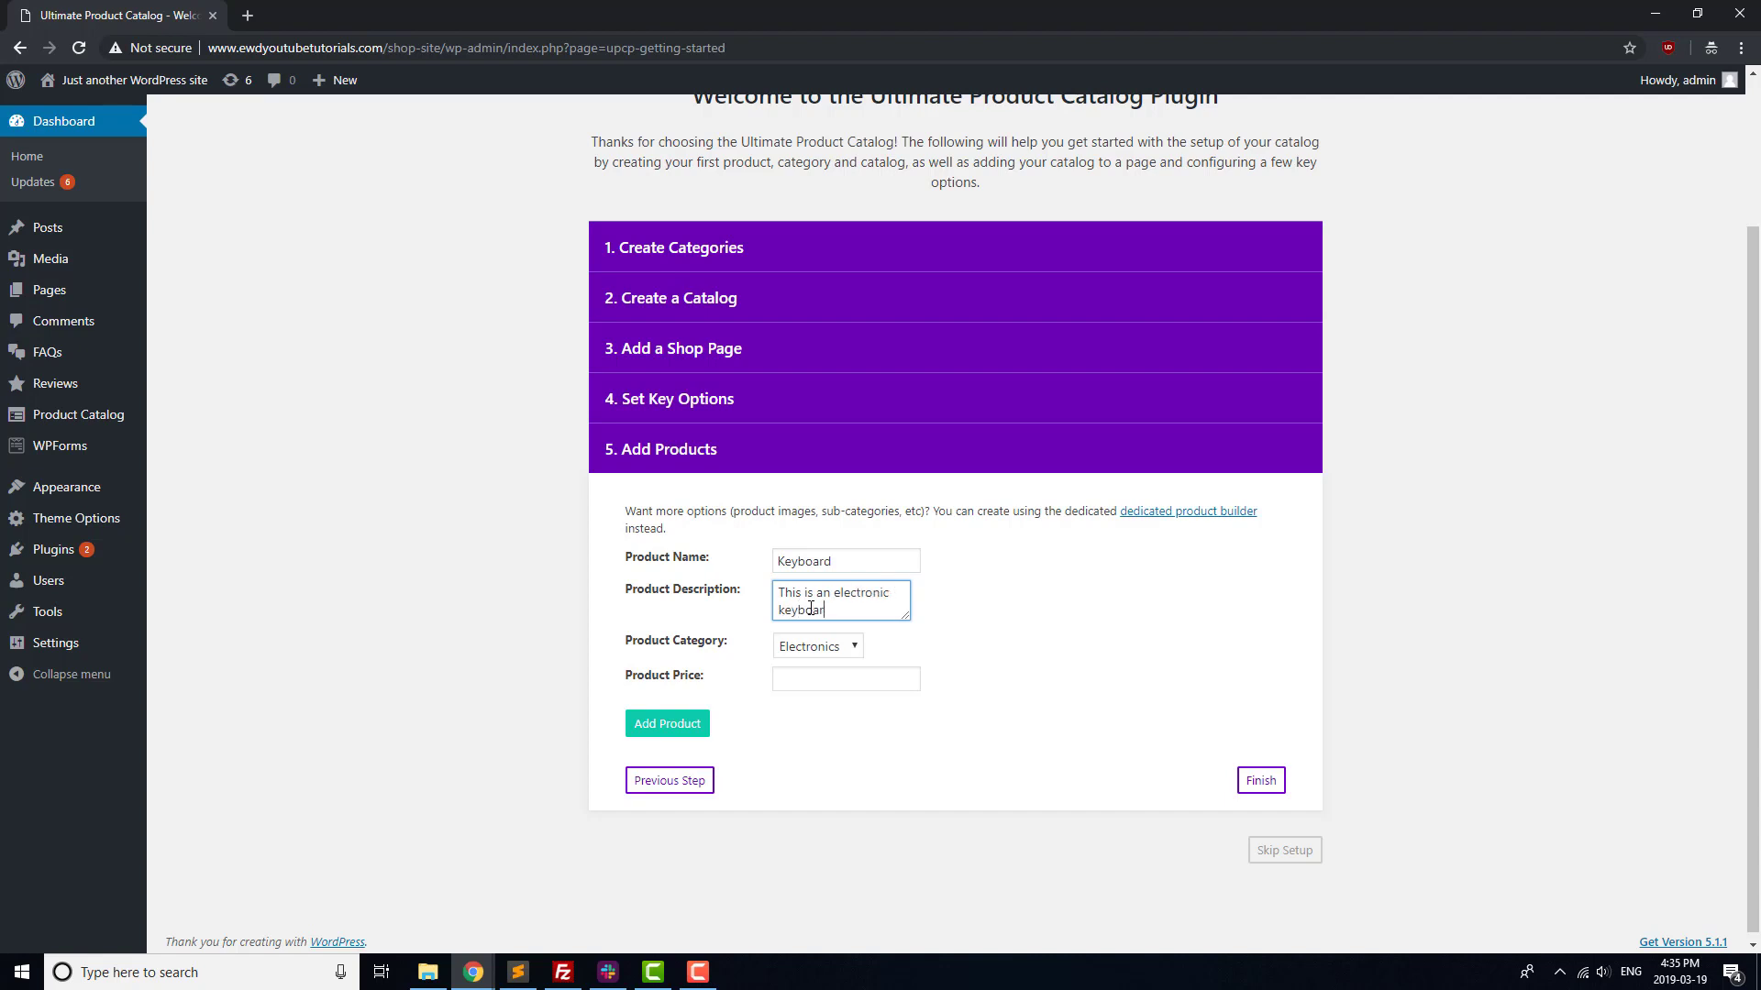
left_click(820, 672)
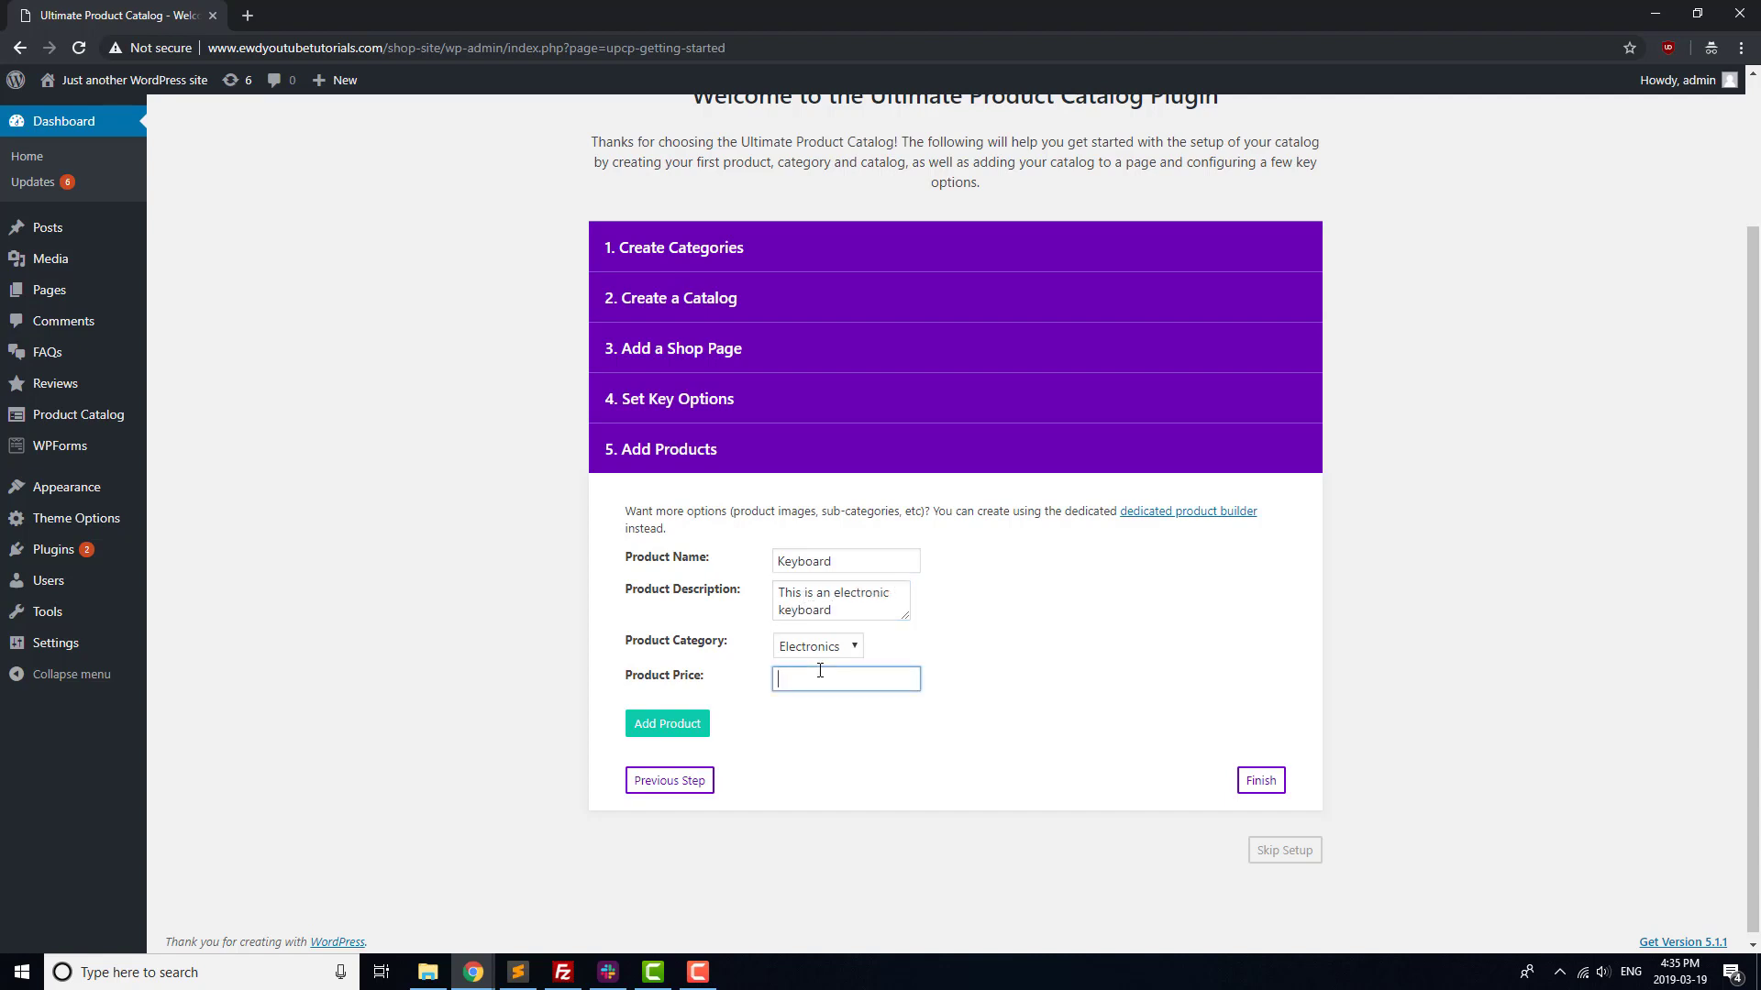
type("499")
left_click(702, 725)
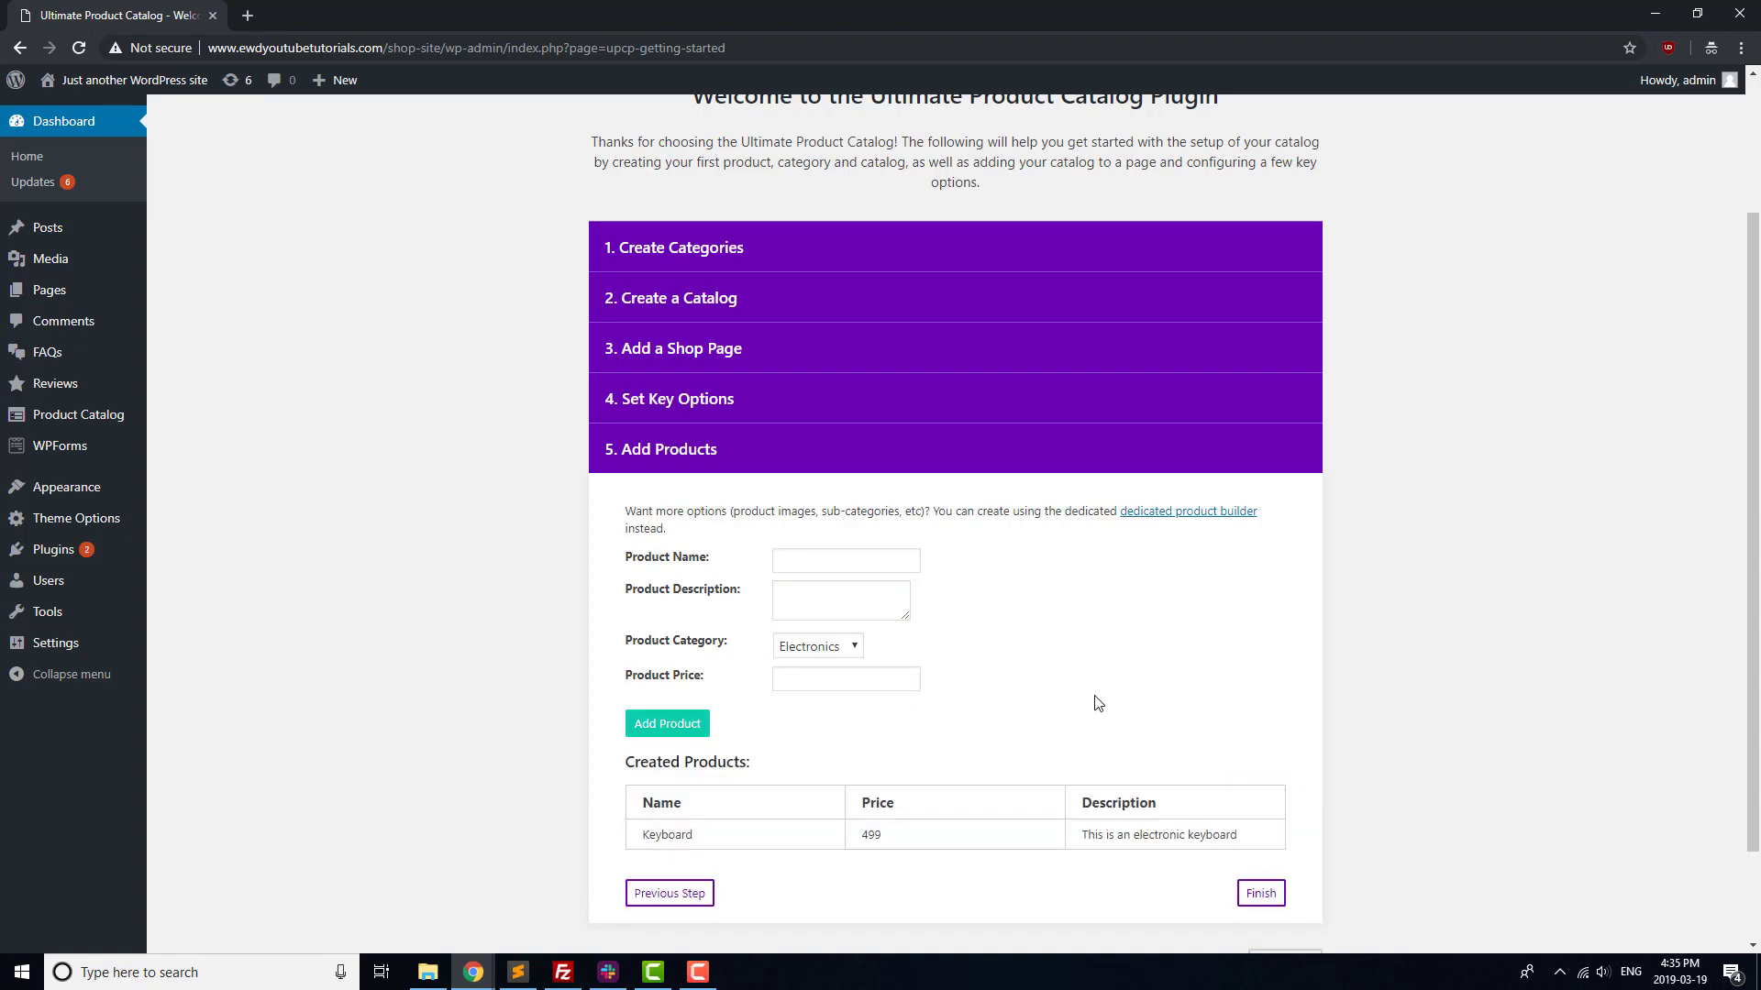
scroll(1101, 697, "down", 1)
left_click(1261, 802)
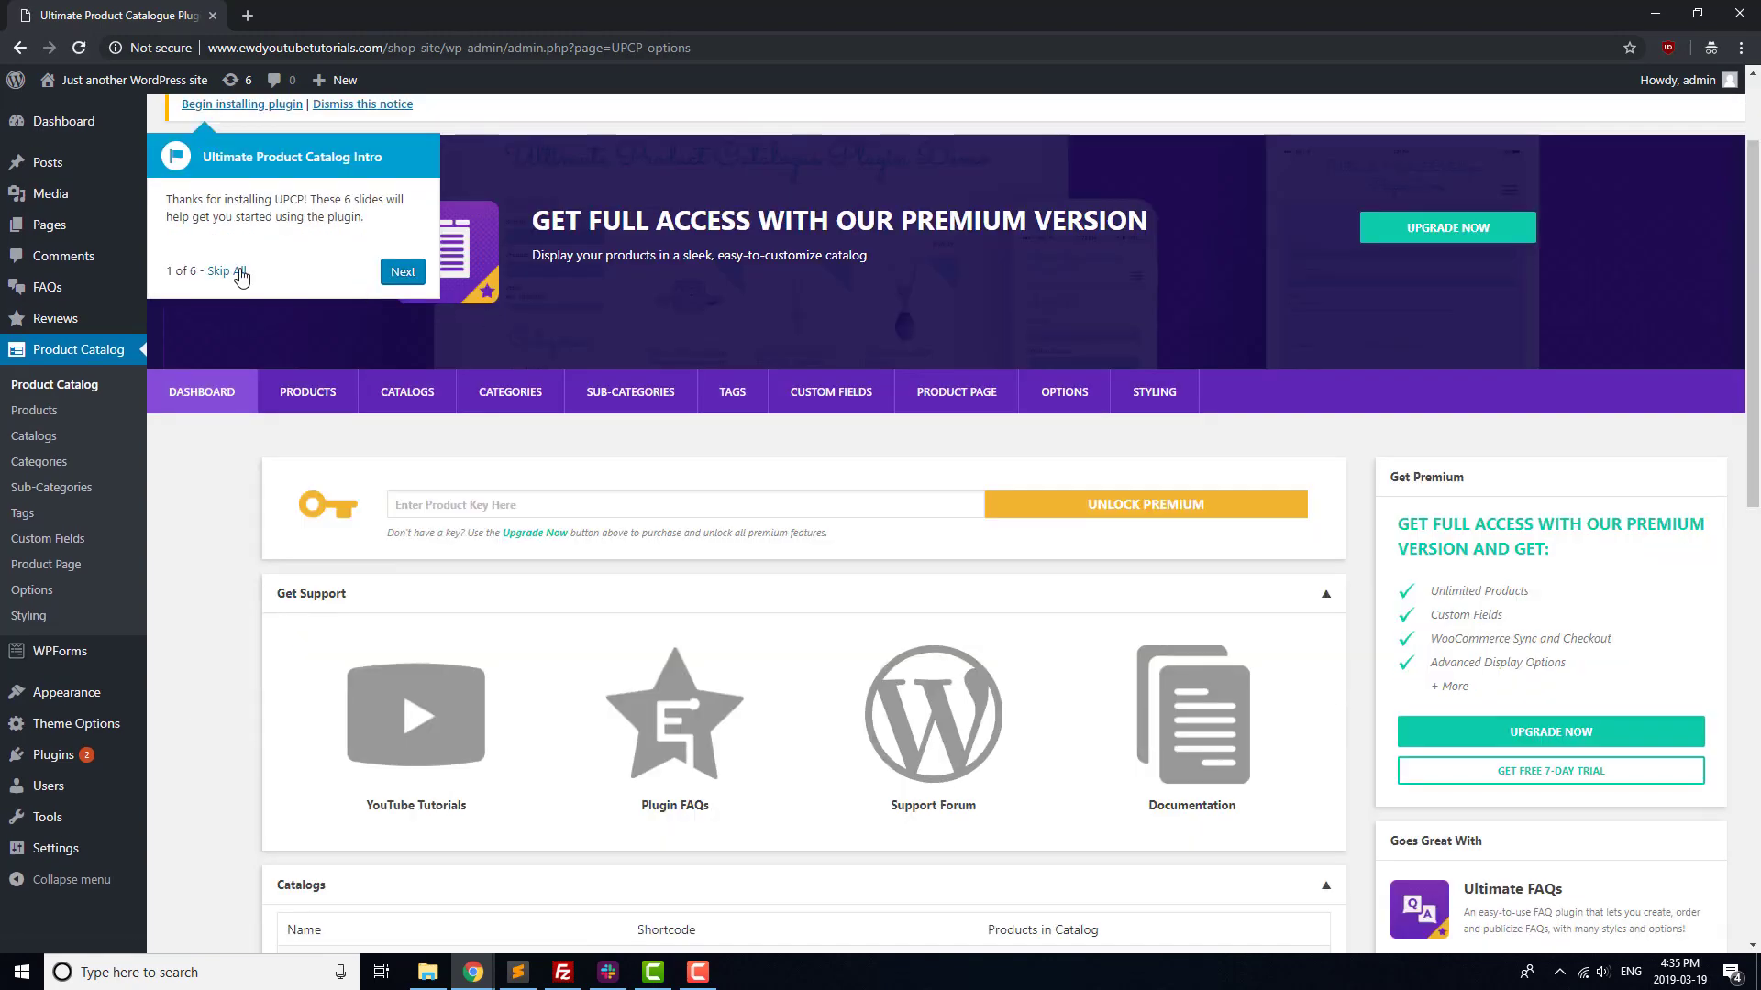
Dismiss the intro tour and copy Main Catalog's shortcode [product-catalogue id='1'] from the Catalogs list
left_click(226, 271)
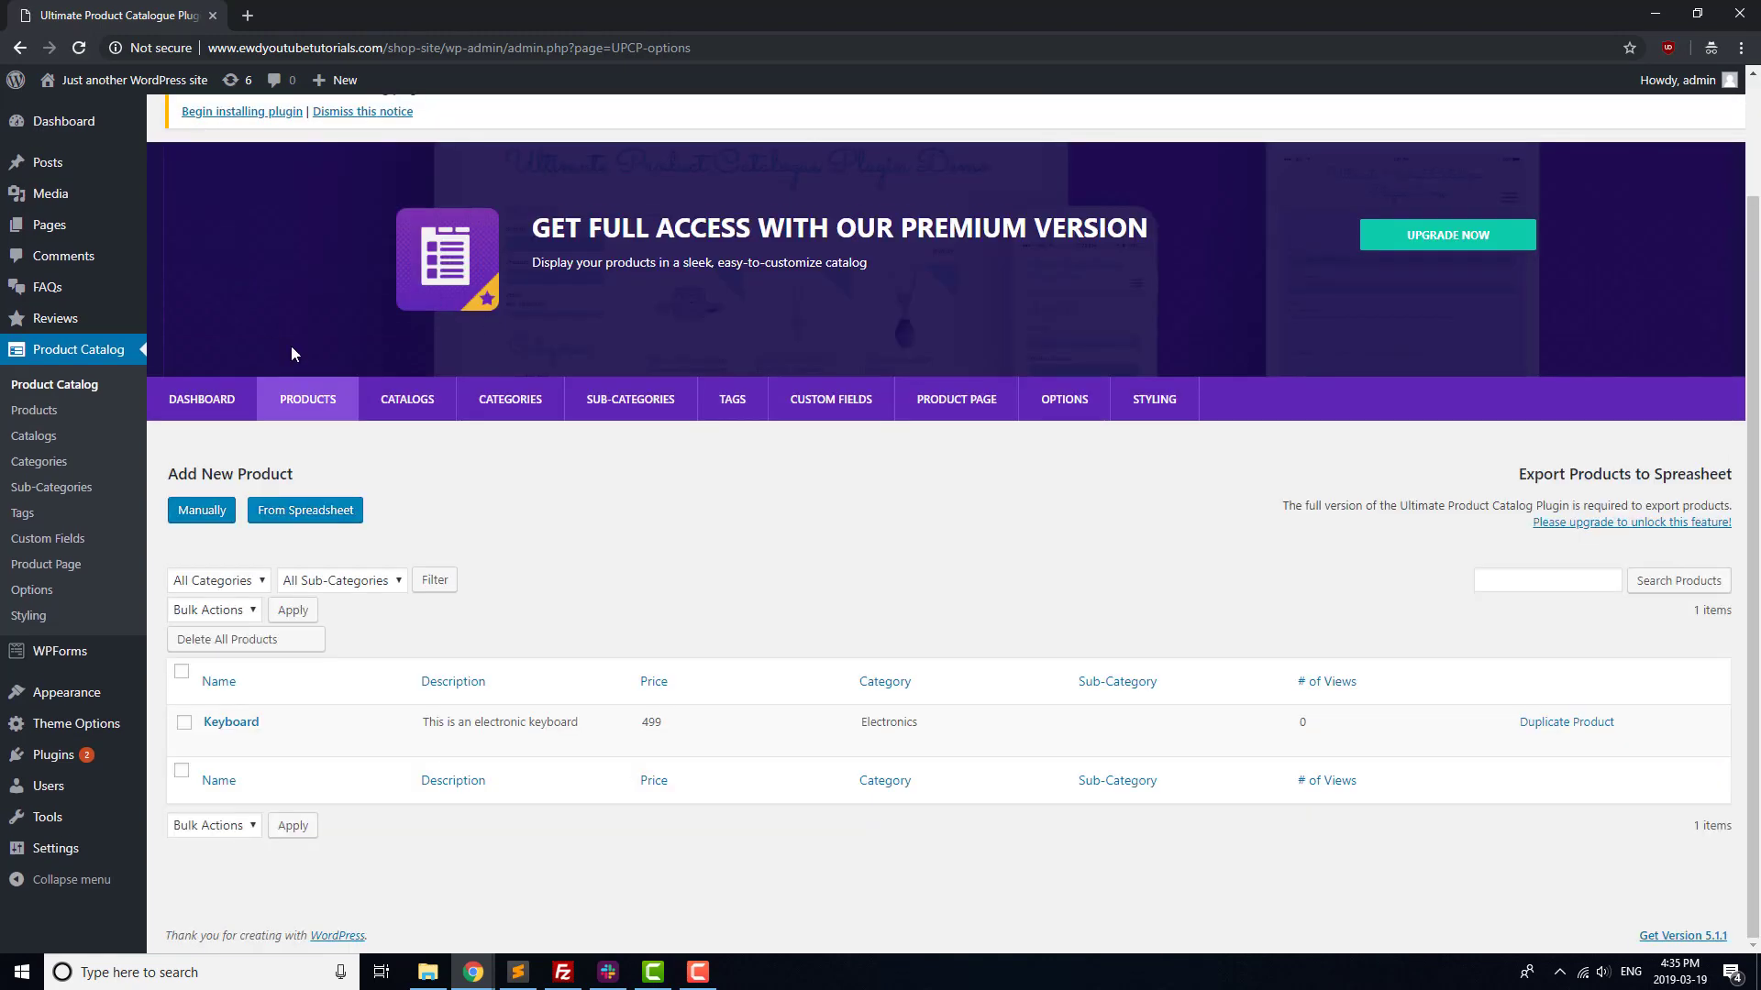
left_click(417, 403)
left_click_drag(1238, 547, 1076, 543)
key("ctrl+c")
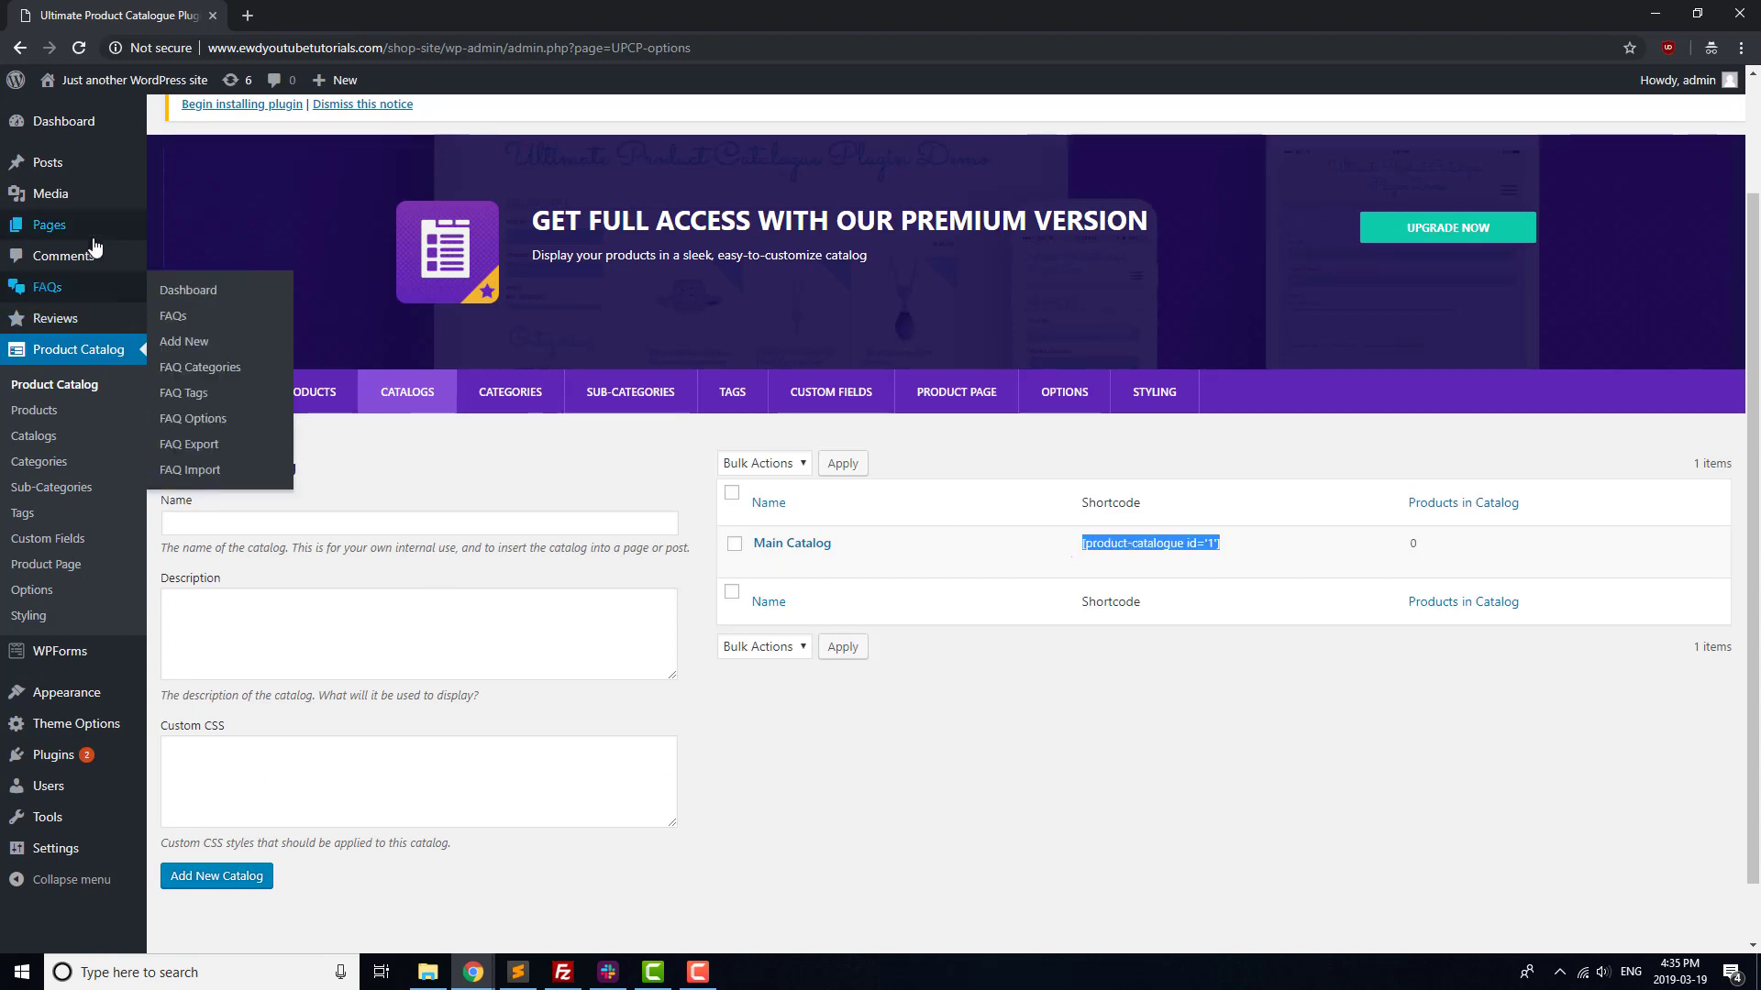
left_click(51, 225)
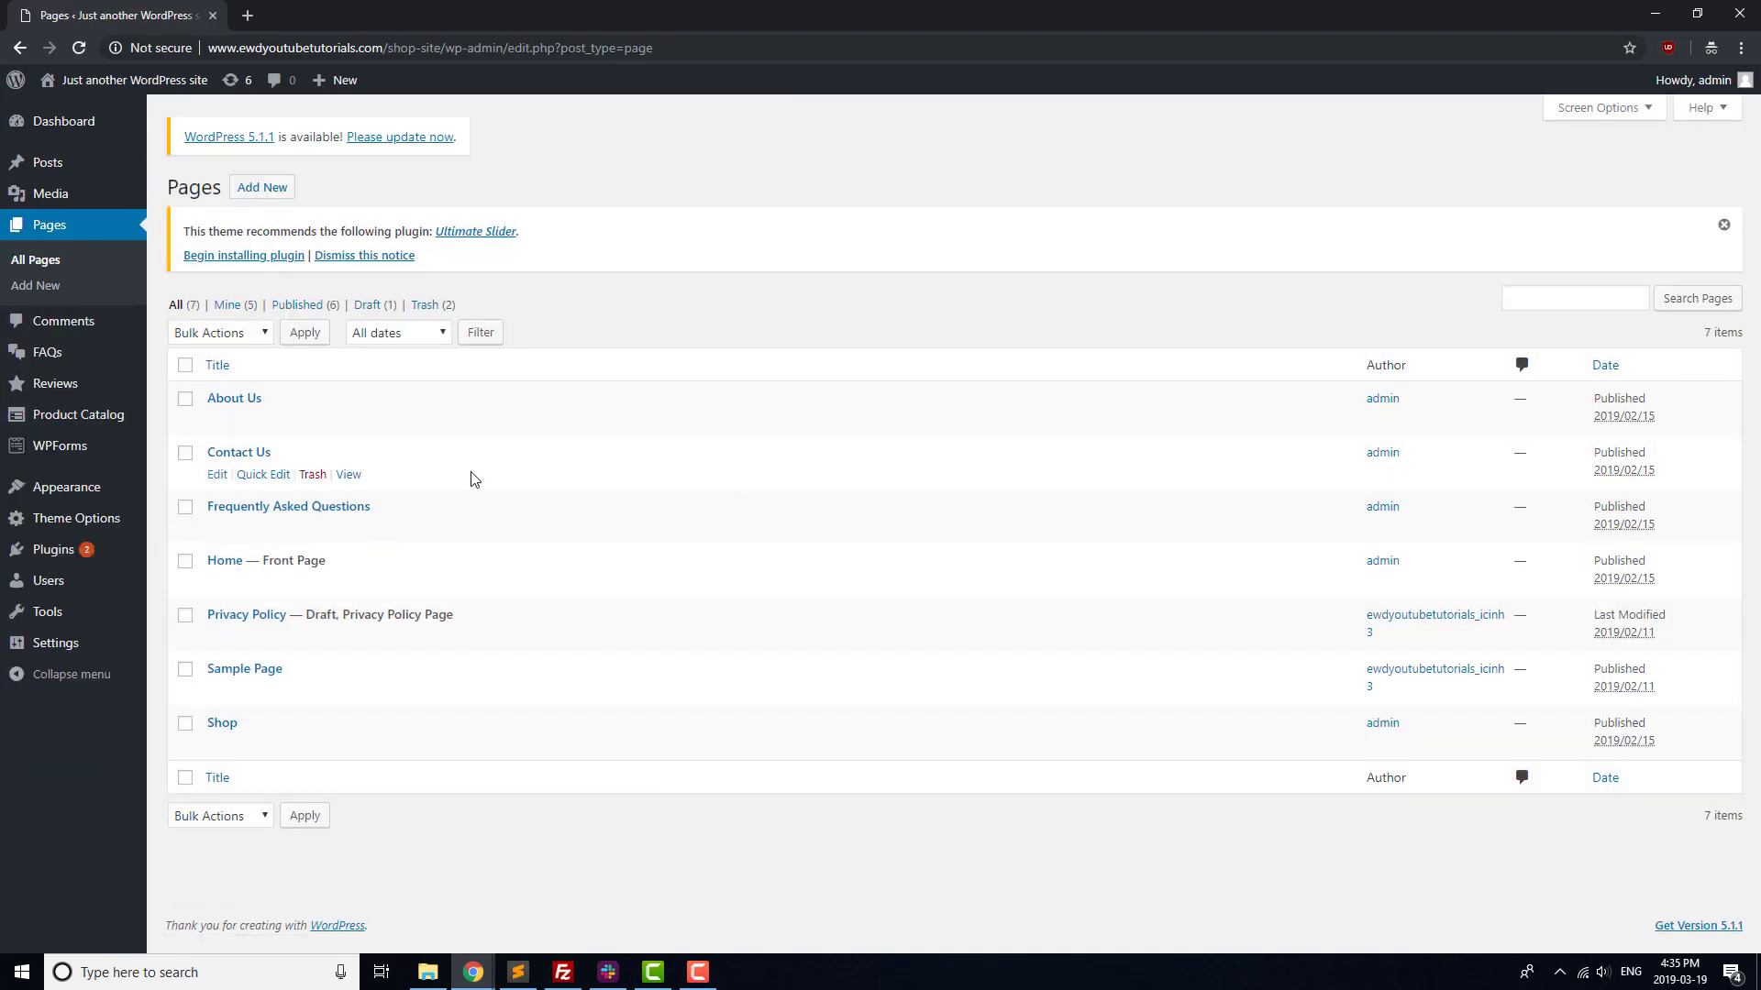
Replace the Shop page's sample image and 'Products coming soon!' text with [product-catalogue id='1'], update, and view it
left_click(222, 722)
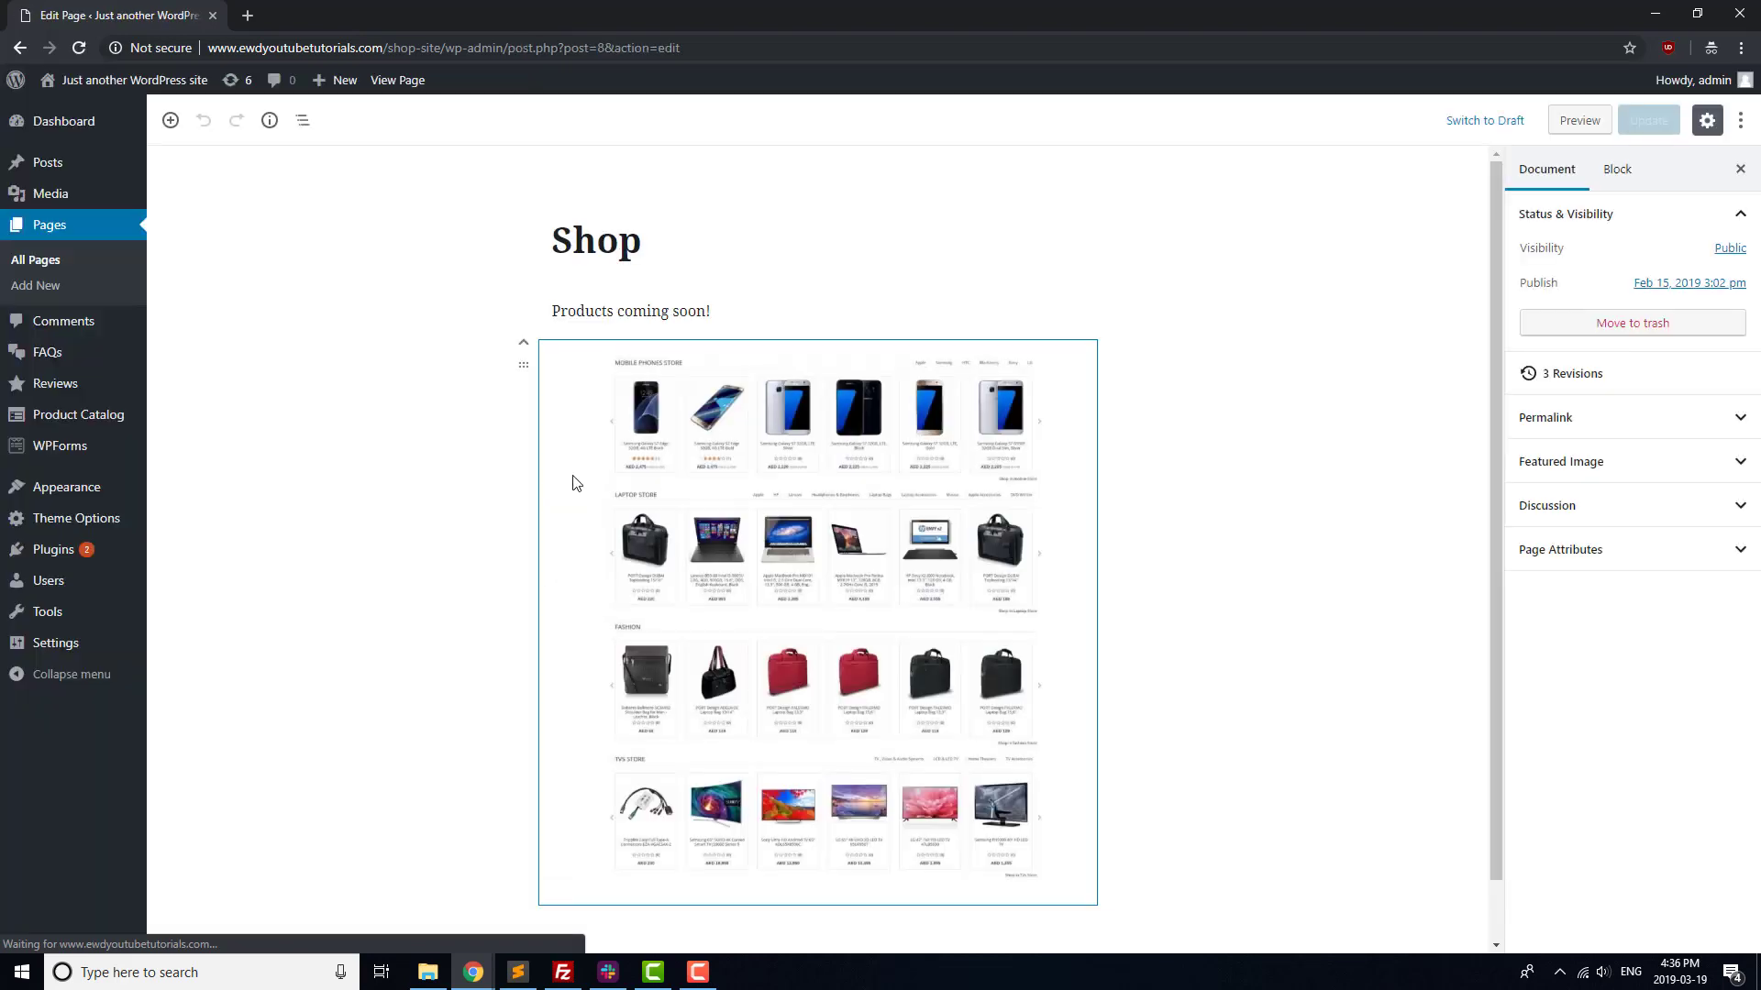
left_click(721, 383)
key("Delete")
left_click_drag(791, 315, 456, 314)
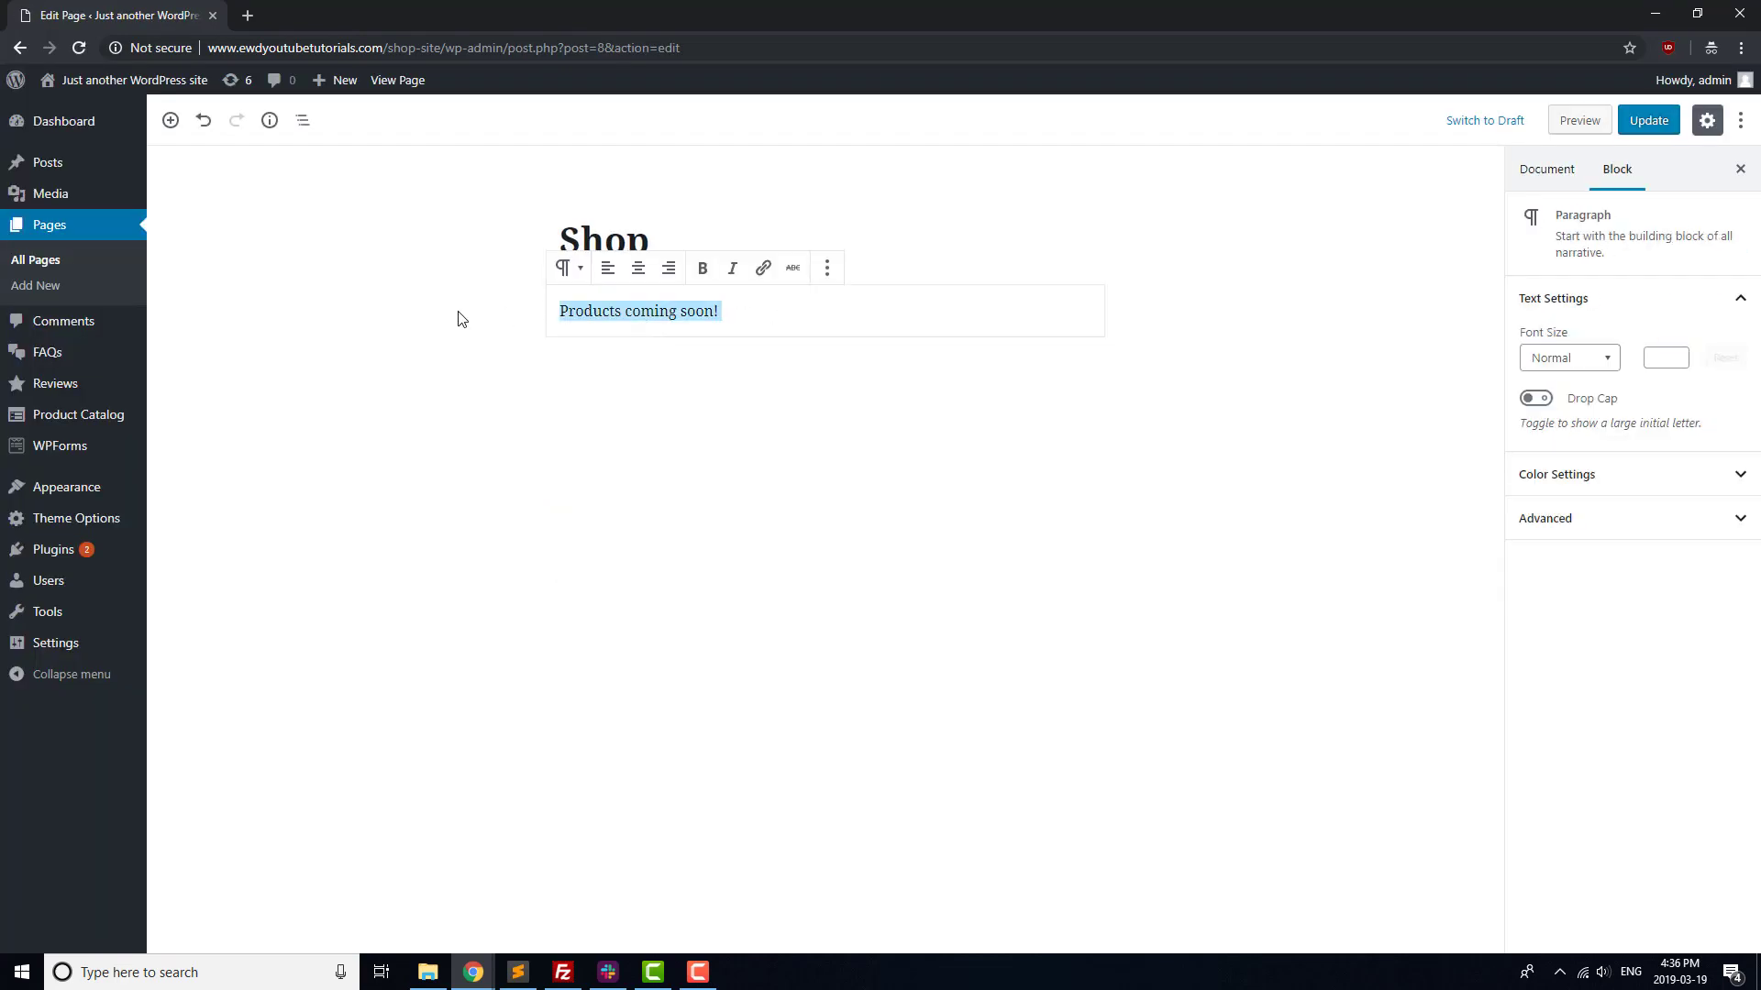
key("ctrl+v")
left_click(1133, 342)
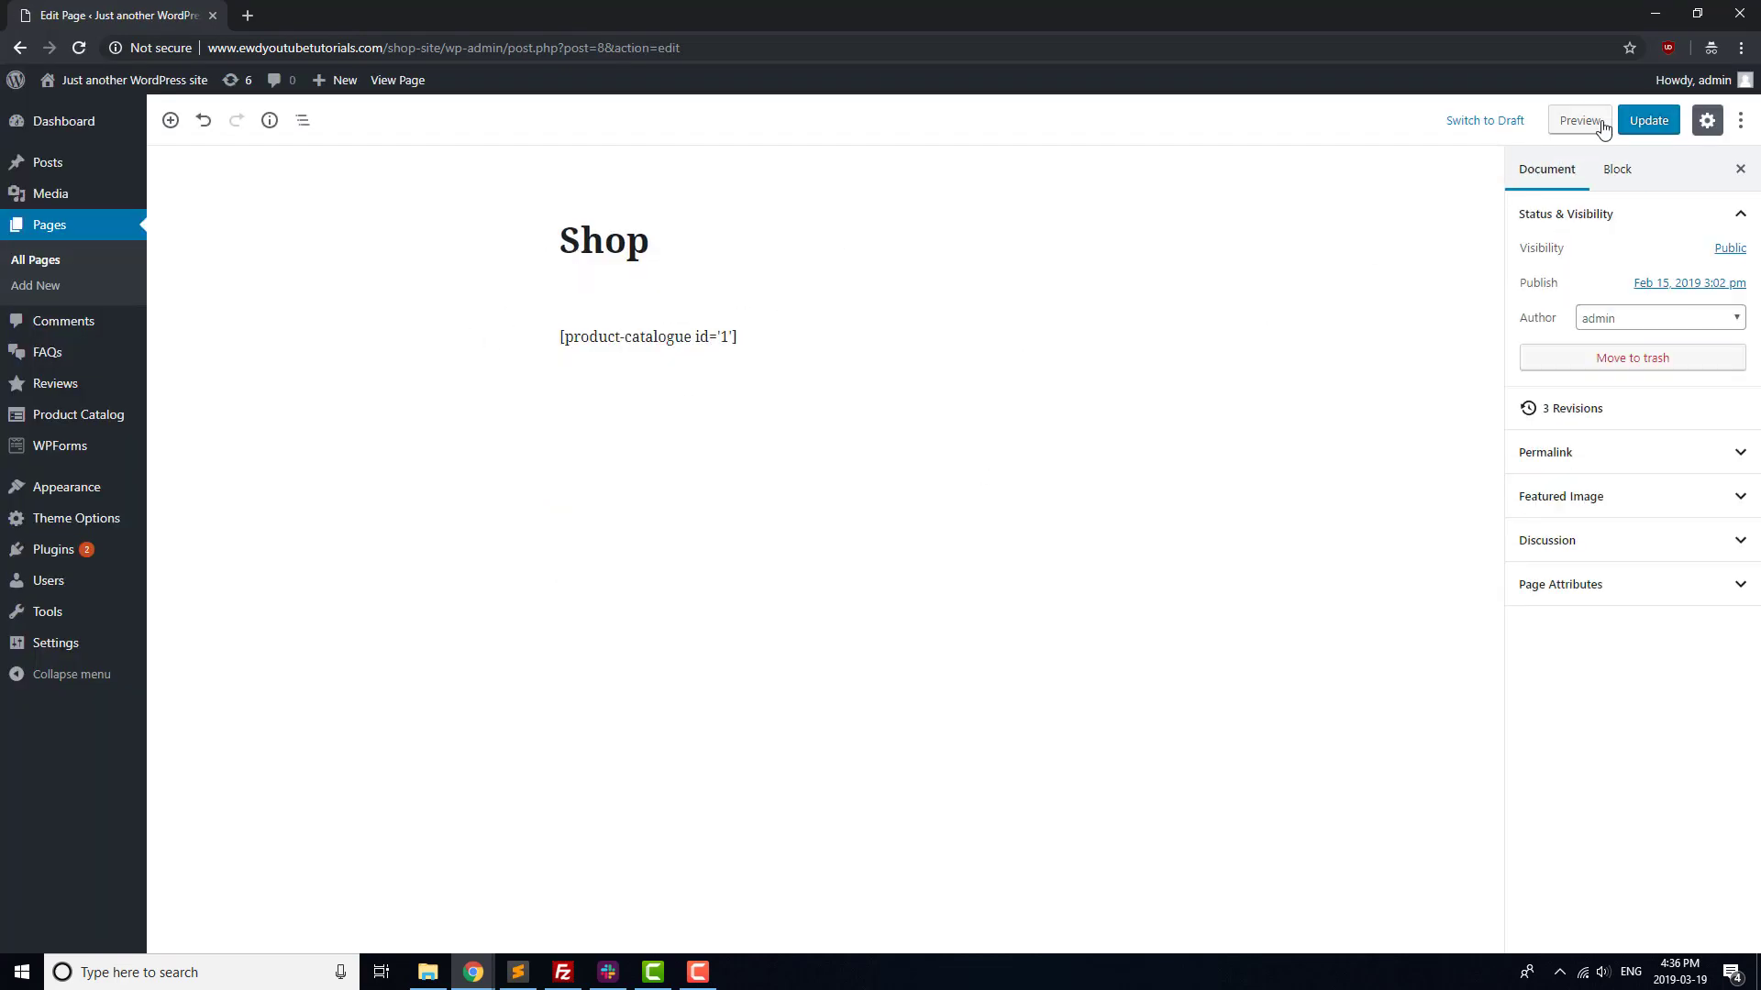
left_click(1648, 120)
left_click(397, 80)
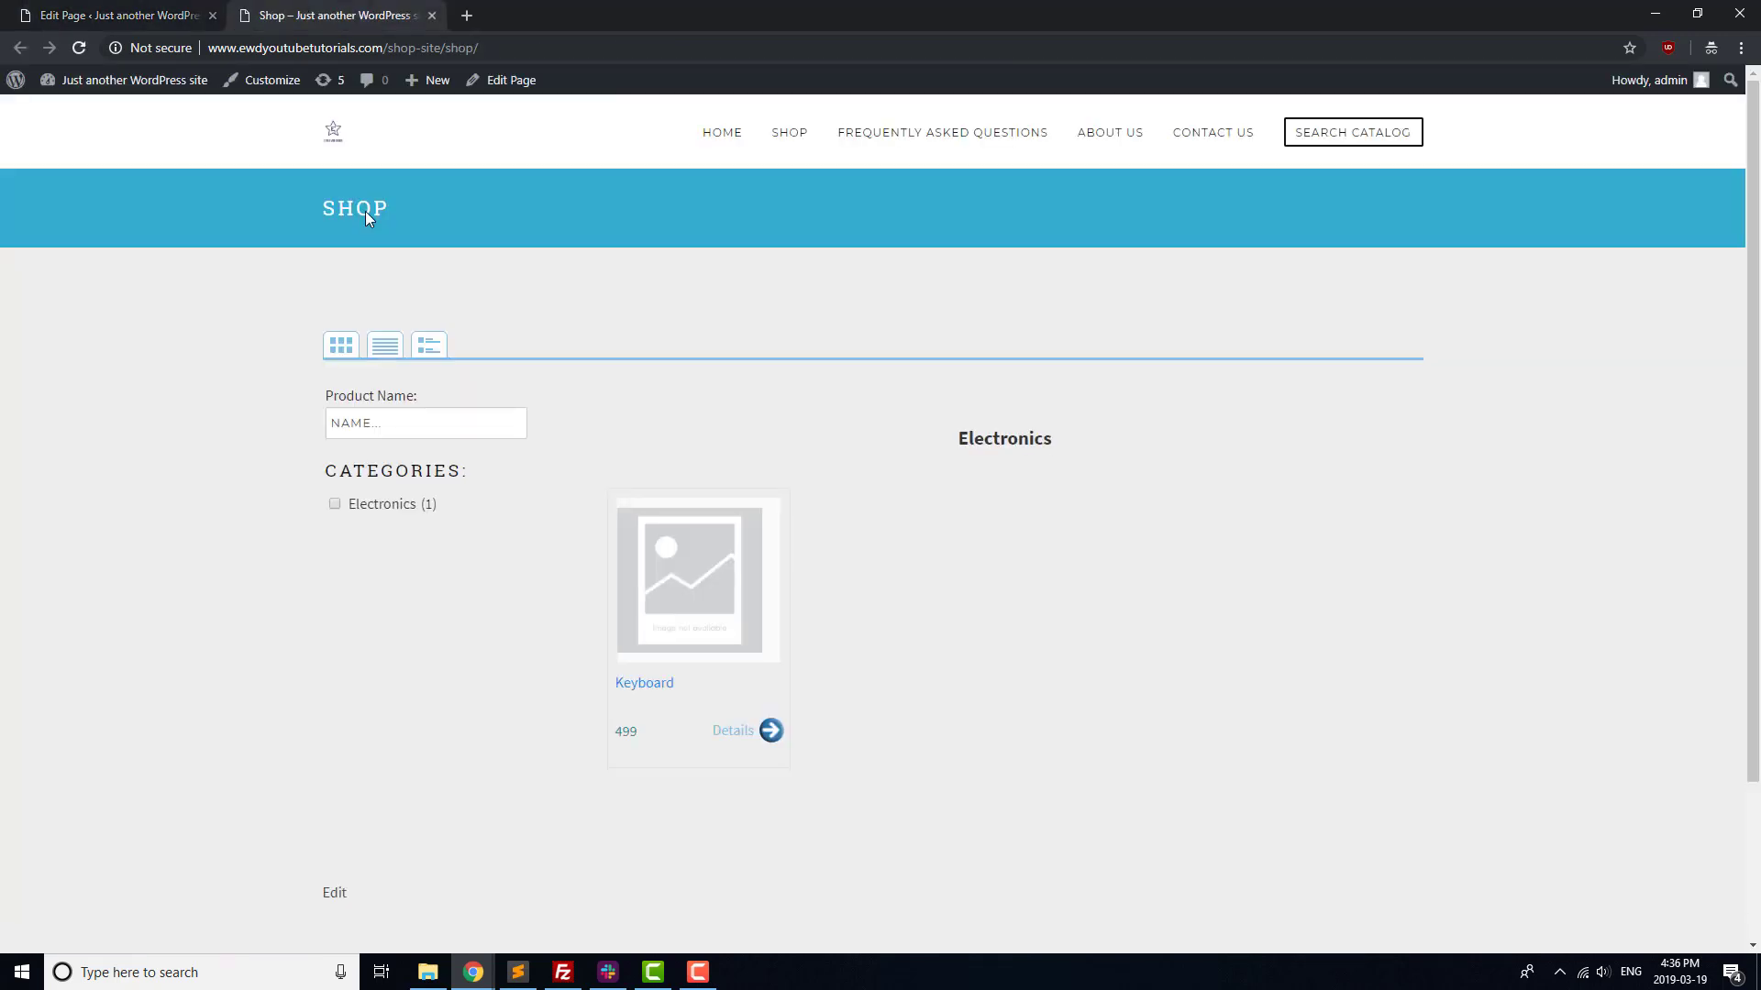
scroll(562, 302, "down", 1)
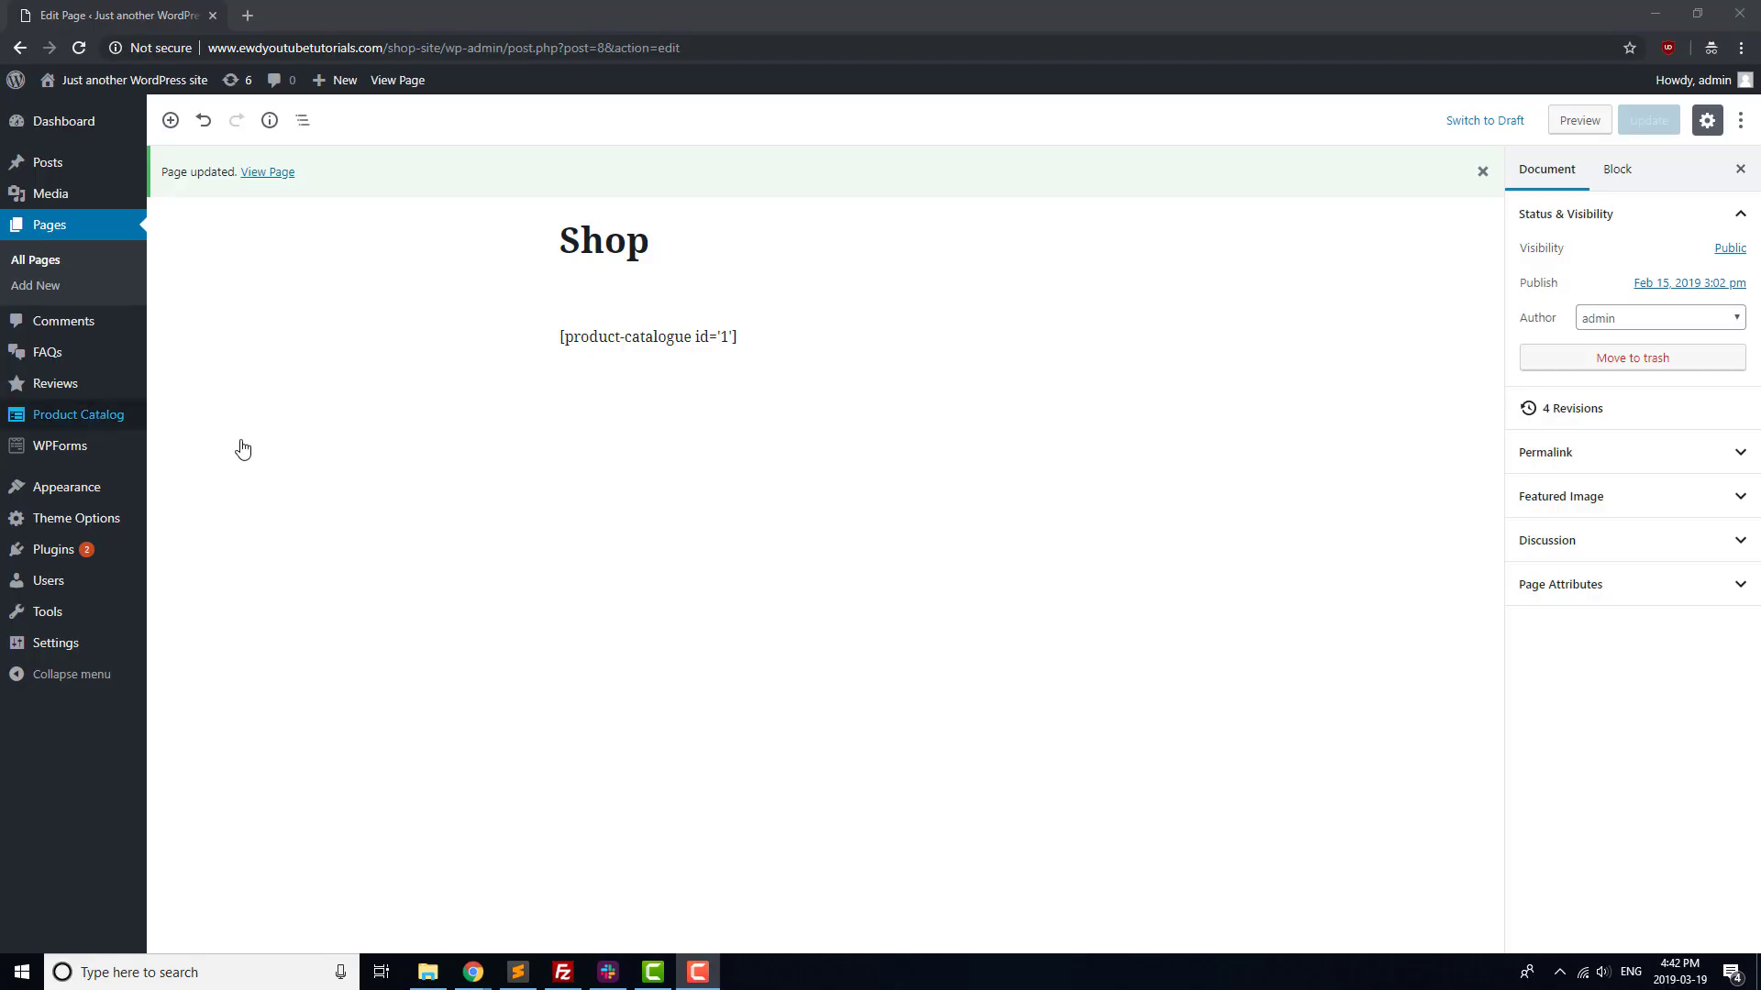
Start the free 7-day premium trial of Ultimate Product Catalog and open its Options settings
mouse_move(128, 417)
left_click(208, 417)
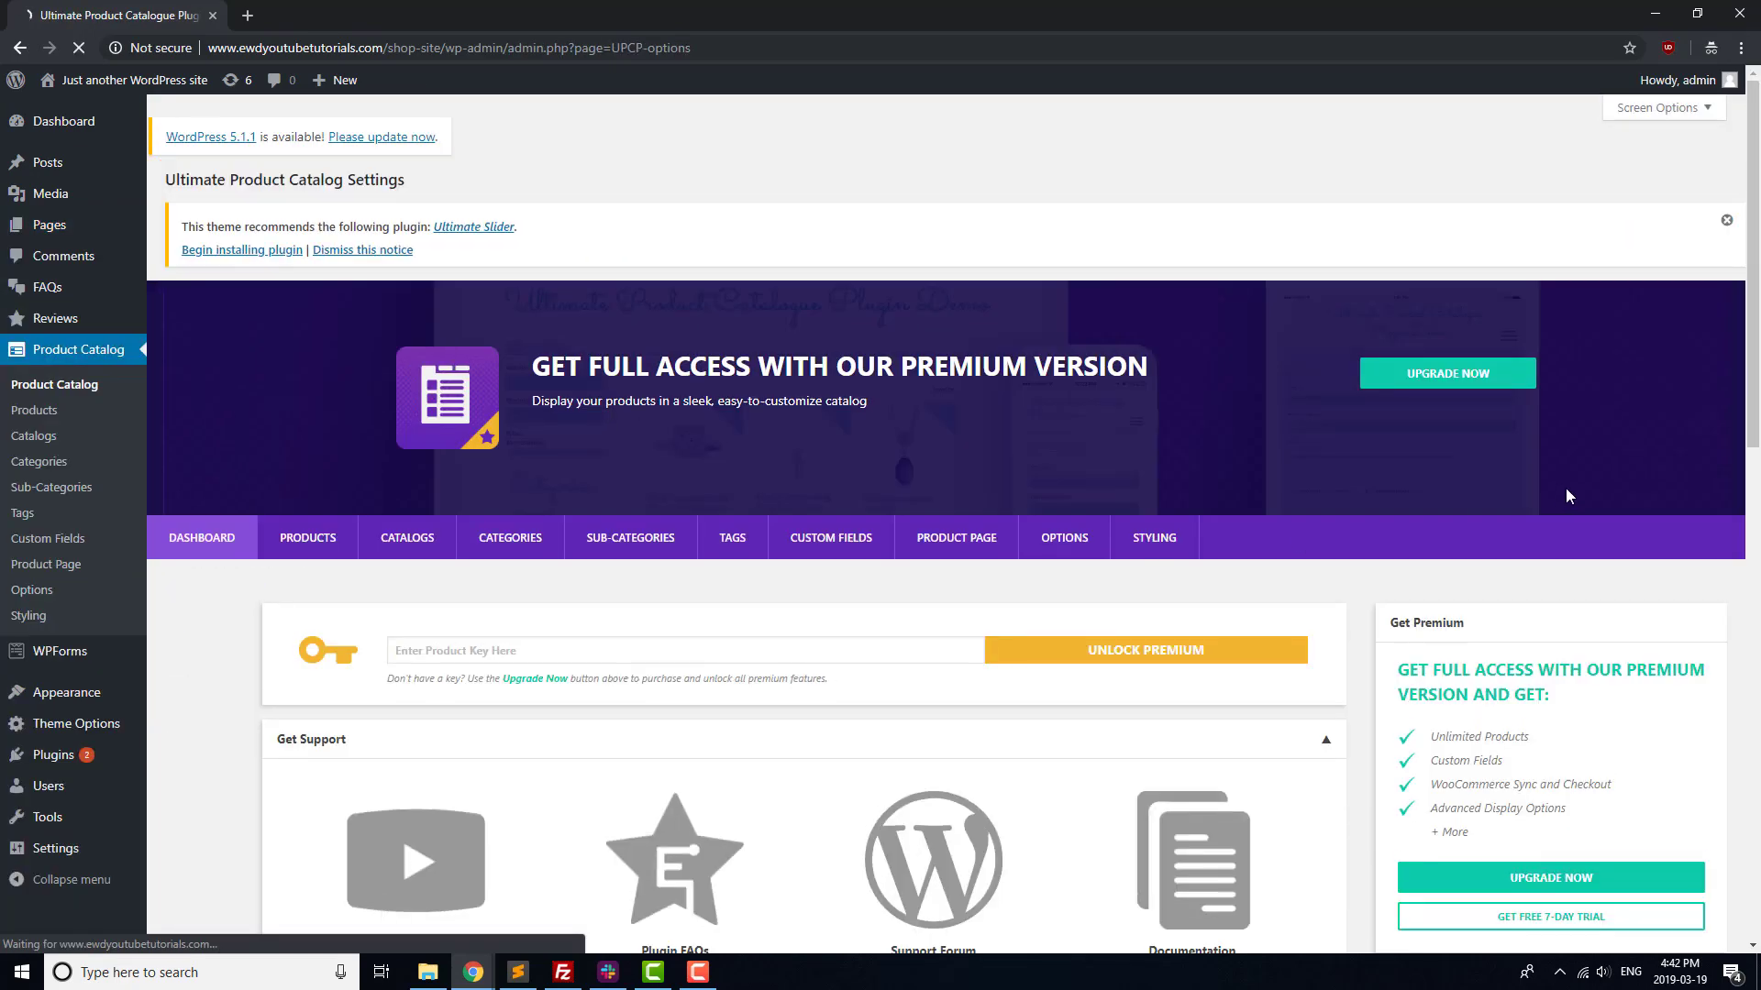
scroll(1559, 550, "down", 2)
left_click(1544, 731)
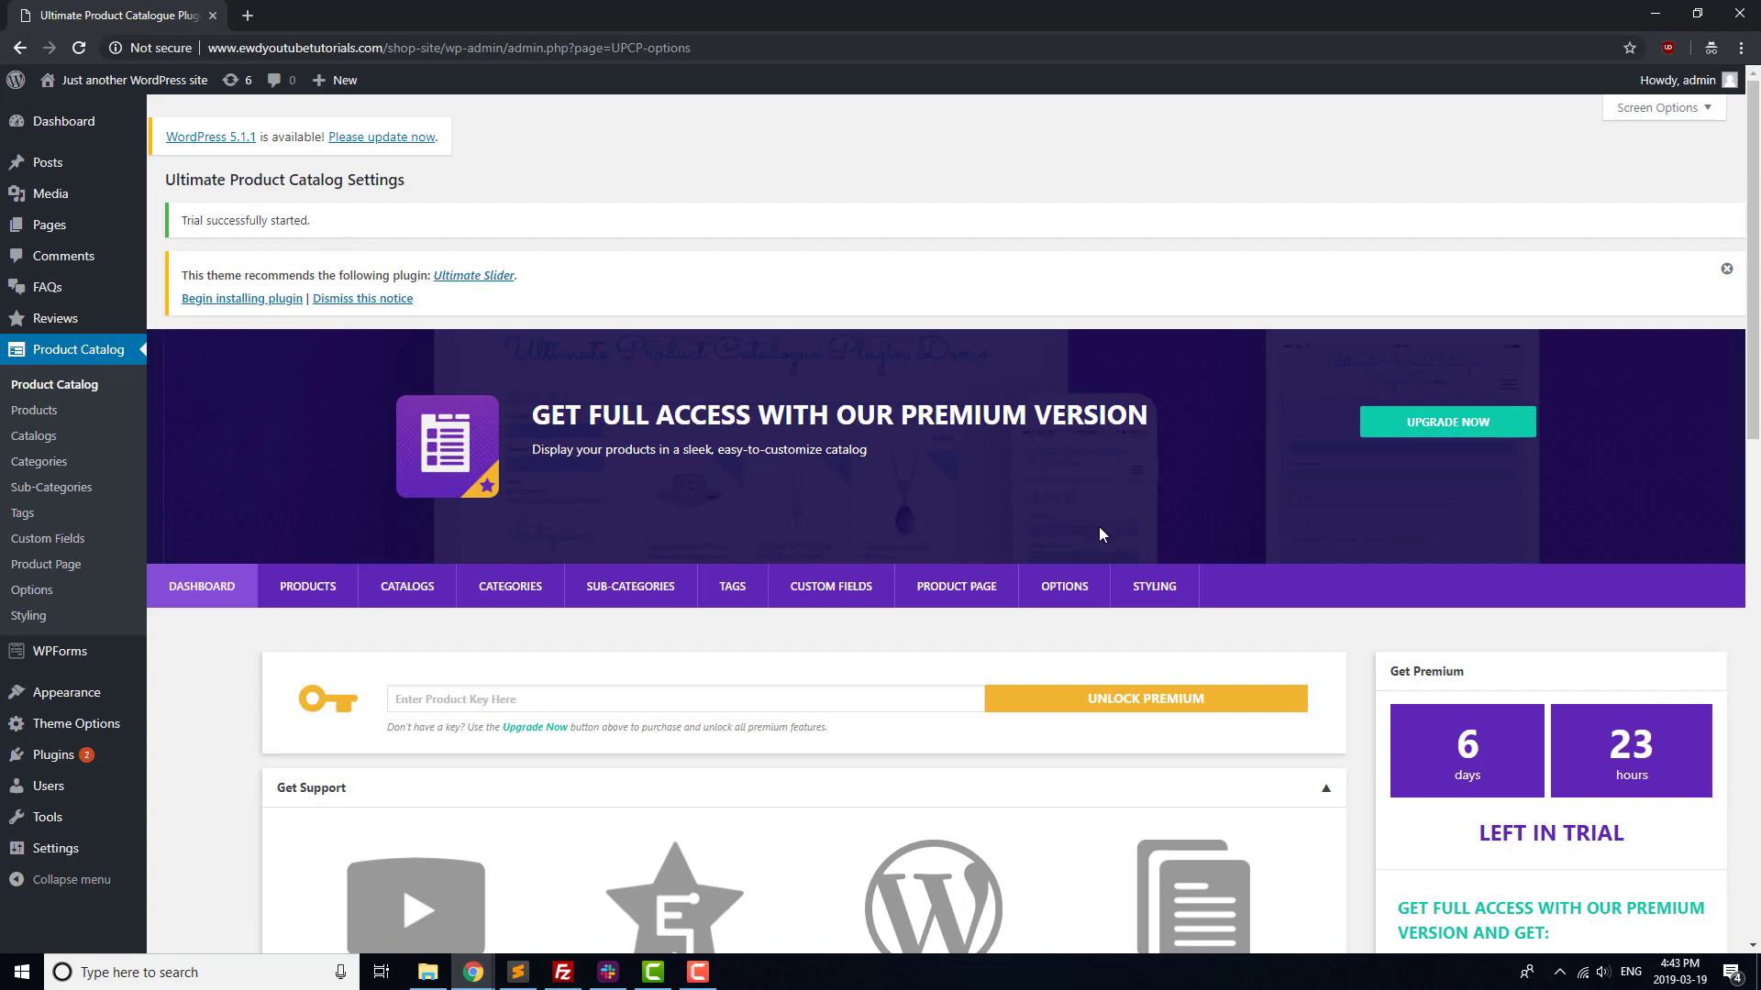
left_click(1075, 599)
scroll(608, 578, "down", 3)
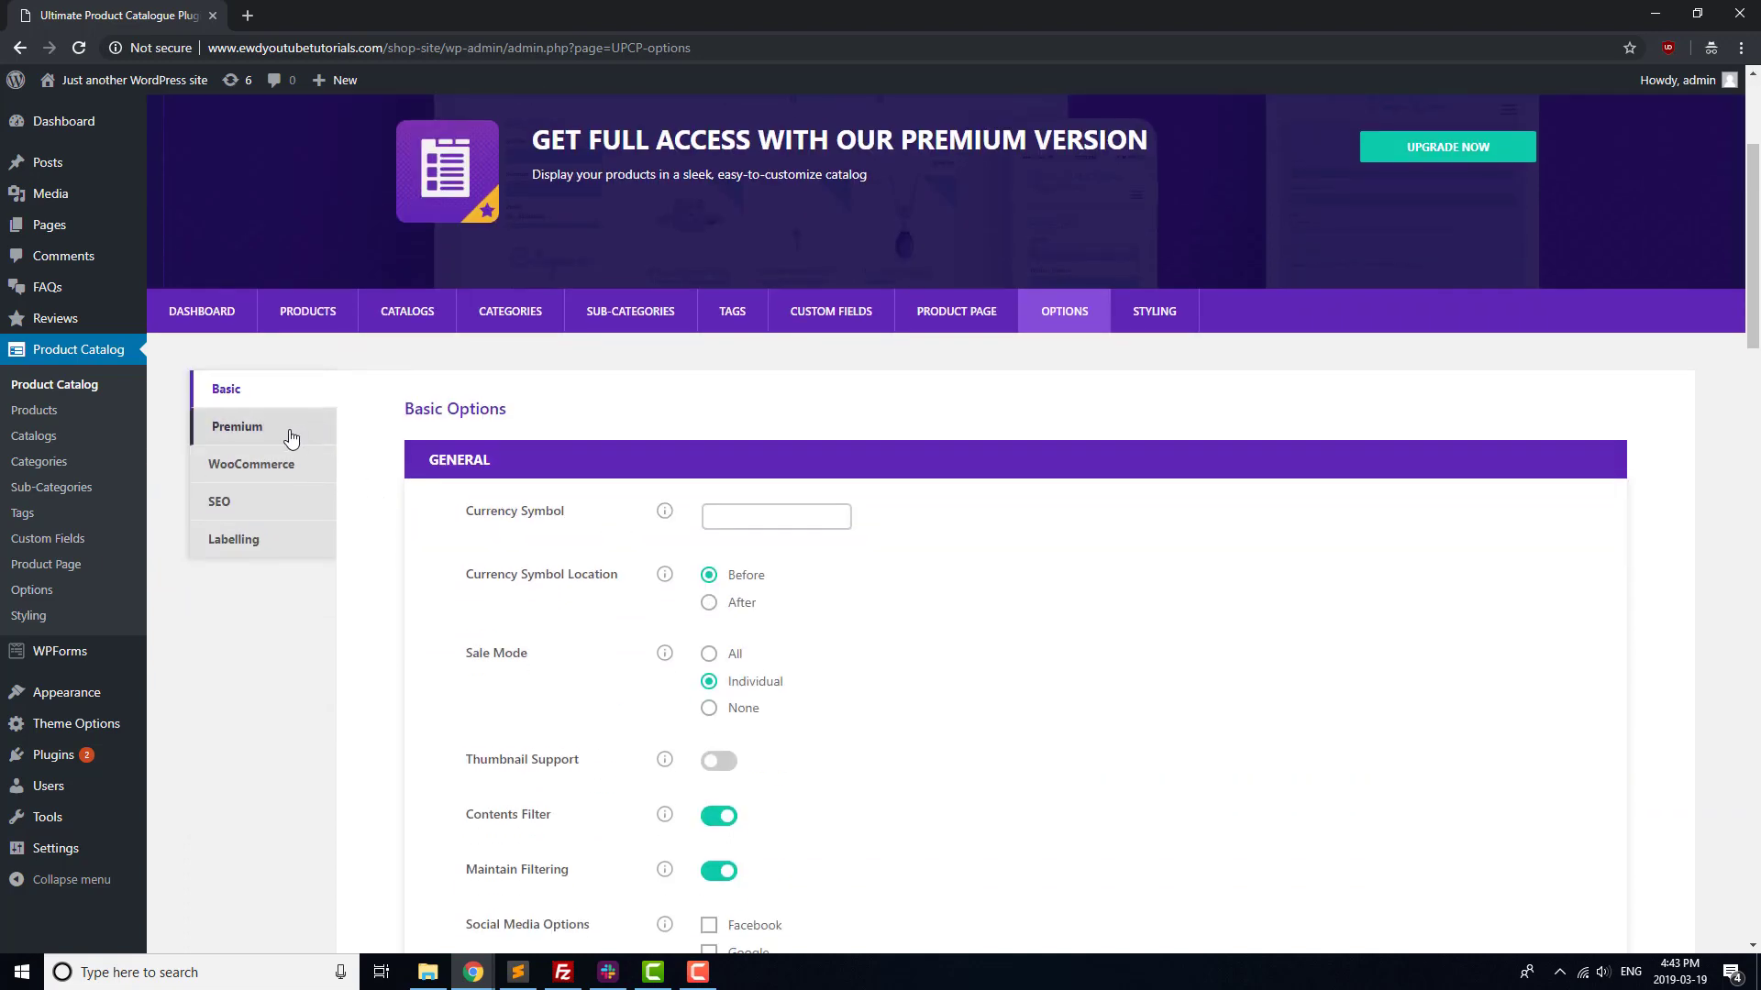
In the catalog's Premium options, enable the Product Inquiry Form using WP Forms
left_click(292, 439)
scroll(702, 495, "down", 2)
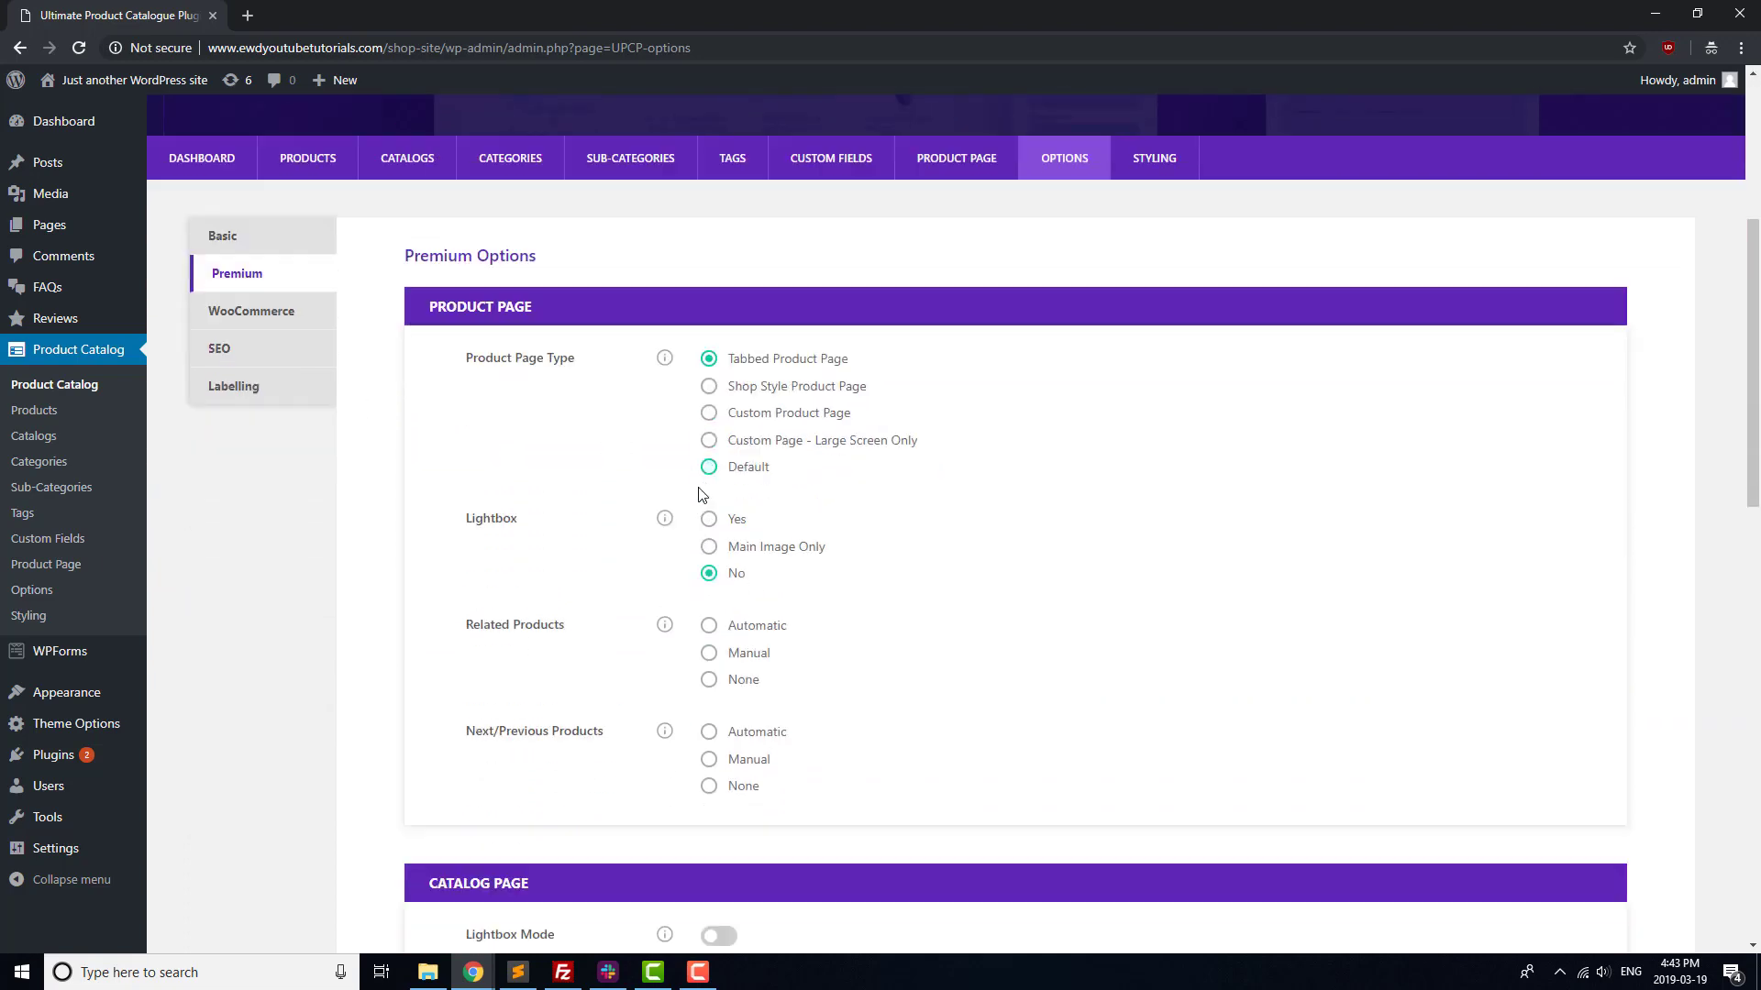
scroll(652, 373, "down", 3)
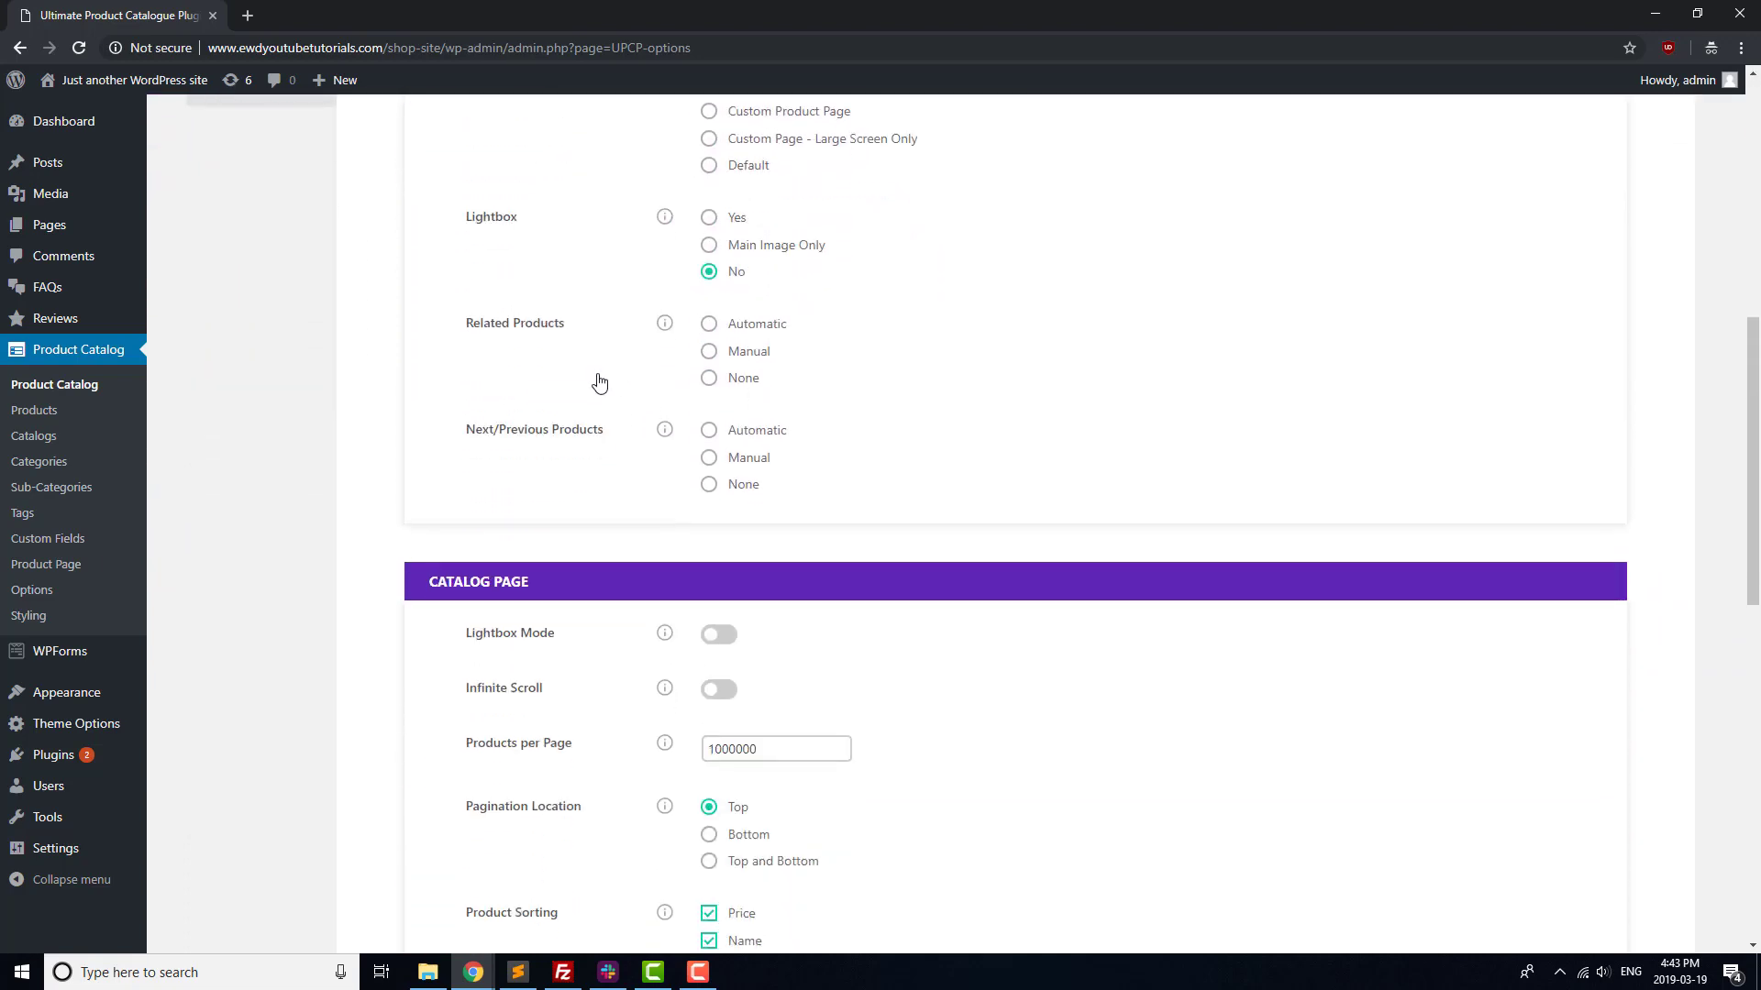
scroll(609, 372, "up", 3)
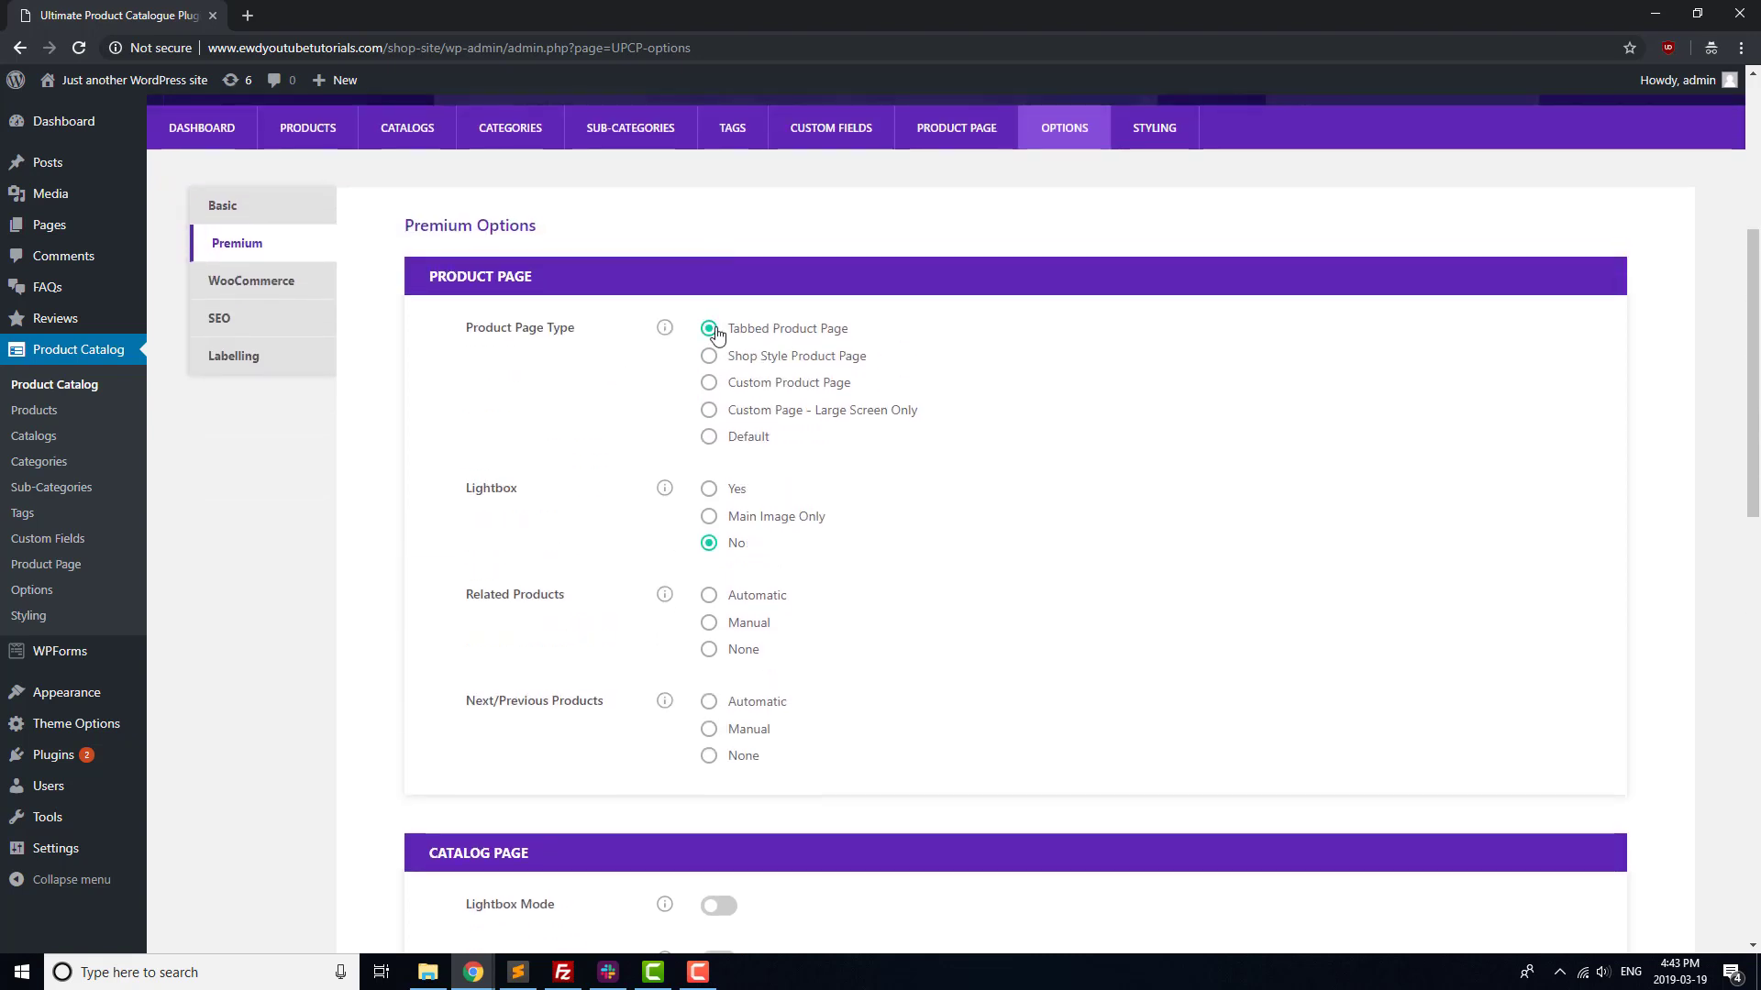
scroll(648, 377, "down", 3)
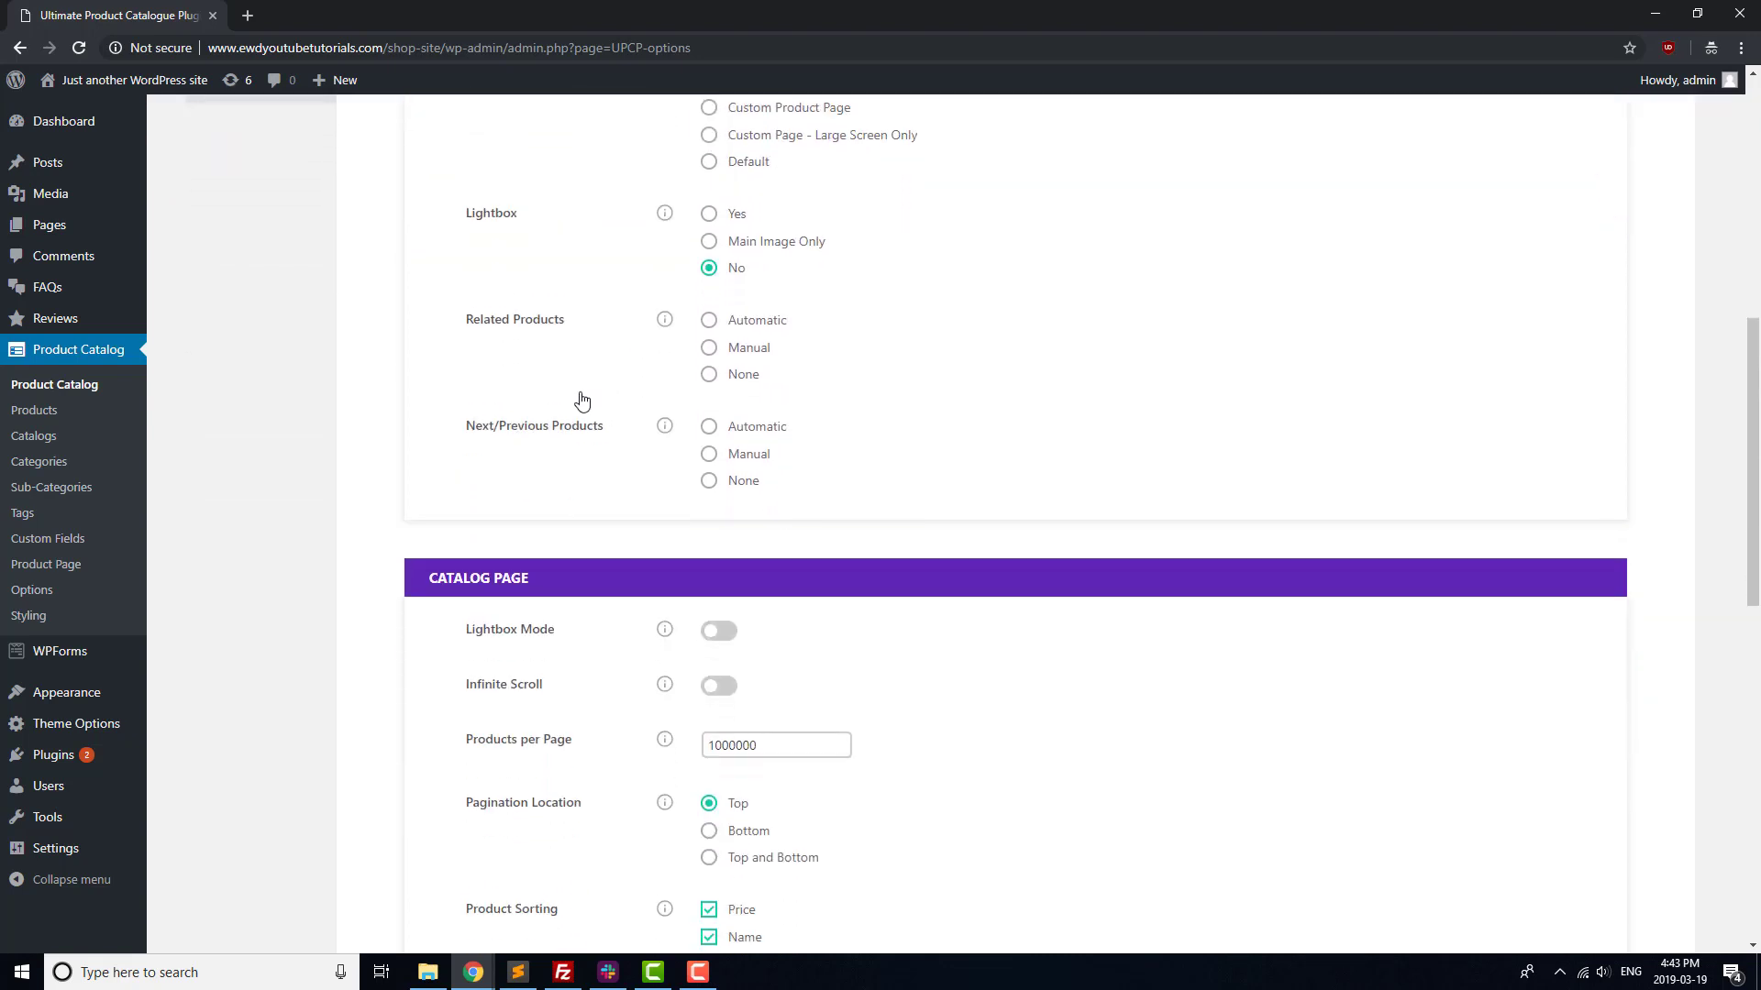
scroll(582, 401, "down", 2)
scroll(581, 401, "down", 6)
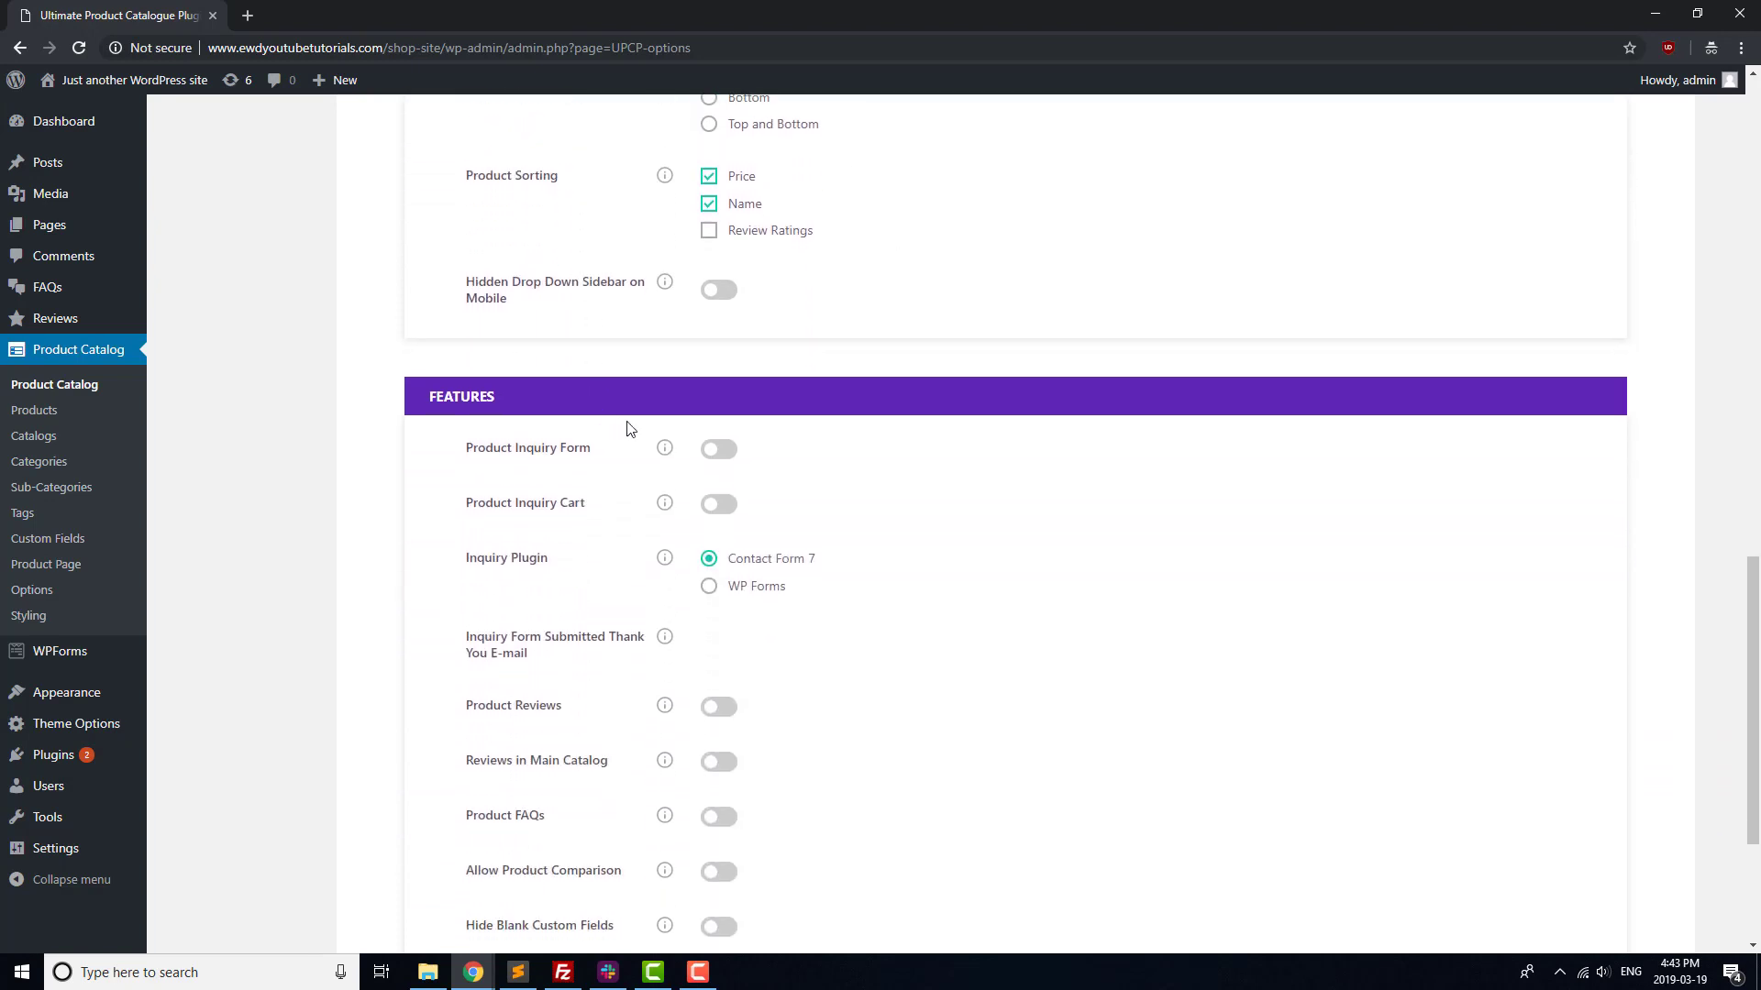
left_click(723, 453)
left_click(724, 594)
Enable Product Reviews and Product FAQs, then save the premium option changes
scroll(831, 536, "down", 2)
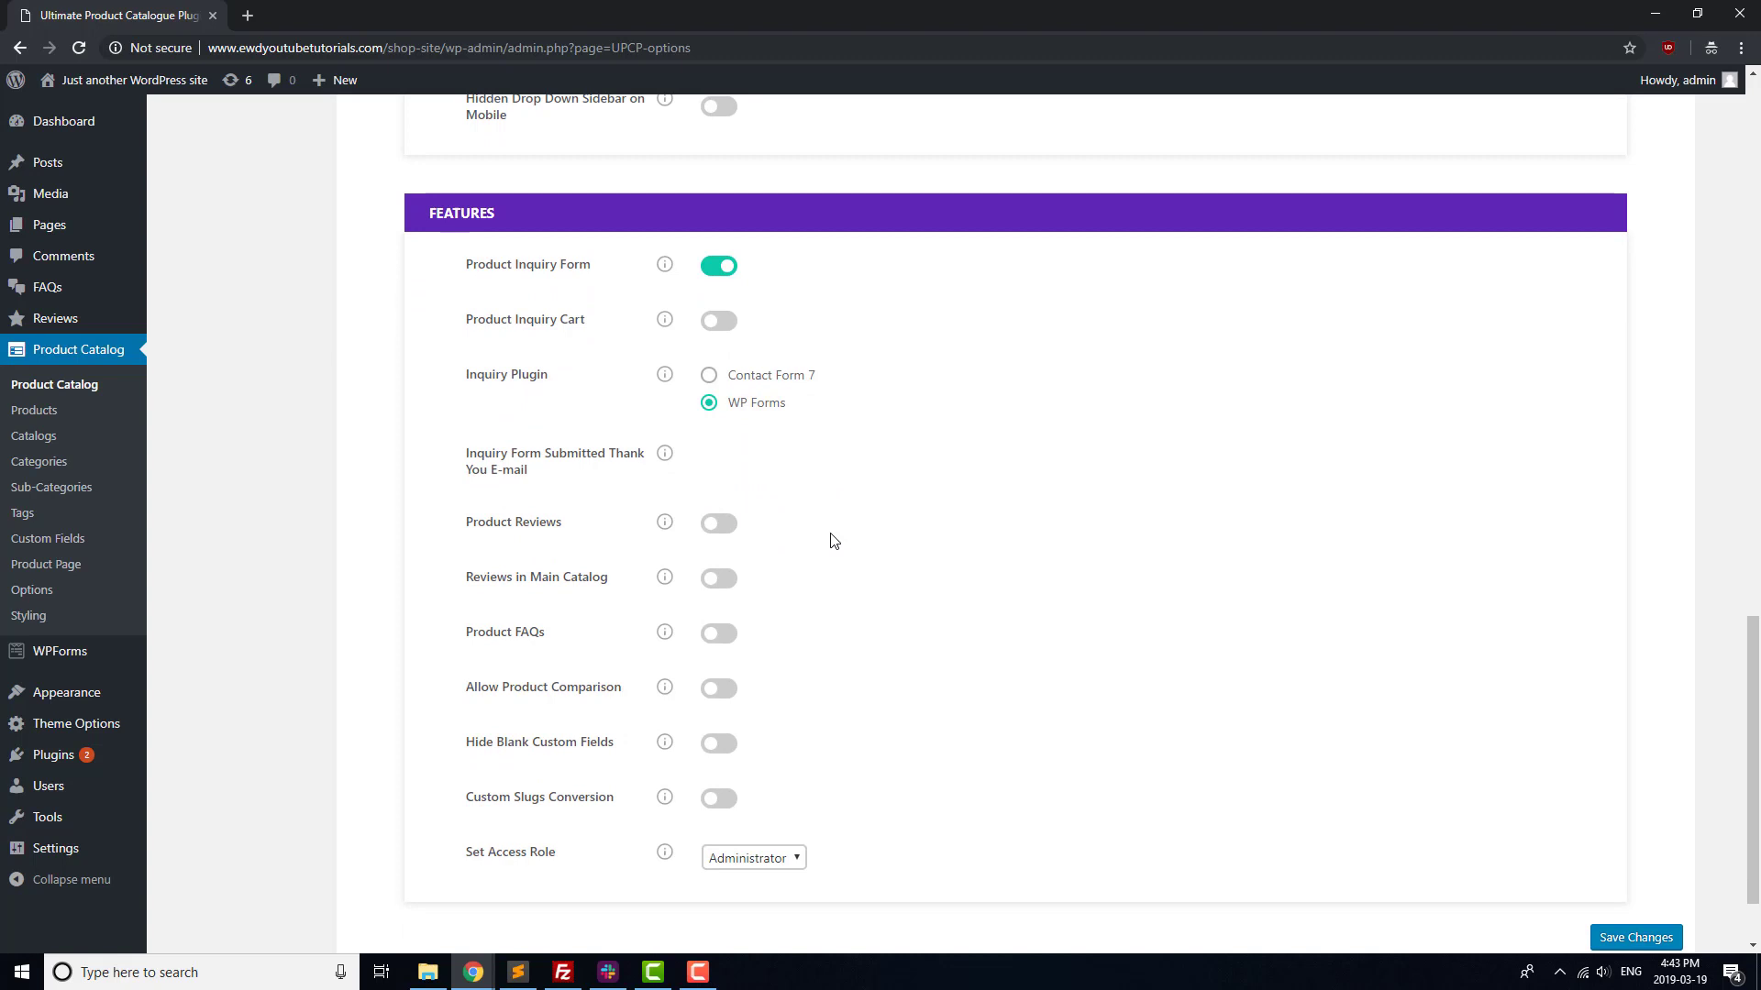
left_click(721, 529)
left_click(716, 636)
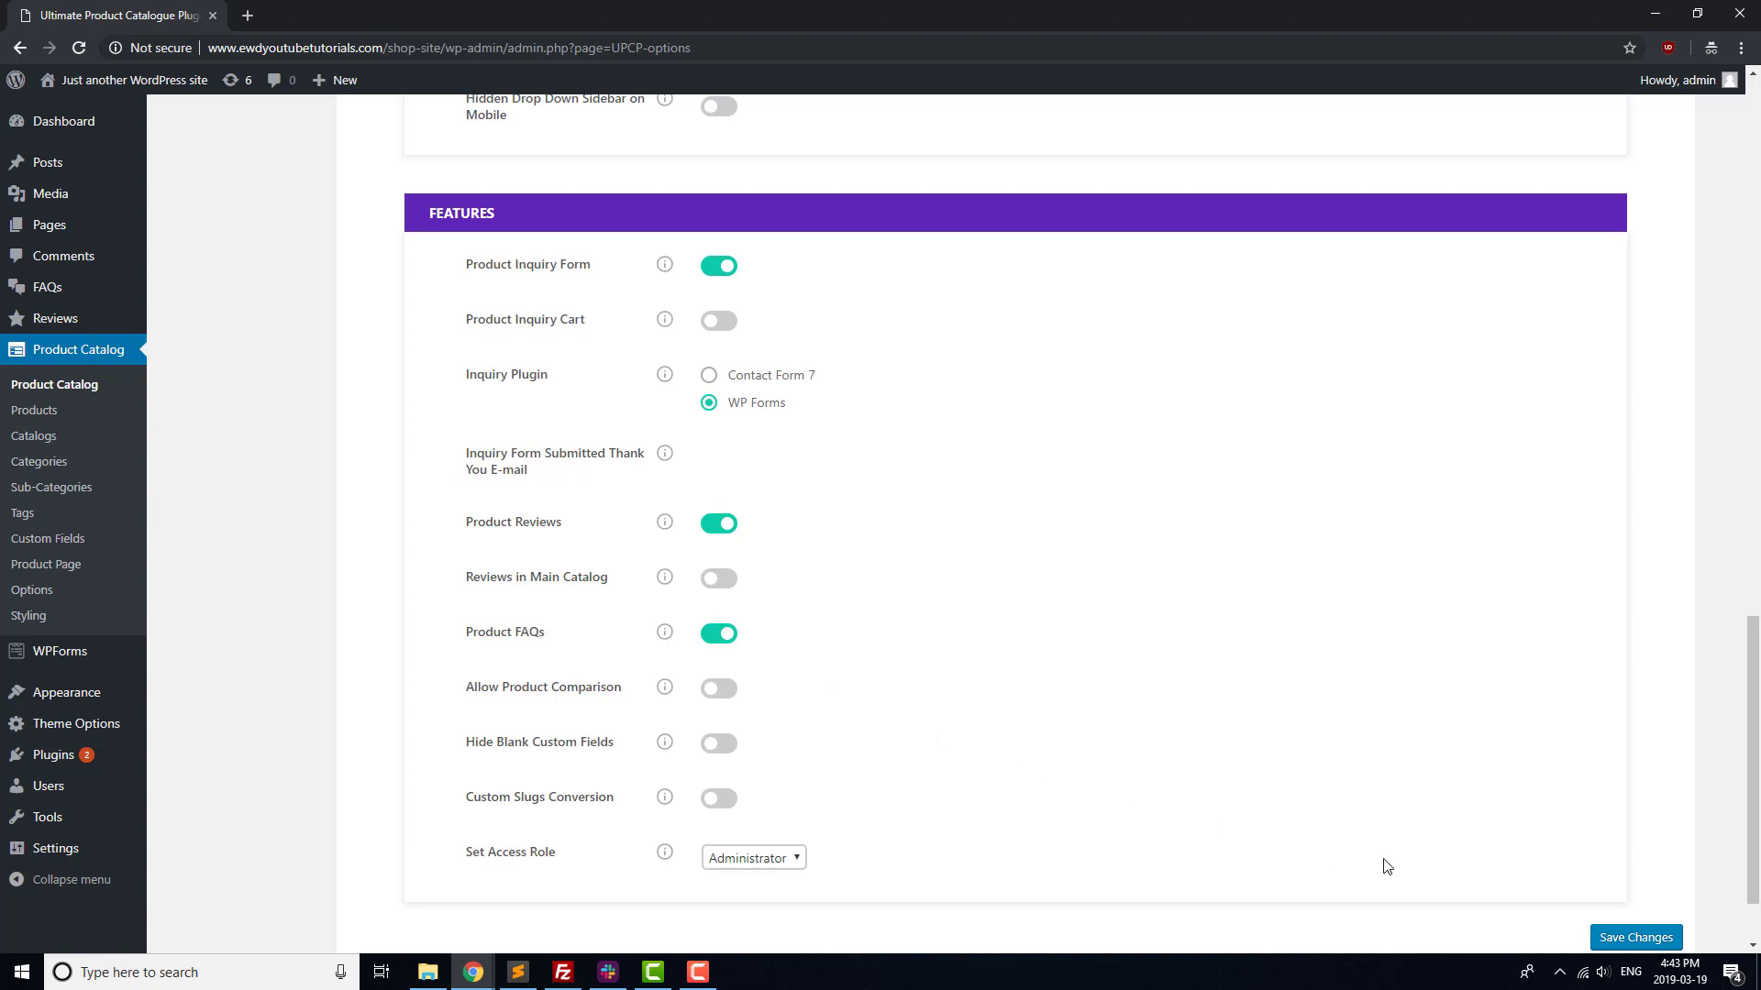
left_click(1605, 939)
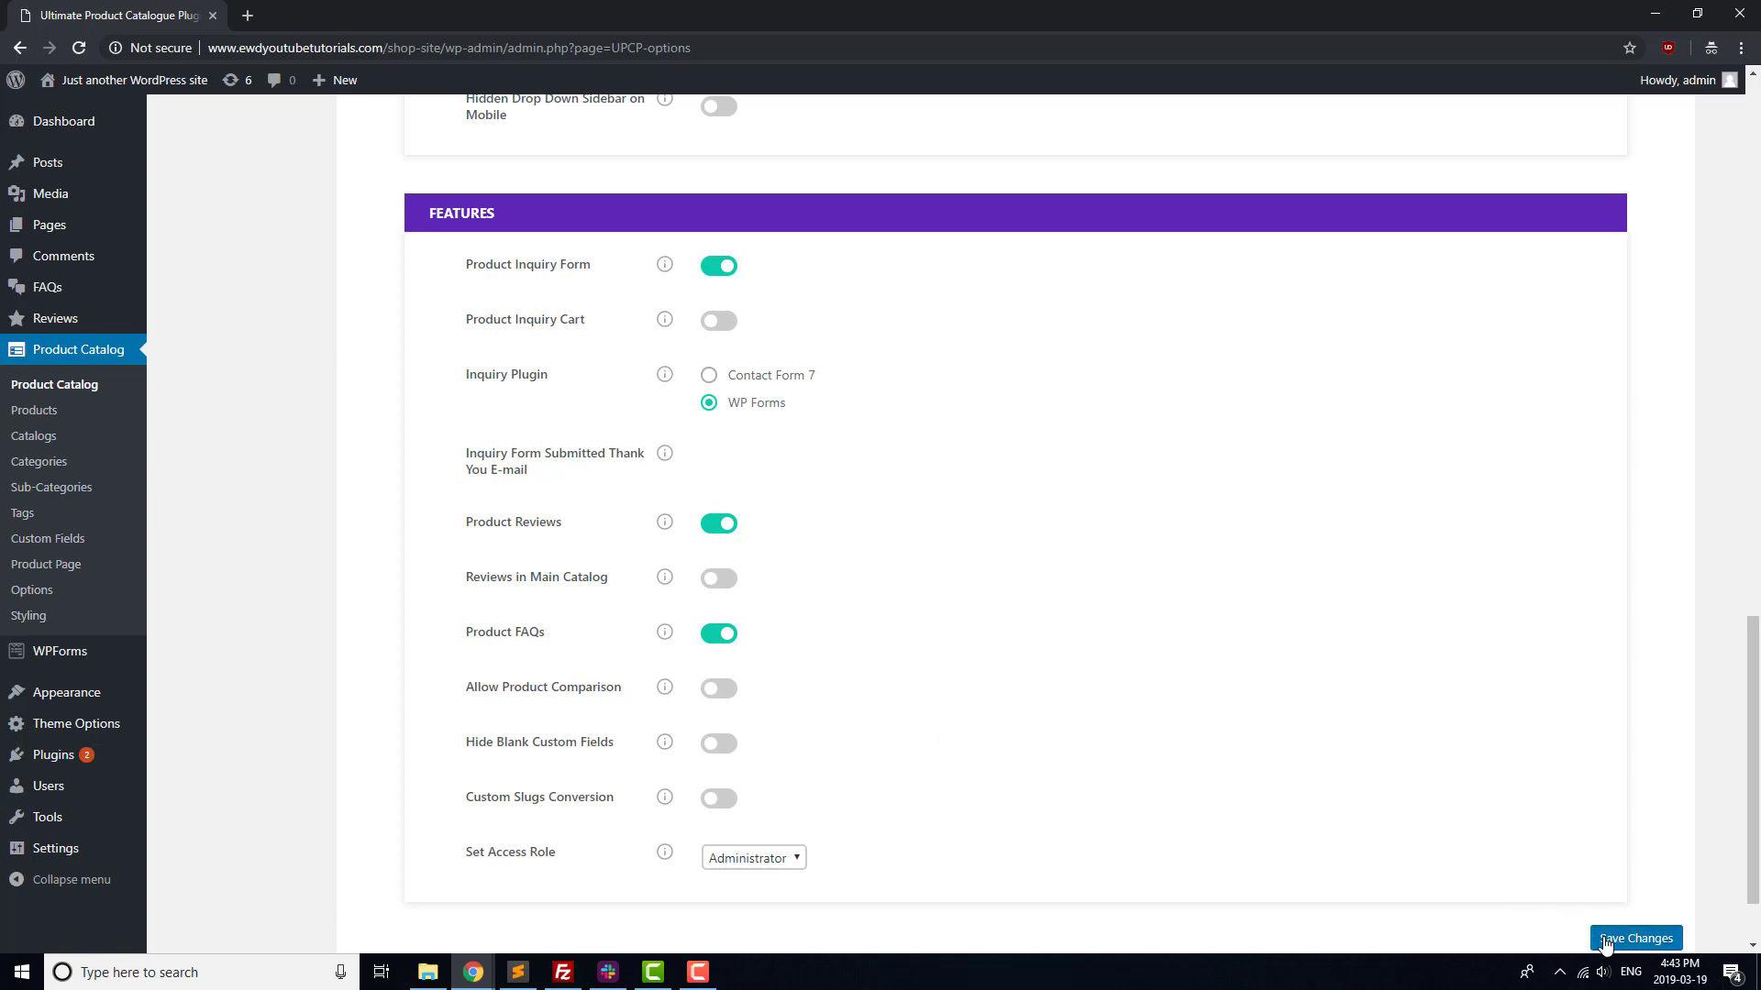